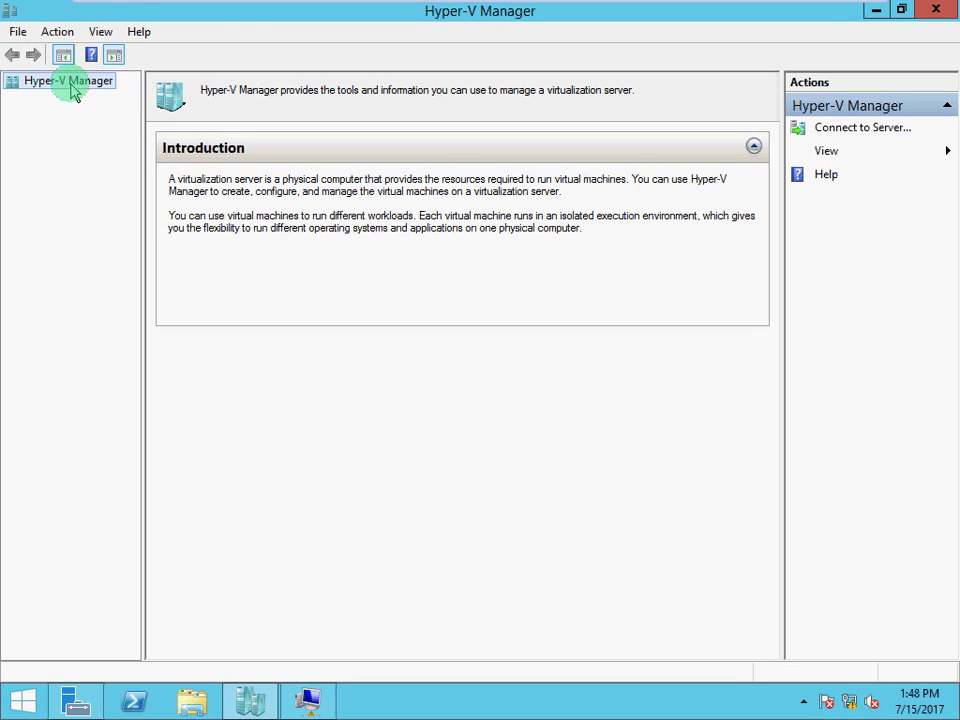
Connect Hyper-V Manager to the local computer as the virtualization server.
right_click(71, 88)
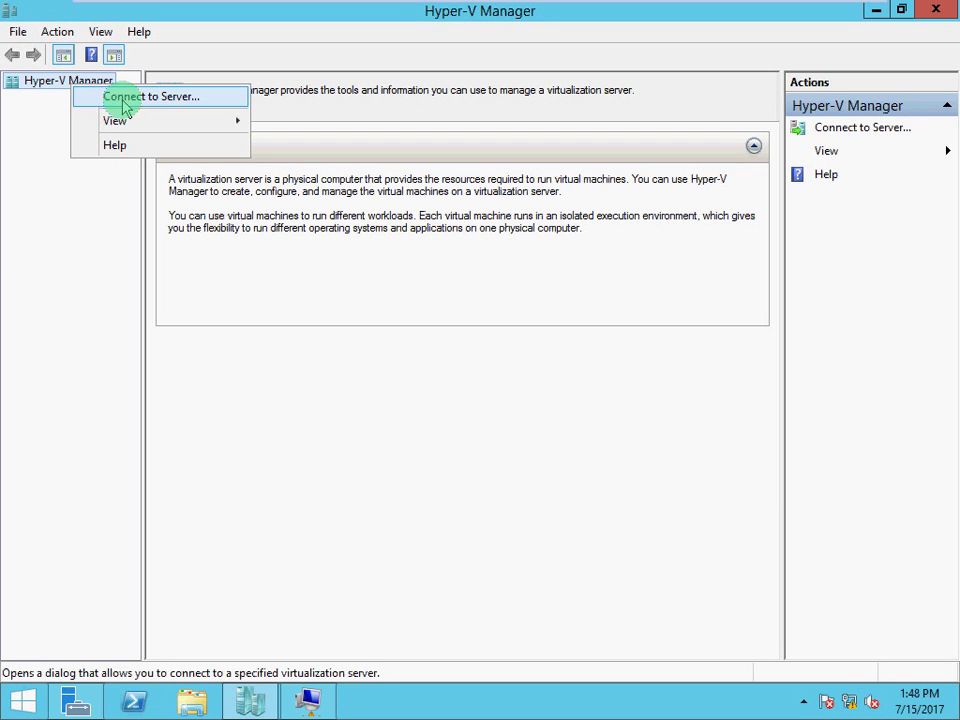
click(11, 250)
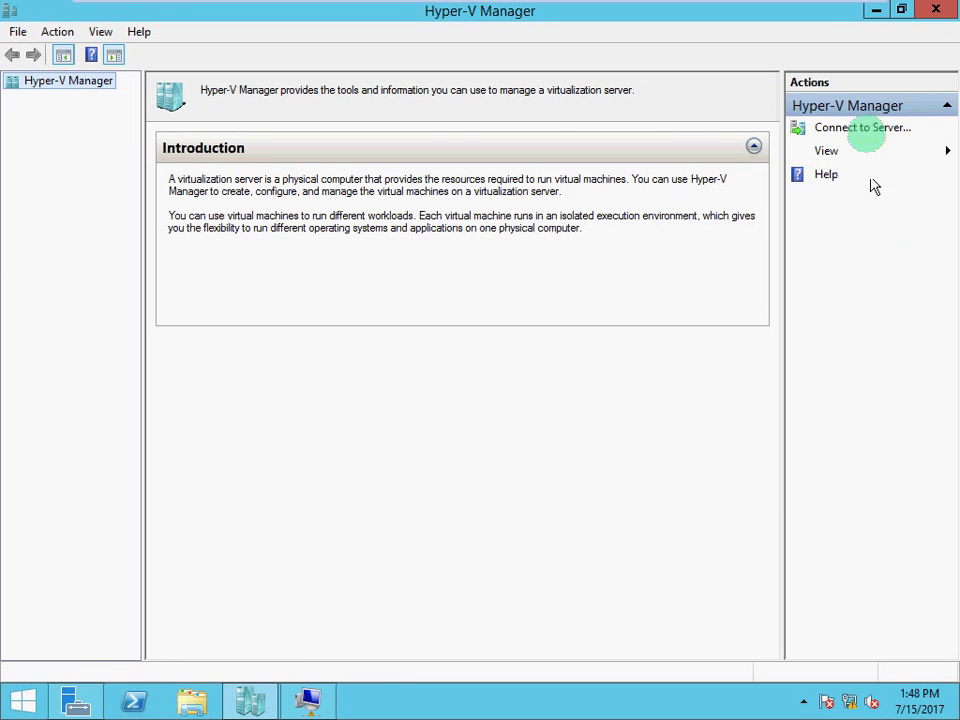
click(862, 128)
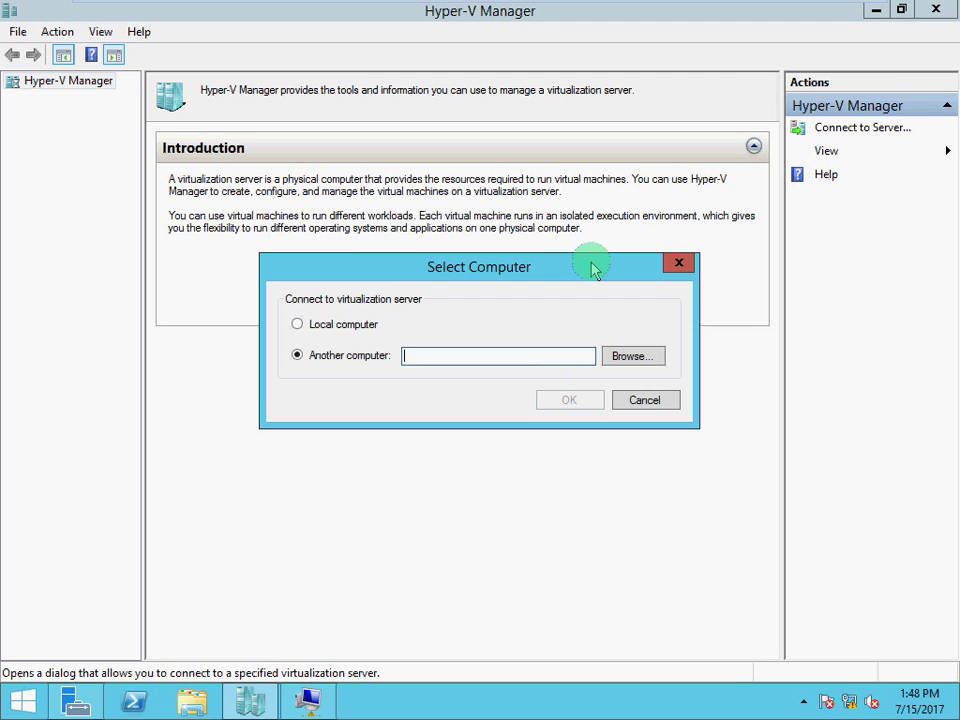
drag(593, 268, 568, 208)
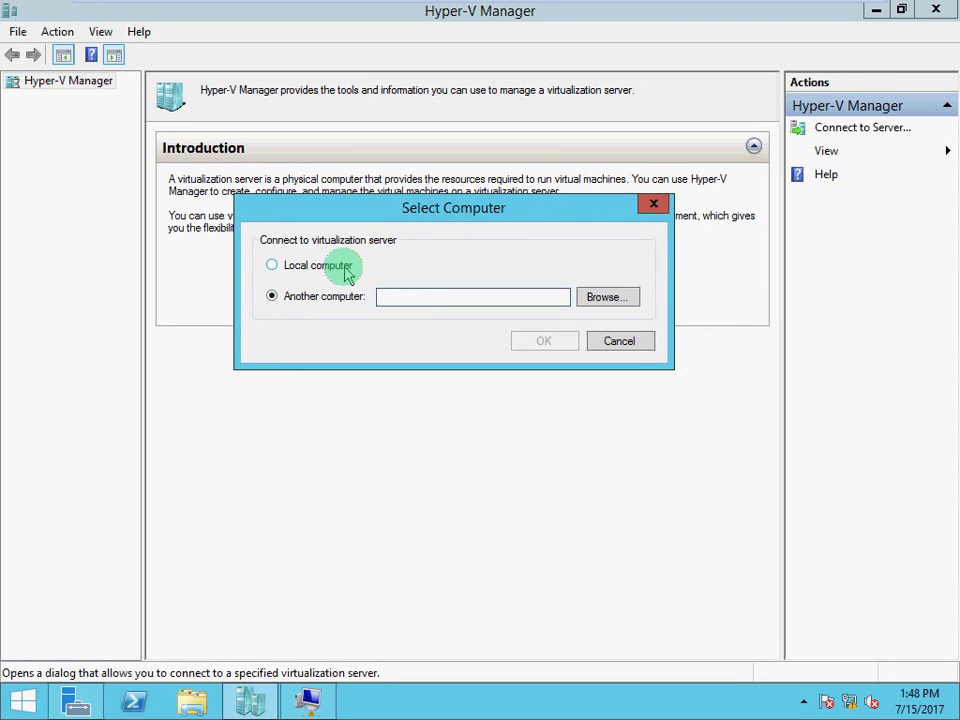
click(483, 301)
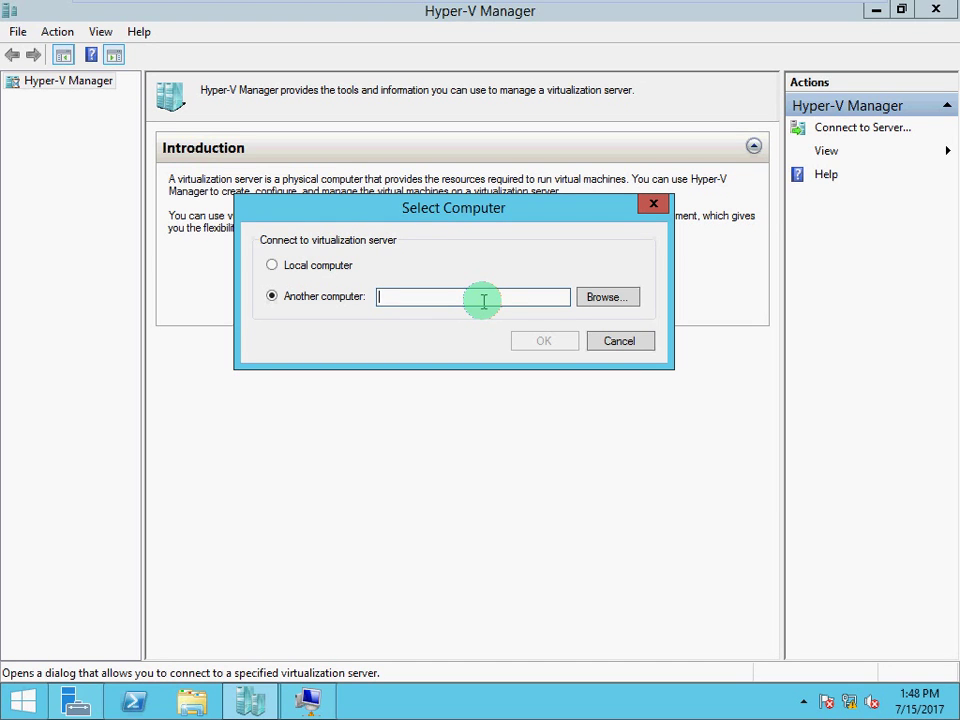
click(308, 274)
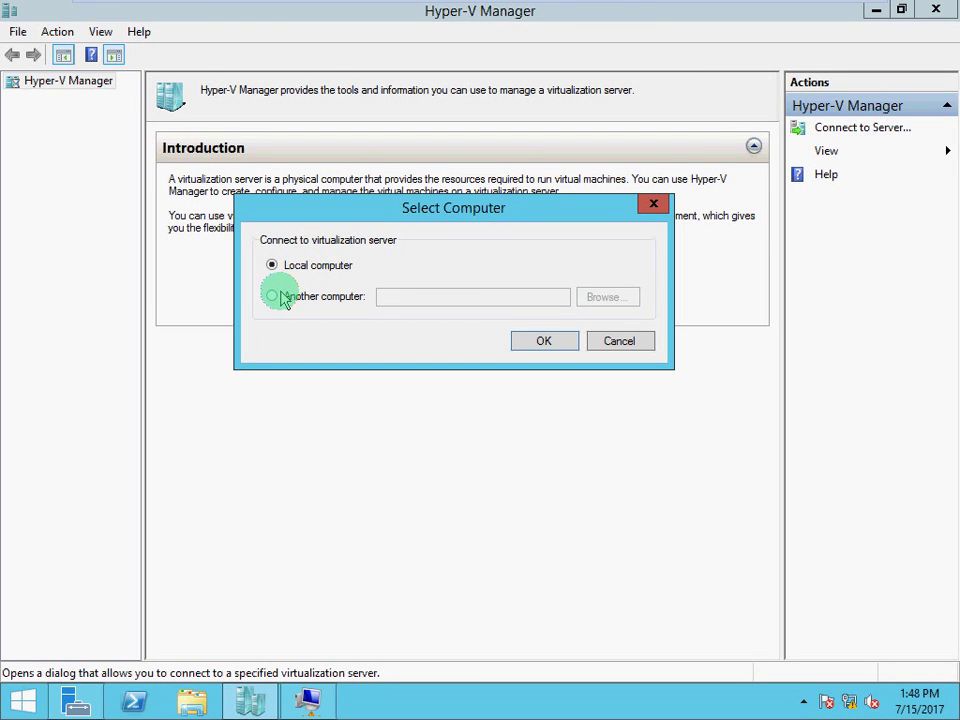
click(279, 297)
click(395, 296)
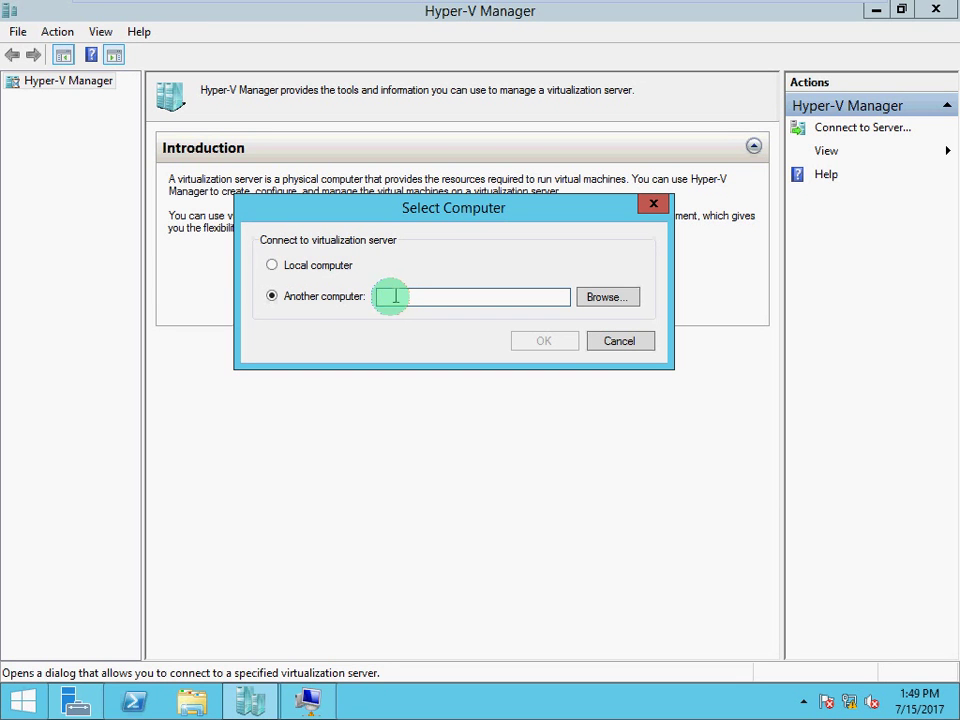
click(320, 267)
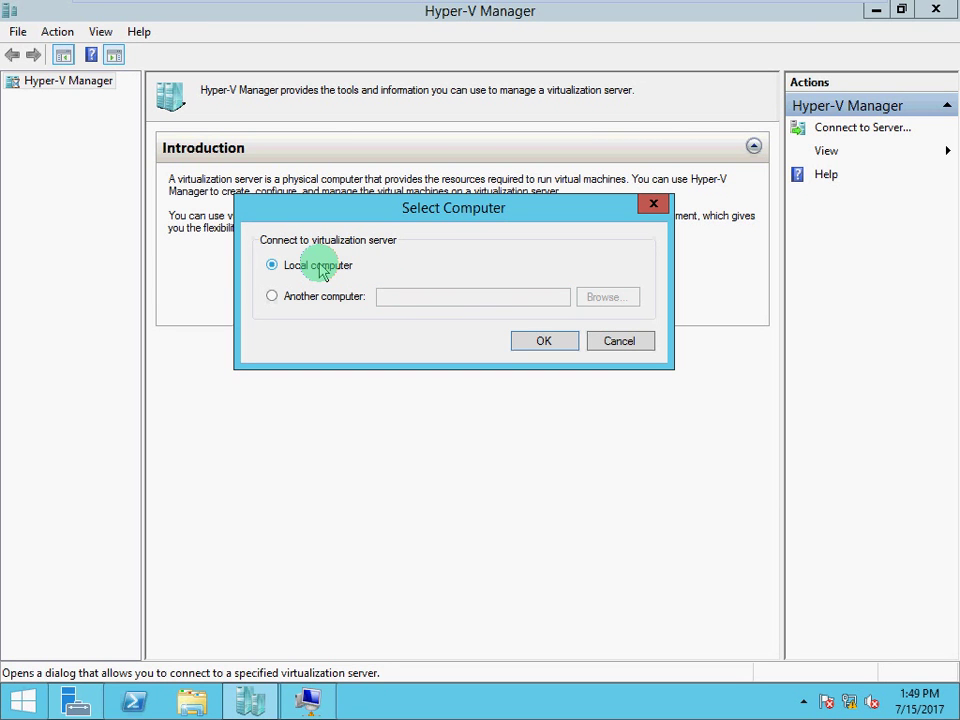
click(543, 343)
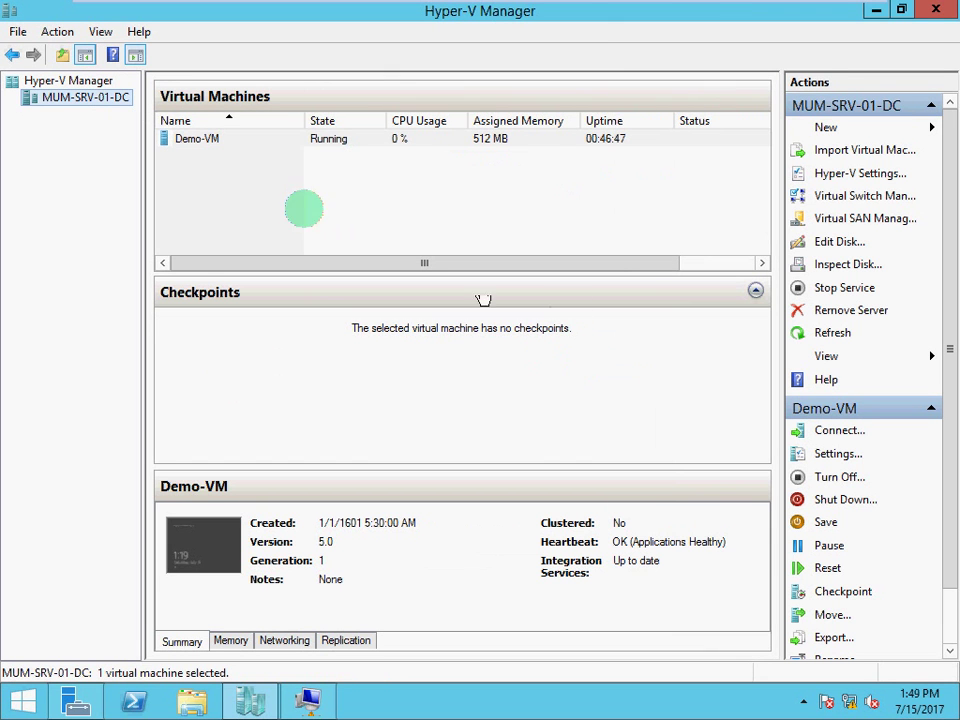
Select the server MUM-SRV-01-DC and review the columns of its virtual machine list.
click(81, 108)
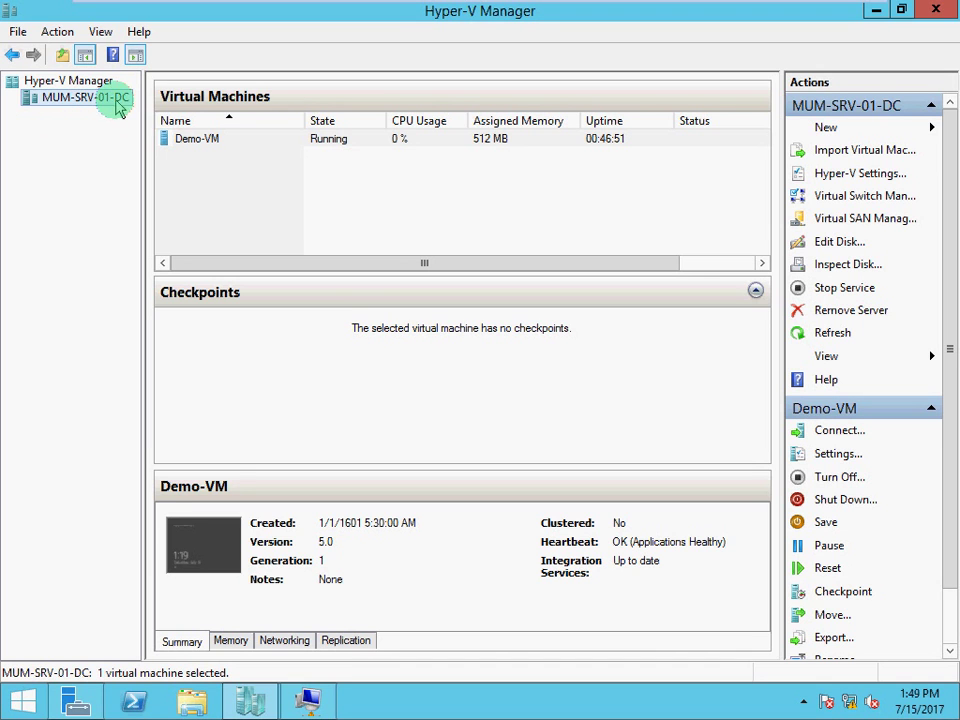
click(195, 142)
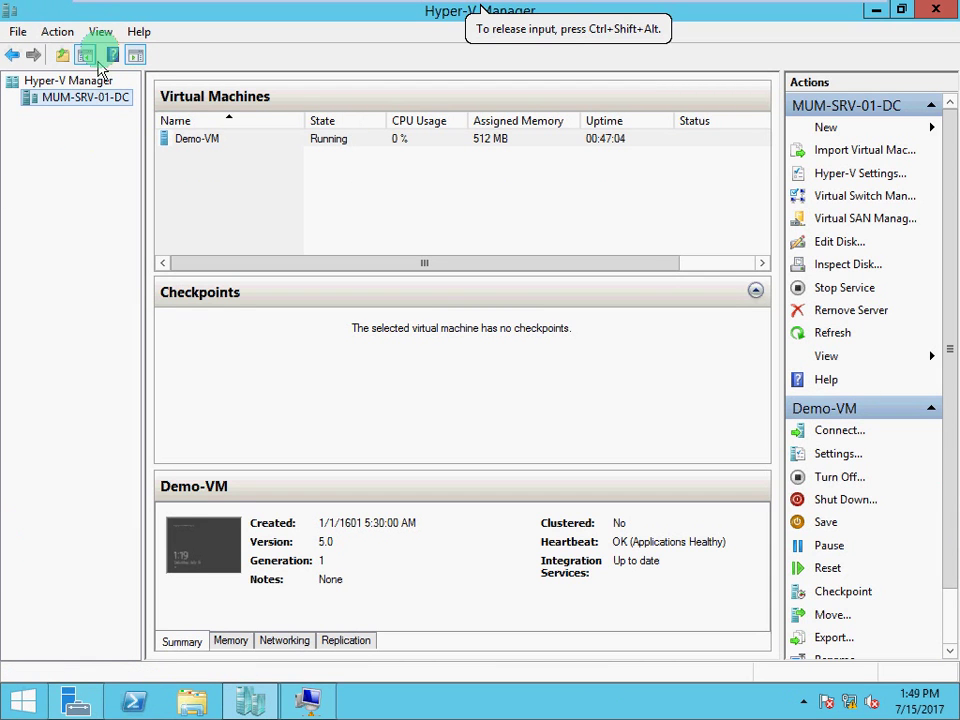
click(102, 103)
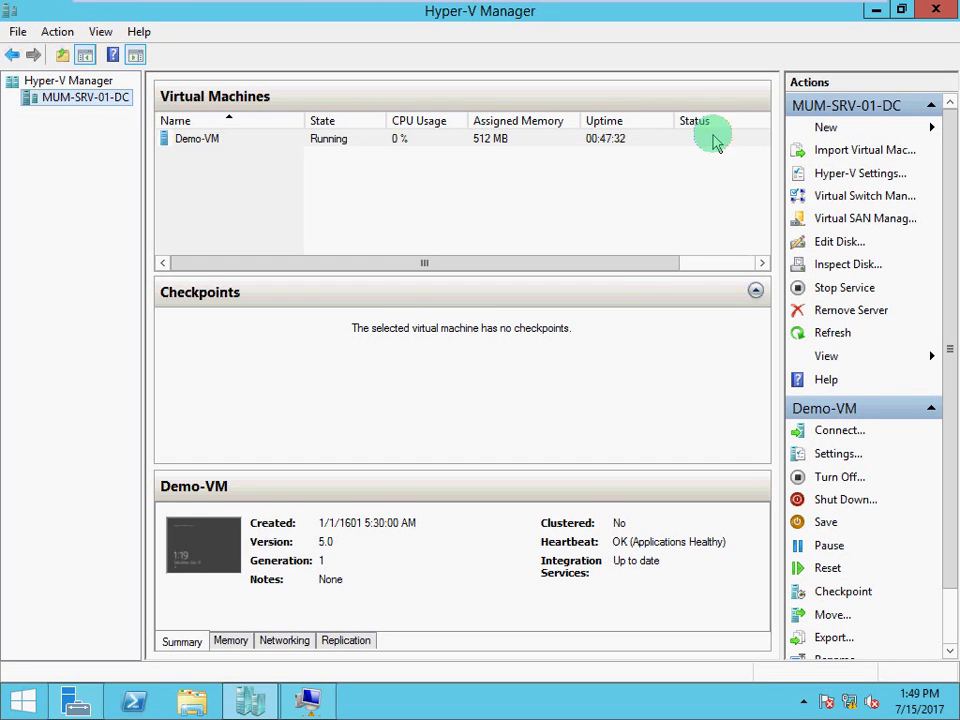
drag(630, 263, 580, 266)
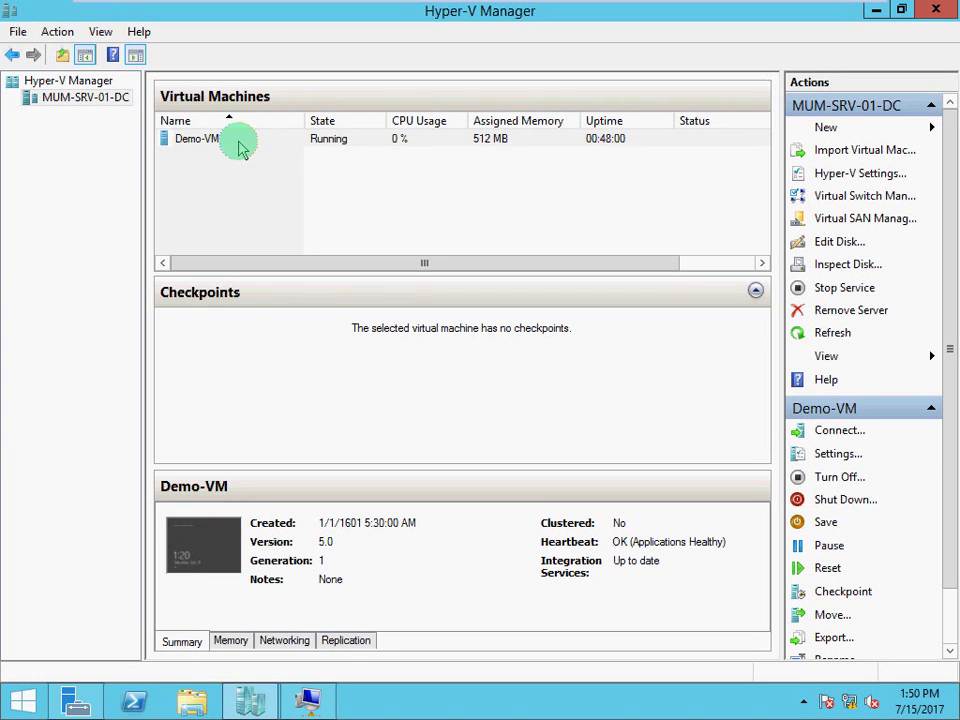
Open the Demo-VM connection and sign in to the Administrator account, re-entering the account password after the first attempt.
double_click(208, 545)
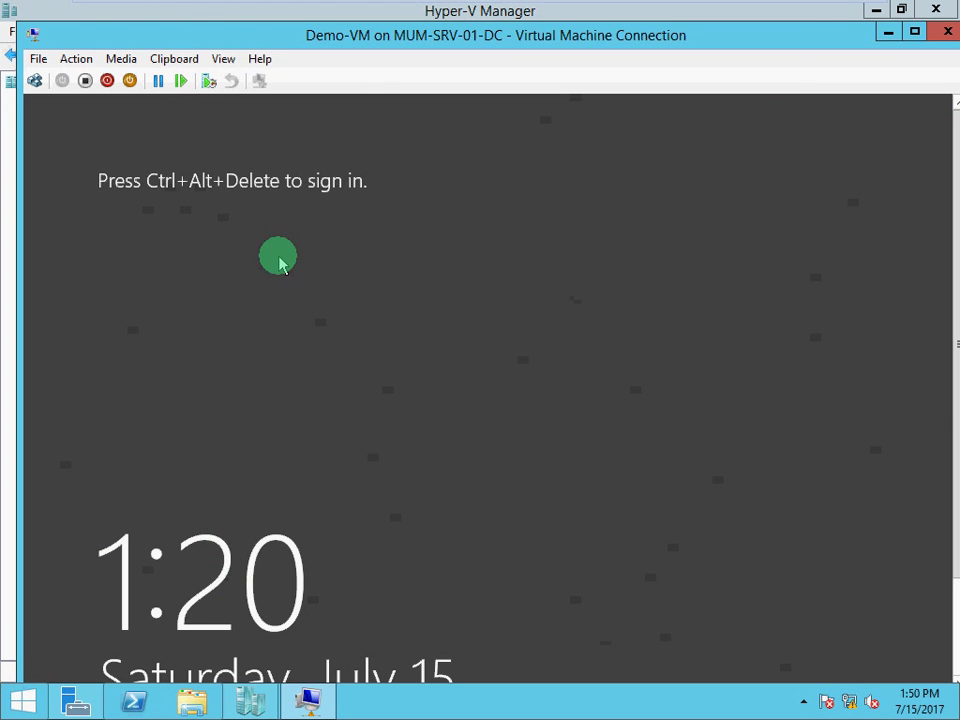
click(35, 80)
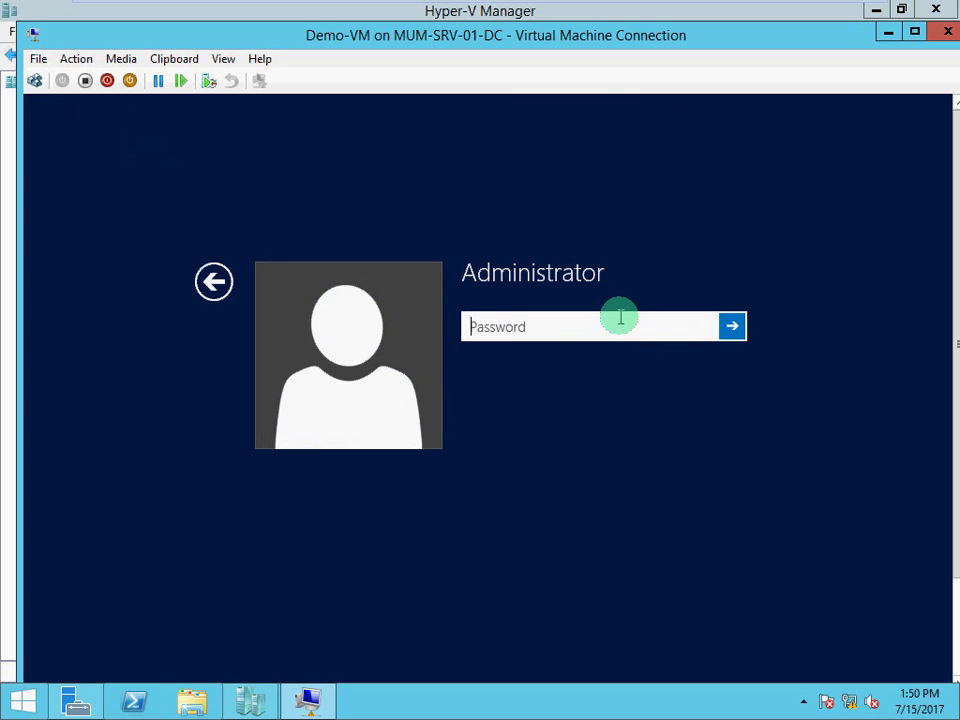
text(•••••••••)
key(Return)
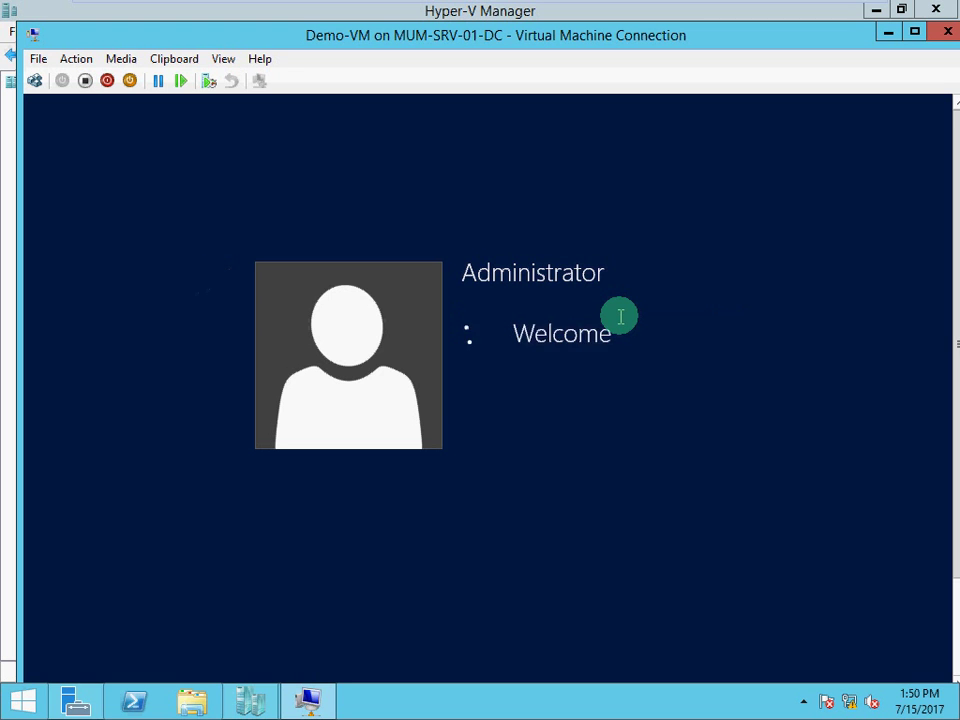
key(Return)
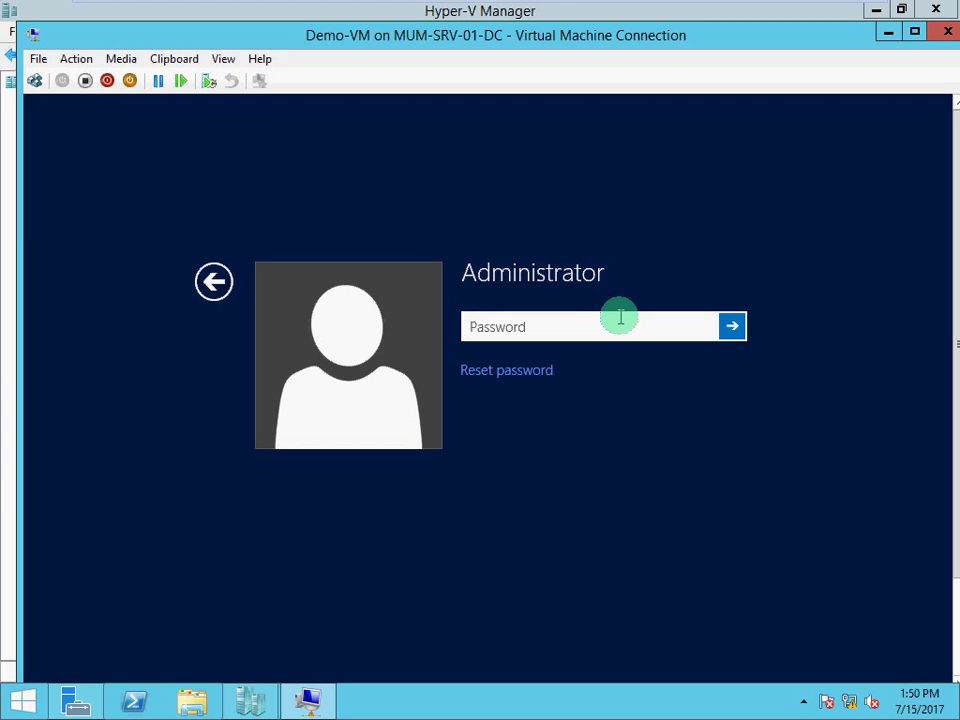
text(•••••••••)
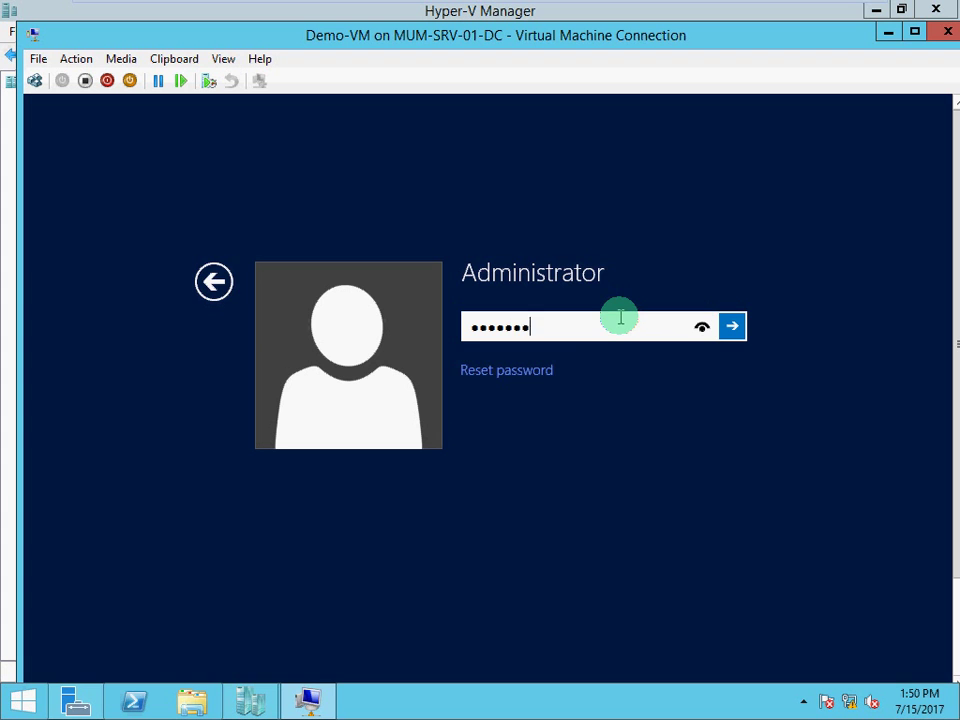
key(Return)
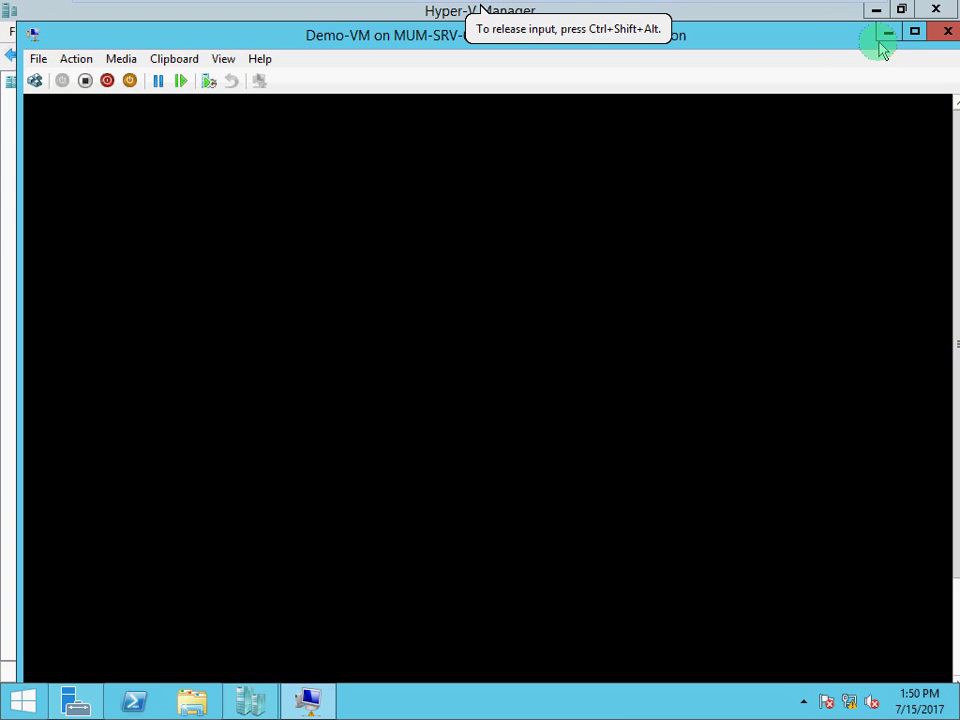
Switch between the Demo-VM session and Hyper-V Manager to compare the live desktop with its summary thumbnail.
click(884, 36)
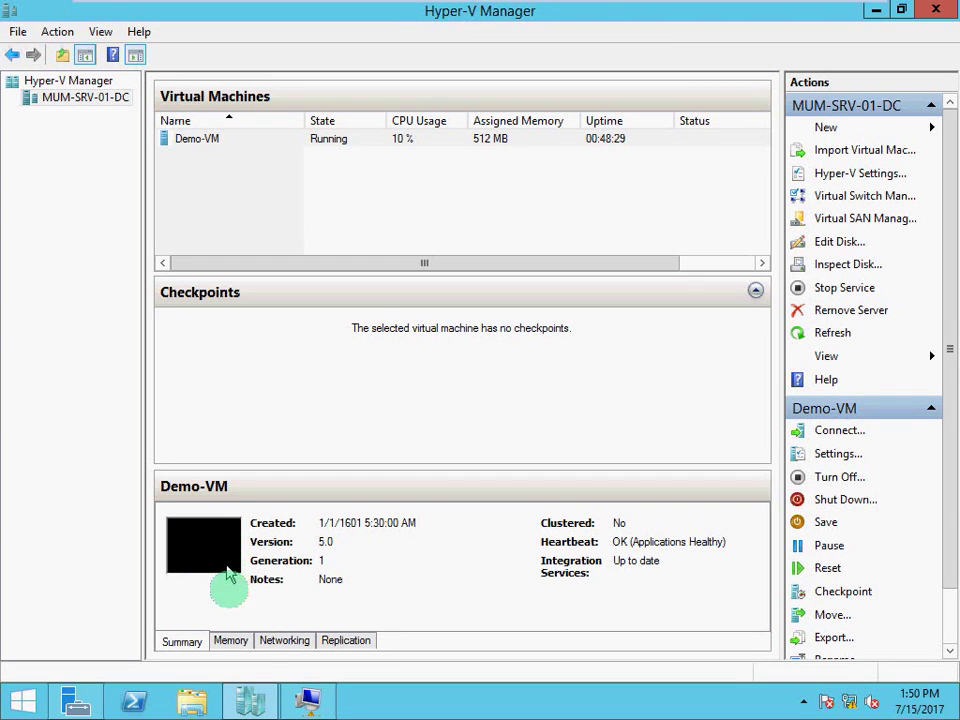
click(307, 703)
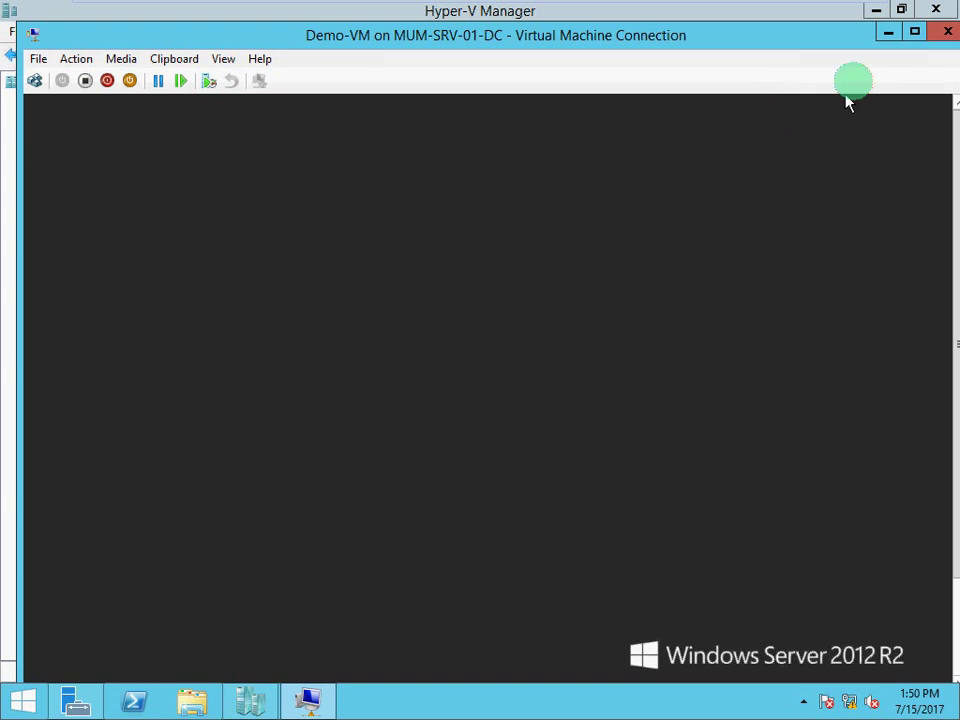
click(887, 36)
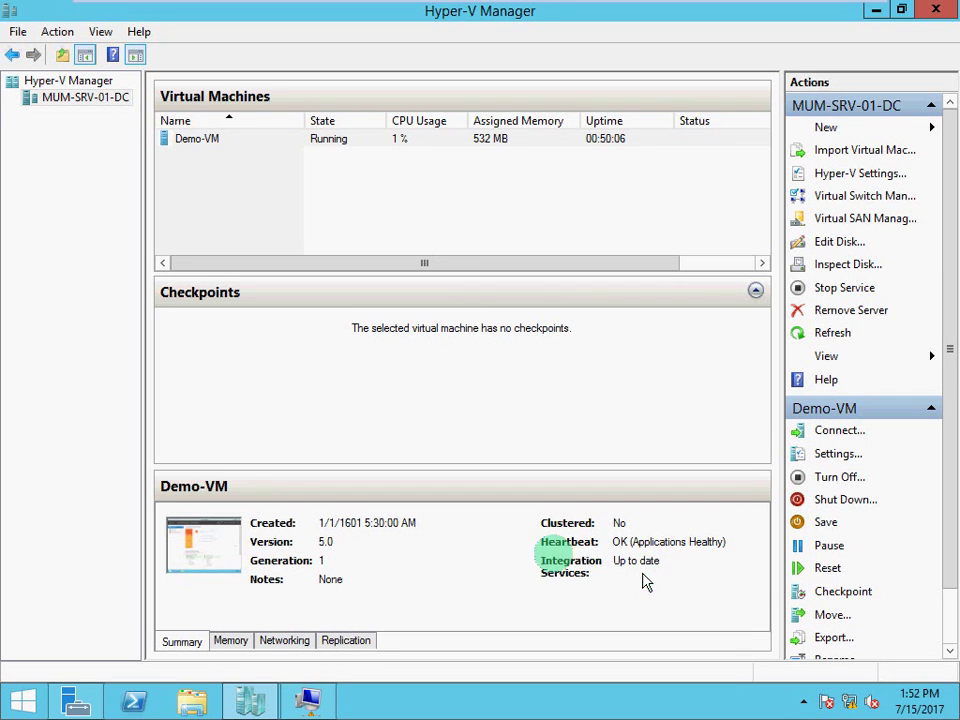
double_click(224, 565)
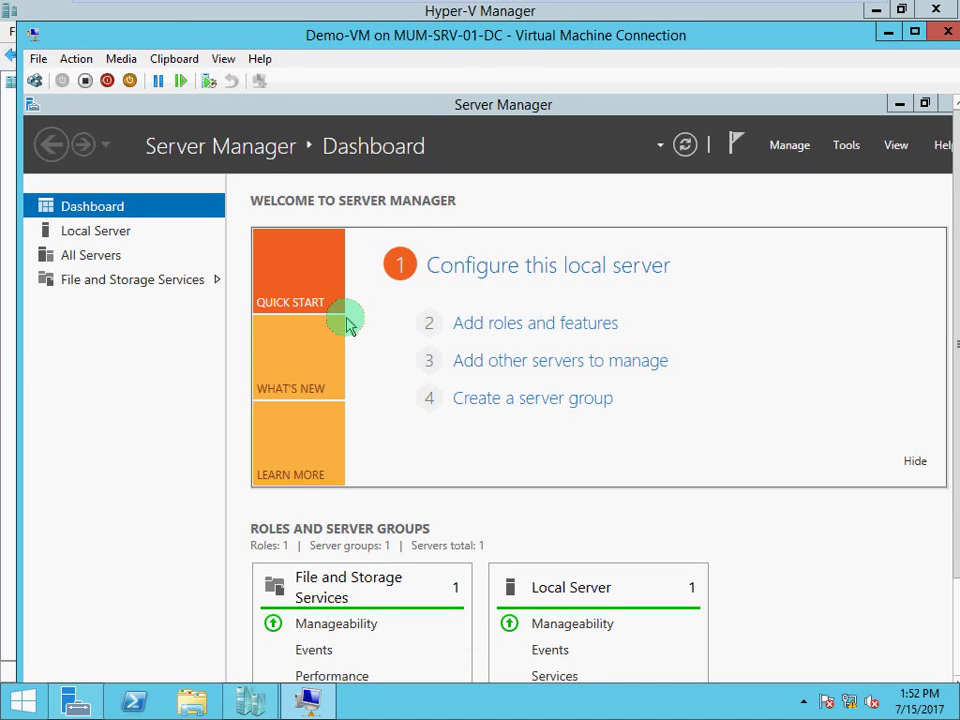
click(888, 33)
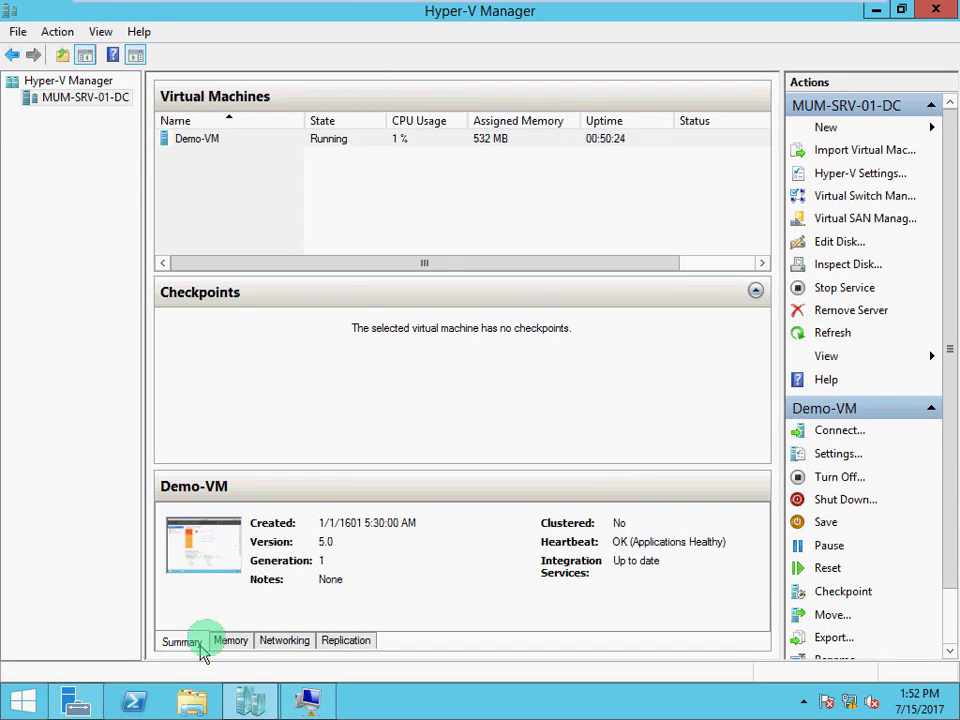
Examine Demo-VM's memory and networking details, widening the Adapter column to read the adapter entry.
click(236, 644)
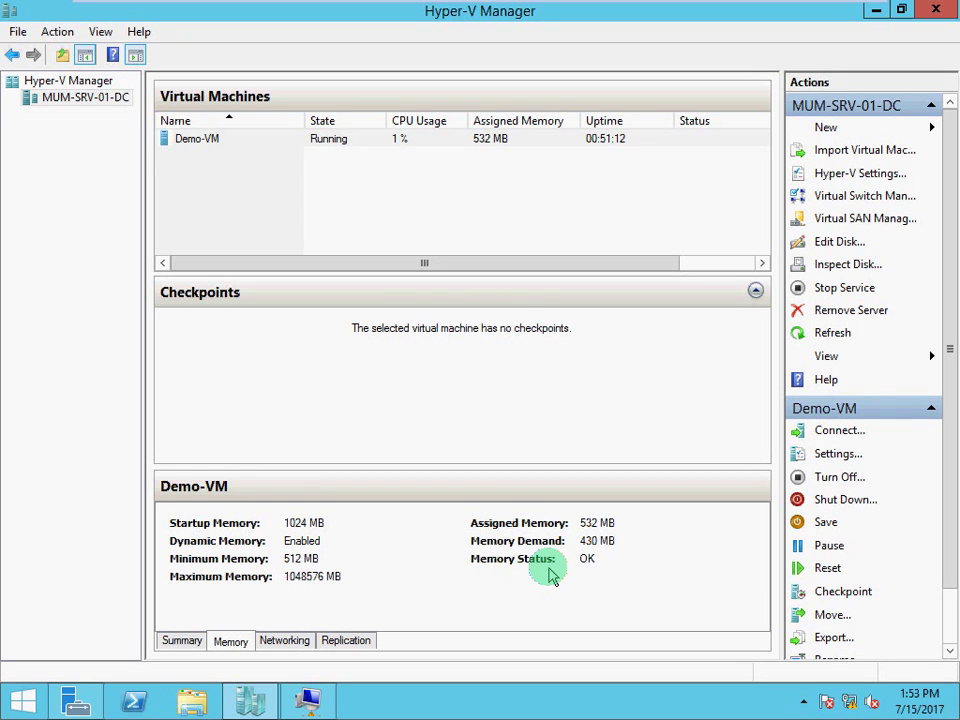
click(283, 642)
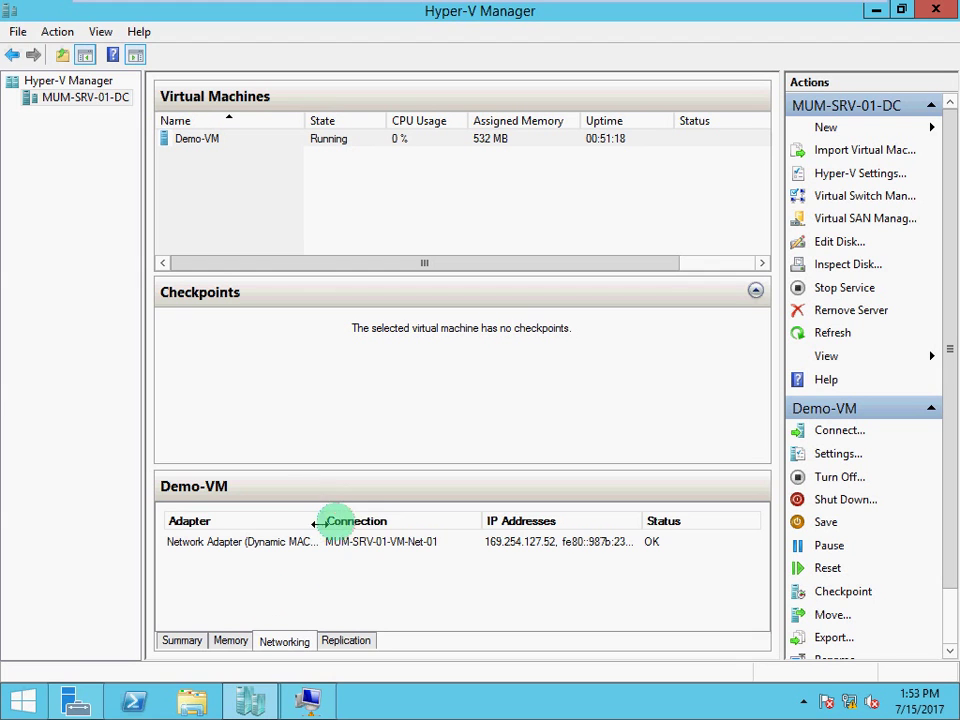
drag(322, 521, 372, 521)
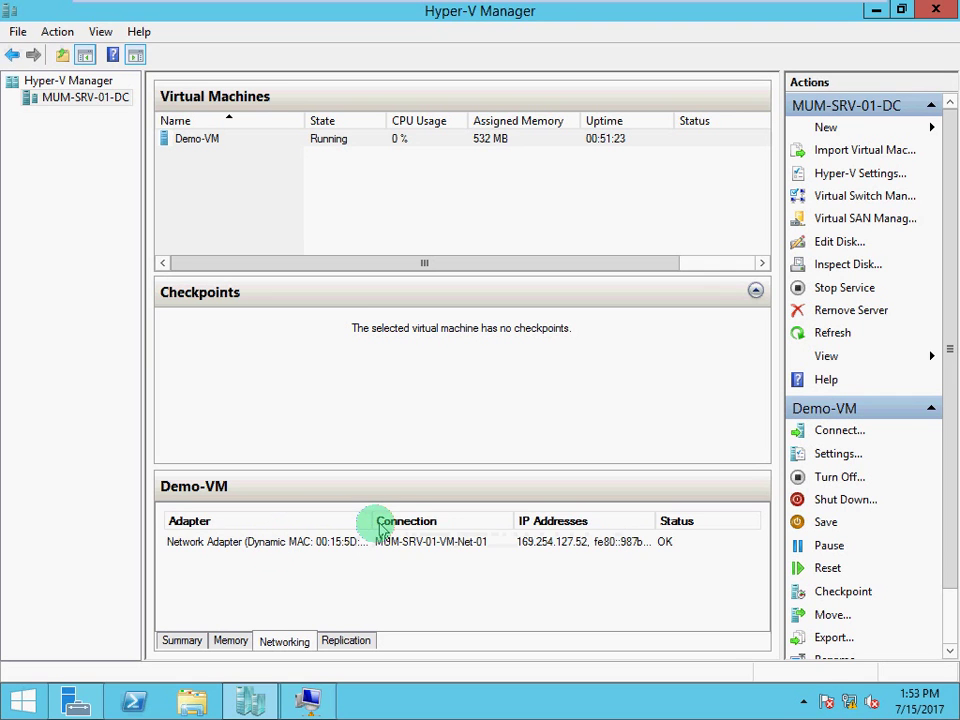
drag(372, 521, 443, 521)
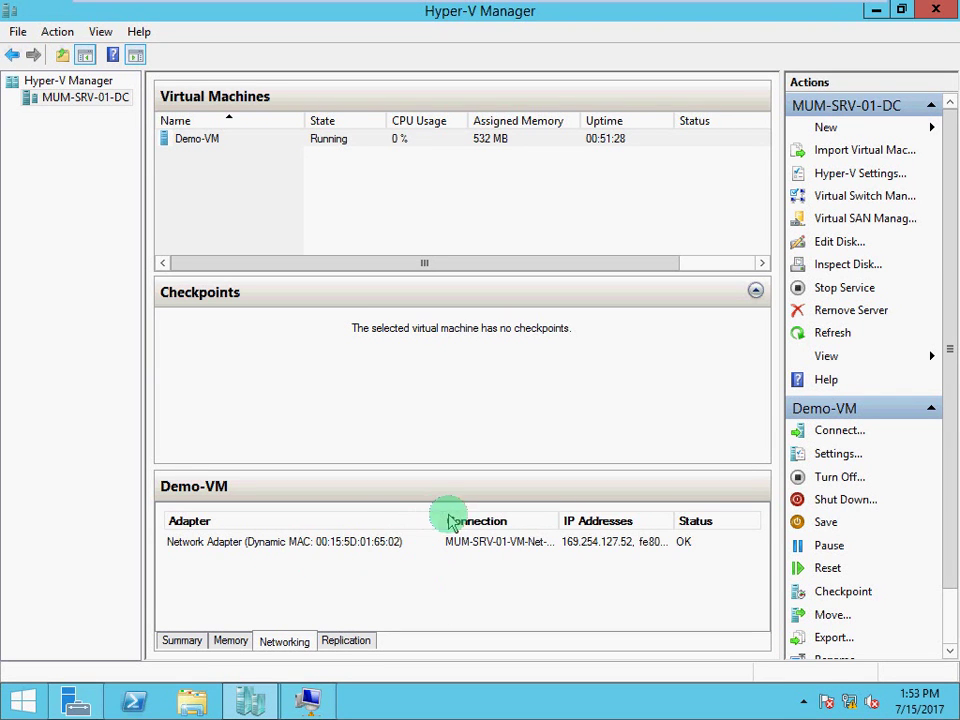
drag(440, 520, 400, 520)
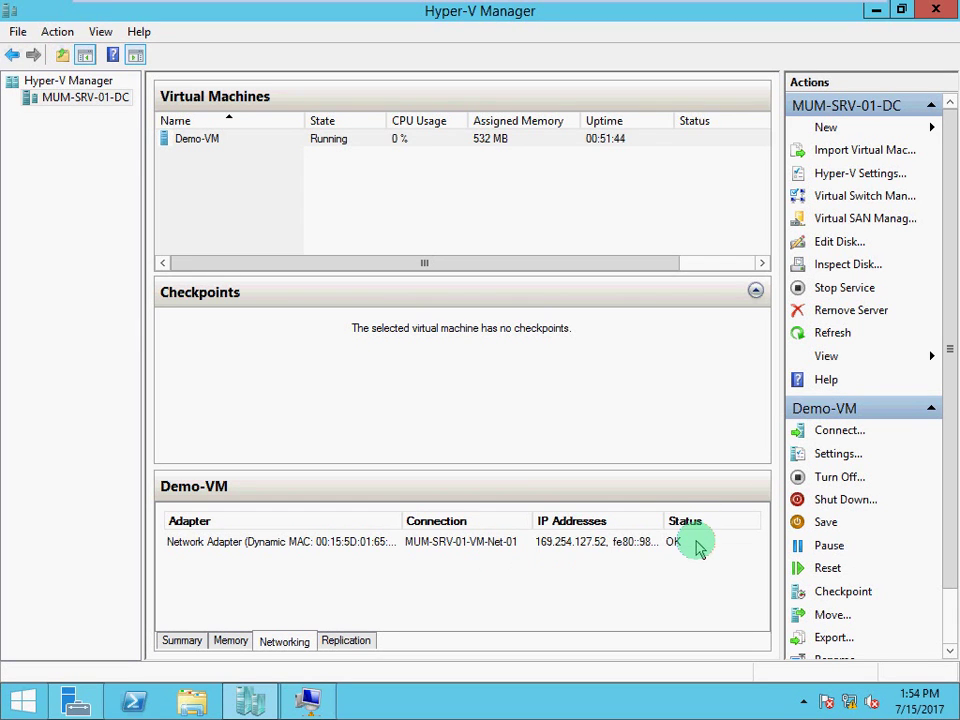
Review Demo-VM's replication details, recheck its memory and networking information, and return to the summary.
click(352, 641)
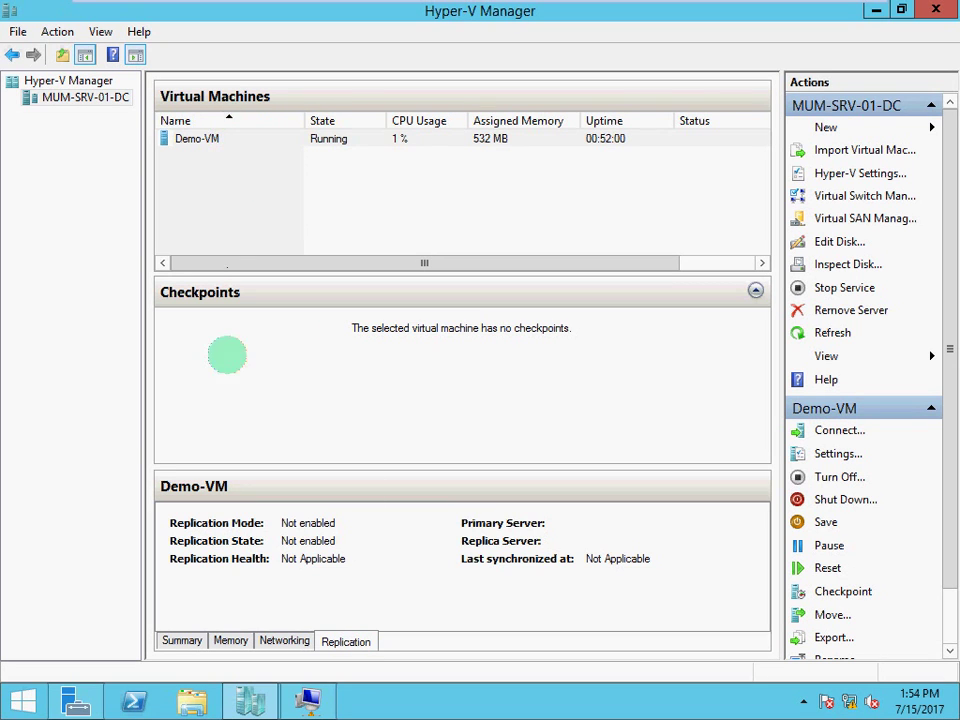
click(186, 643)
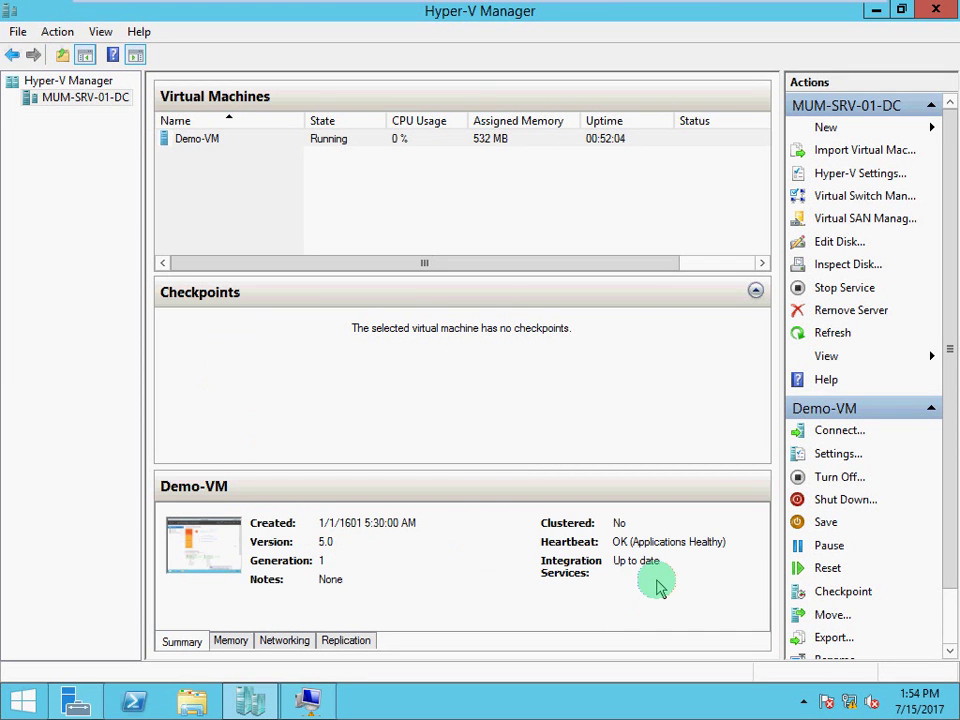
click(230, 640)
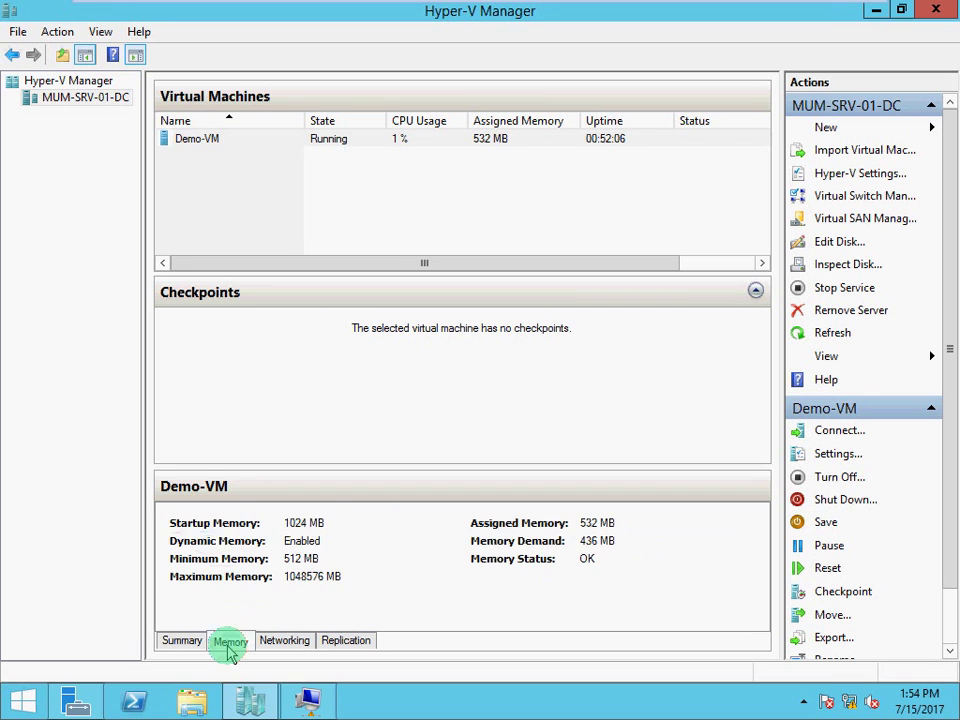
click(278, 640)
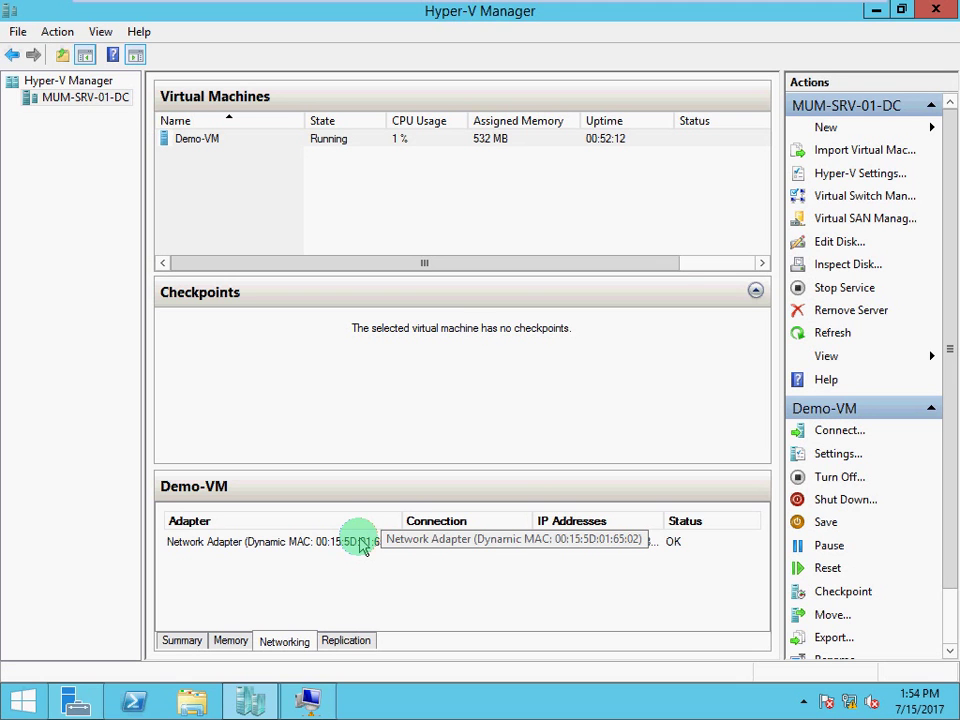
click(180, 643)
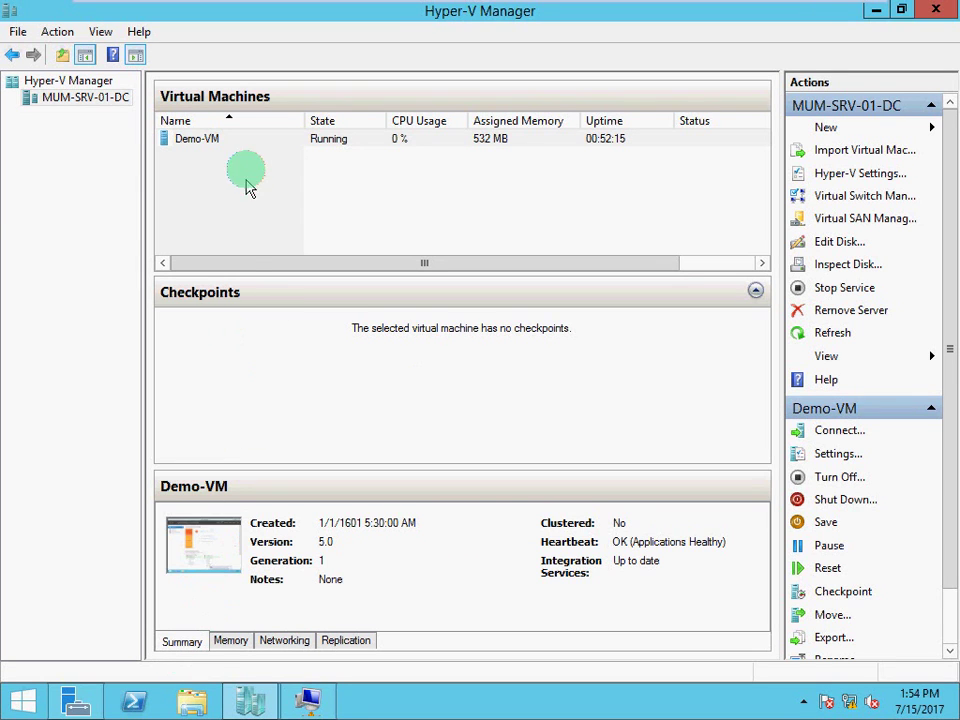
Open the Demo-VM connection window from the virtual machine list.
double_click(253, 147)
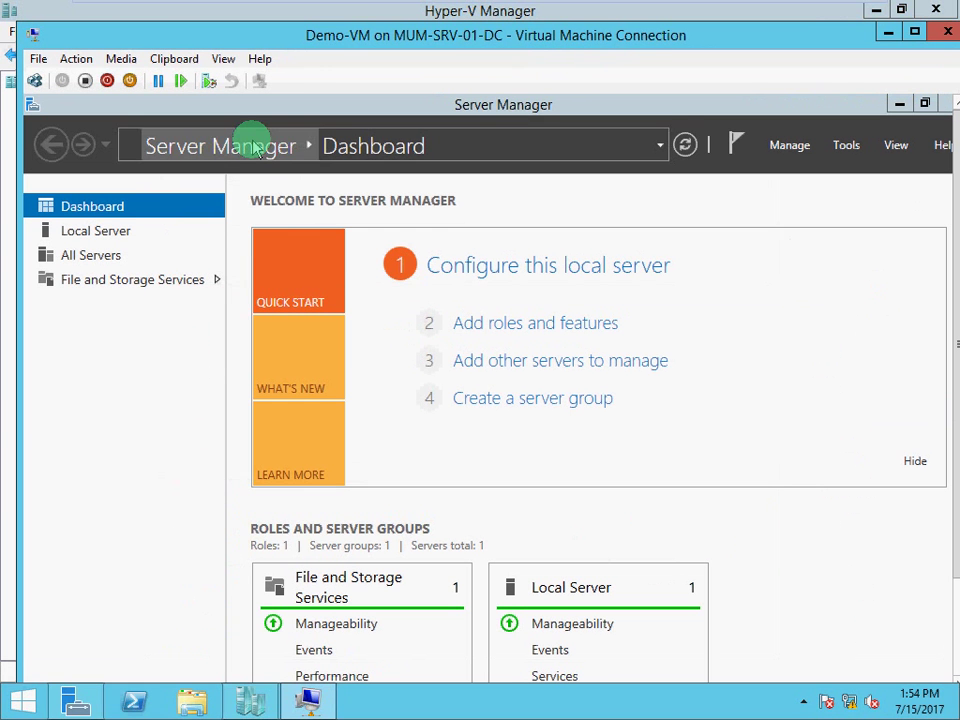
Reposition the Demo-VM connection window, save the virtual machine's state, and close the connection.
drag(353, 24, 463, 127)
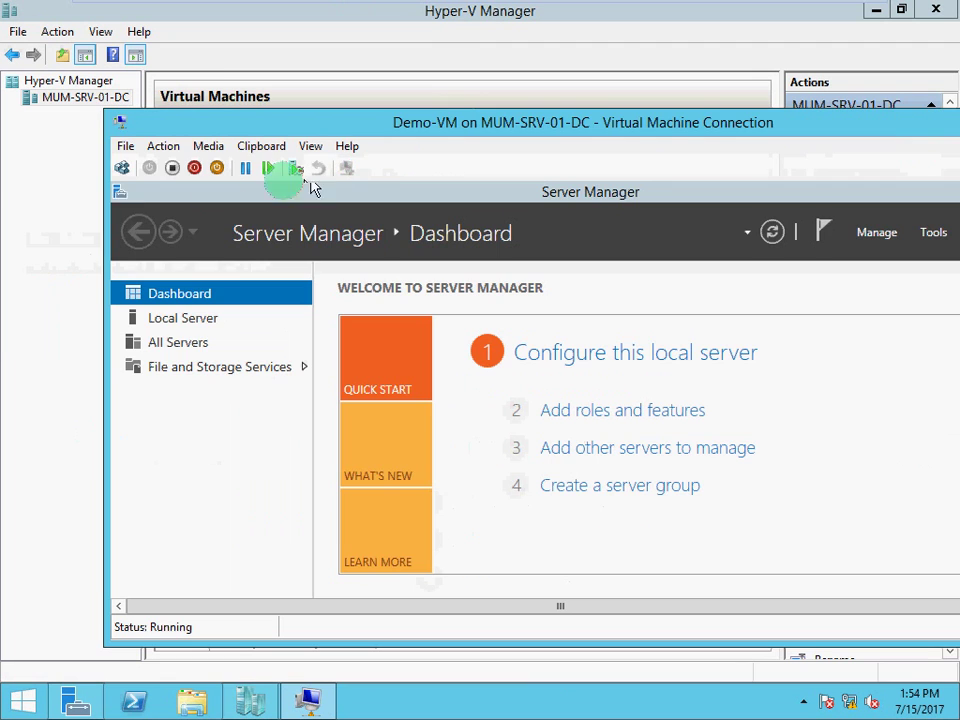
drag(100, 223, 281, 208)
drag(467, 122, 359, 136)
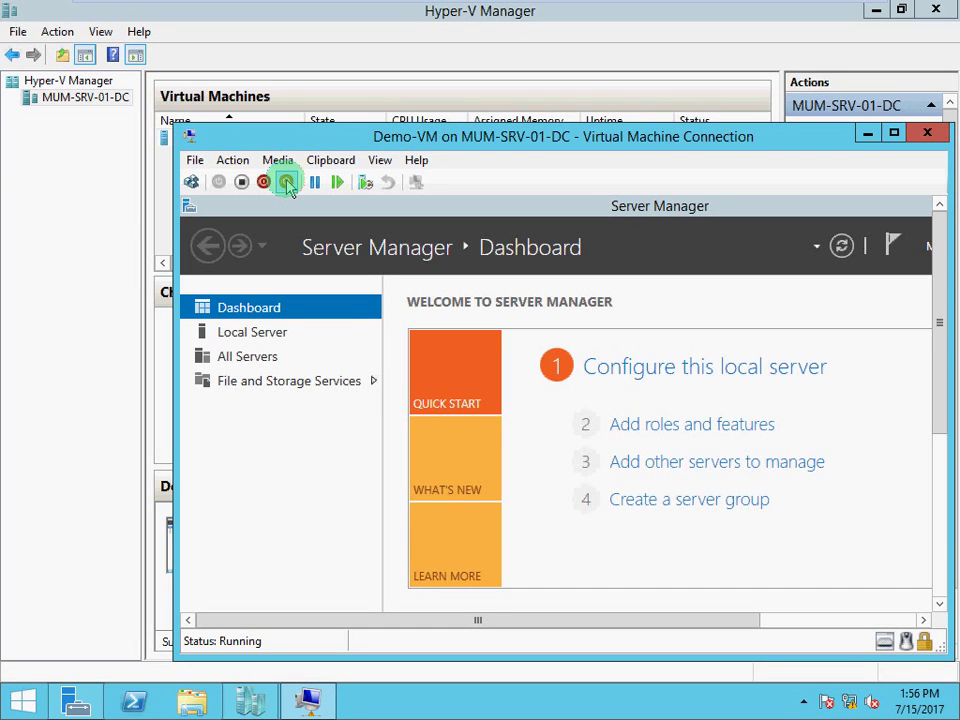
click(287, 183)
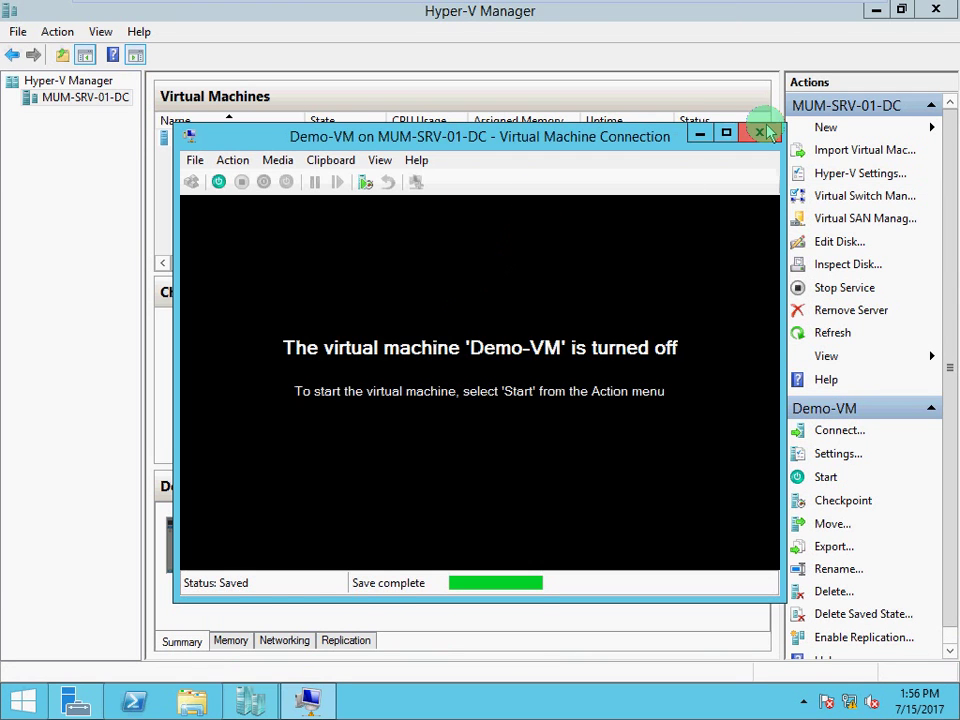
click(761, 133)
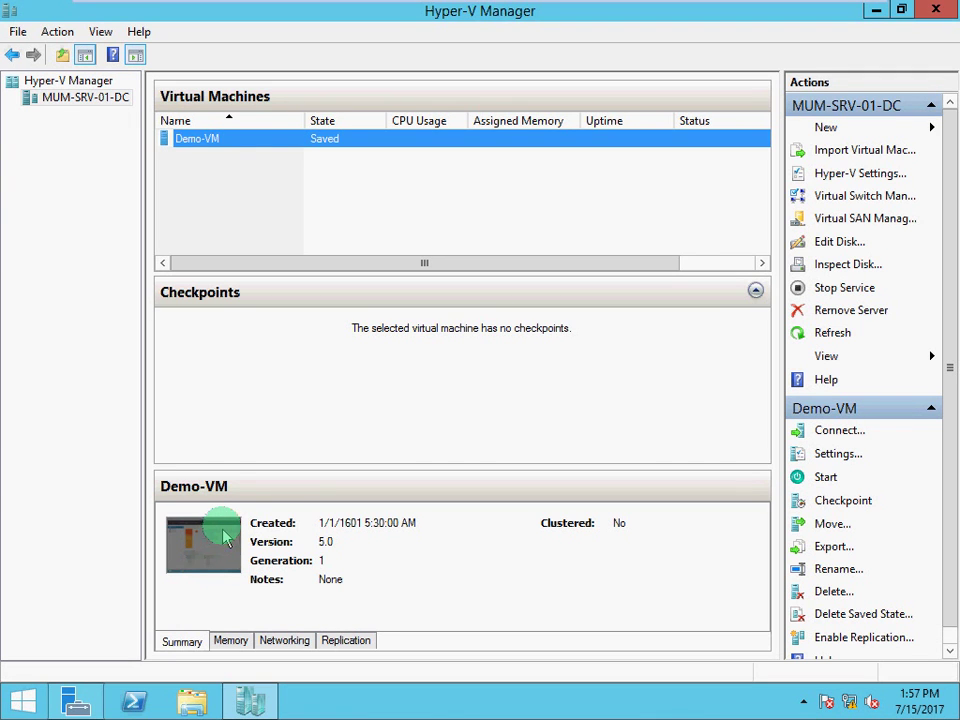
Reconnect to the saved Demo-VM and start it, repositioning its connection window so the desktop is in view.
right_click(276, 141)
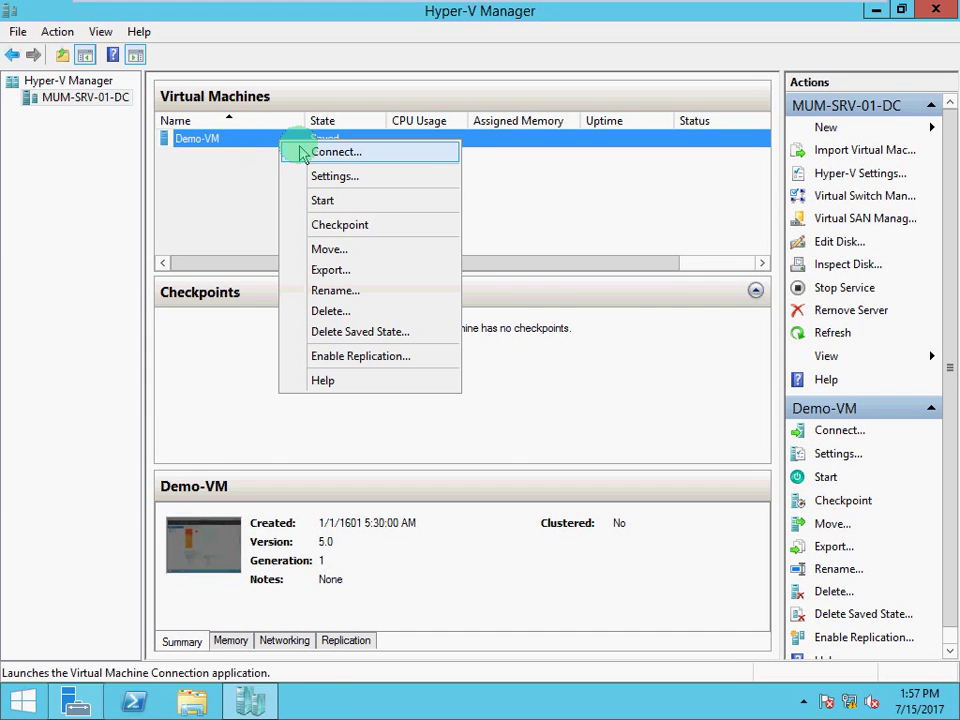
click(302, 152)
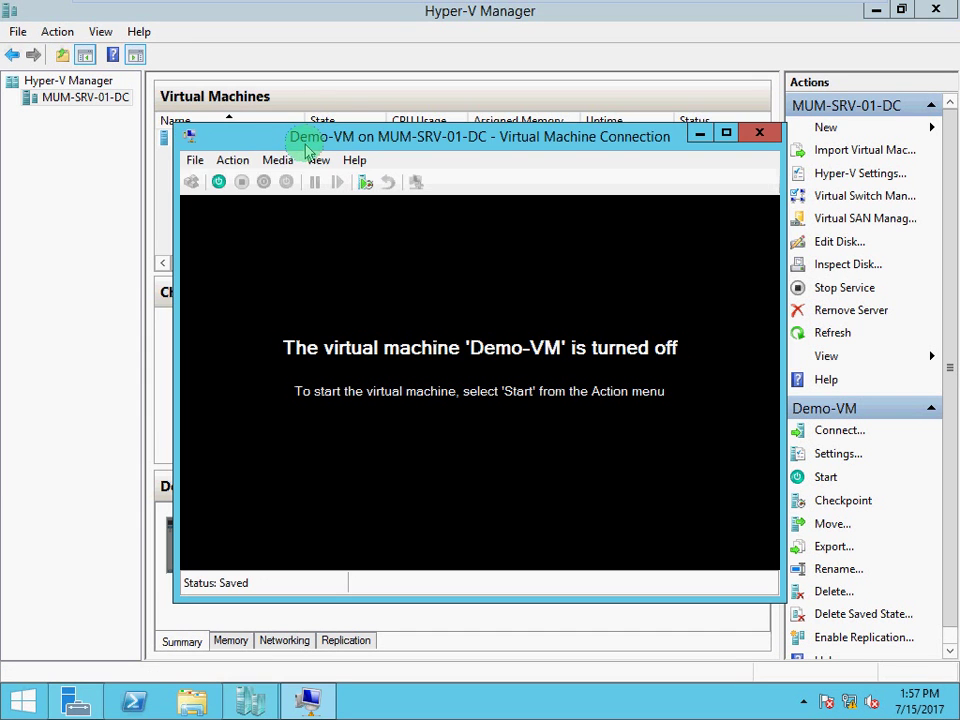
drag(307, 148, 317, 115)
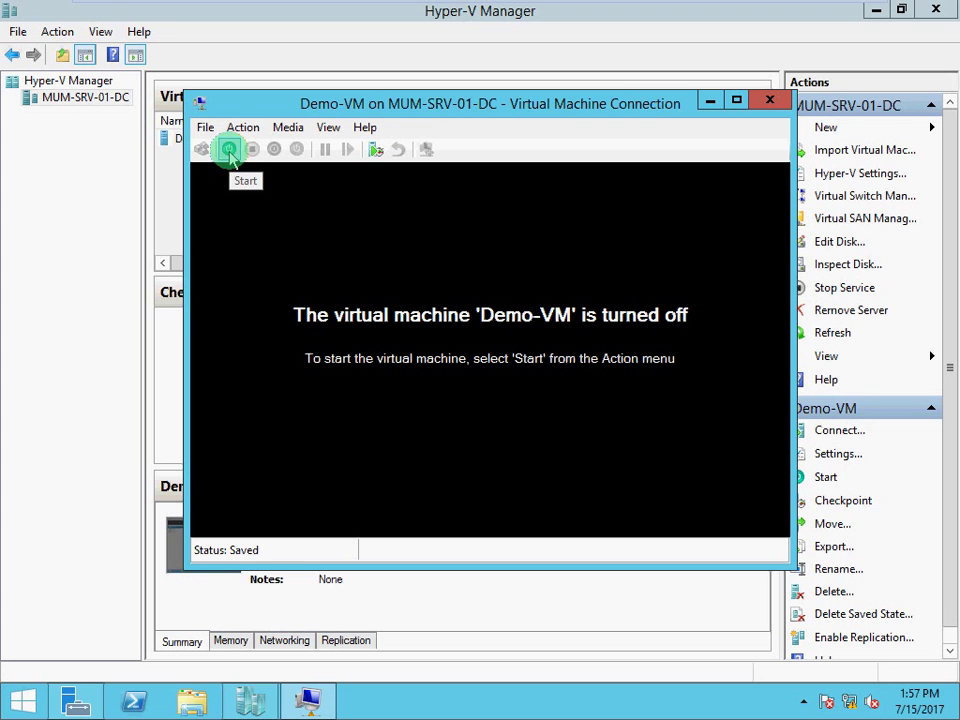
click(229, 150)
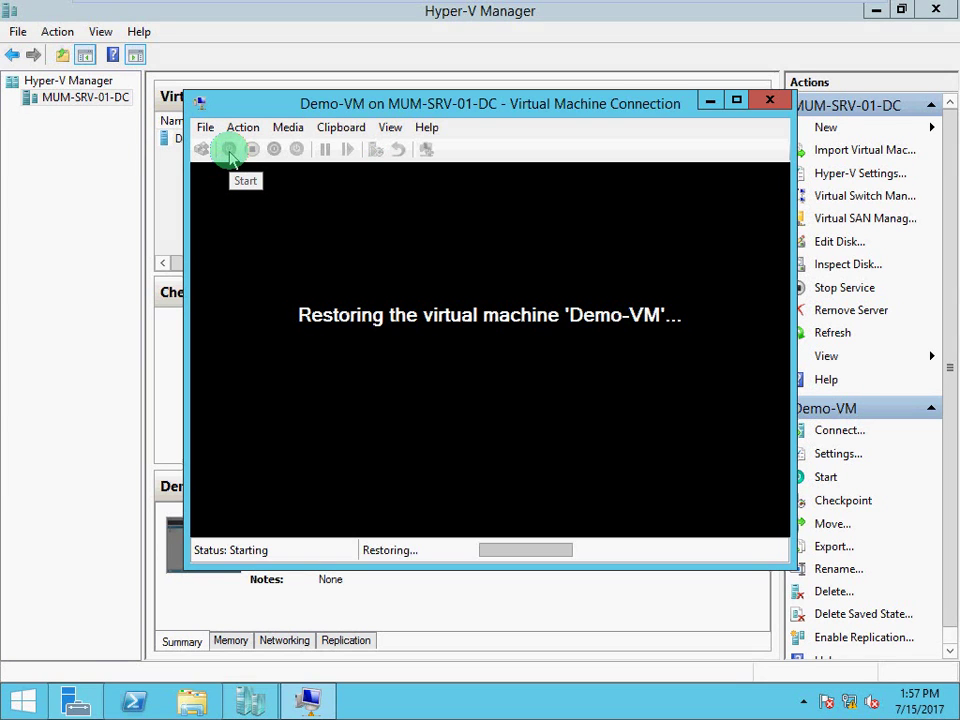
drag(376, 107, 482, 84)
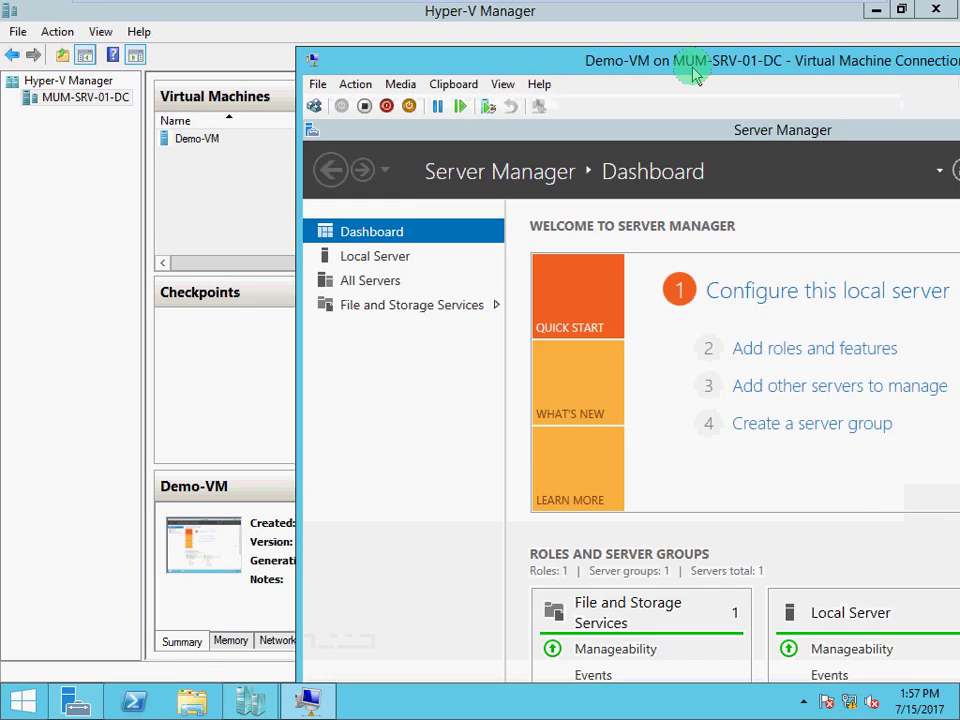
drag(692, 64, 455, 62)
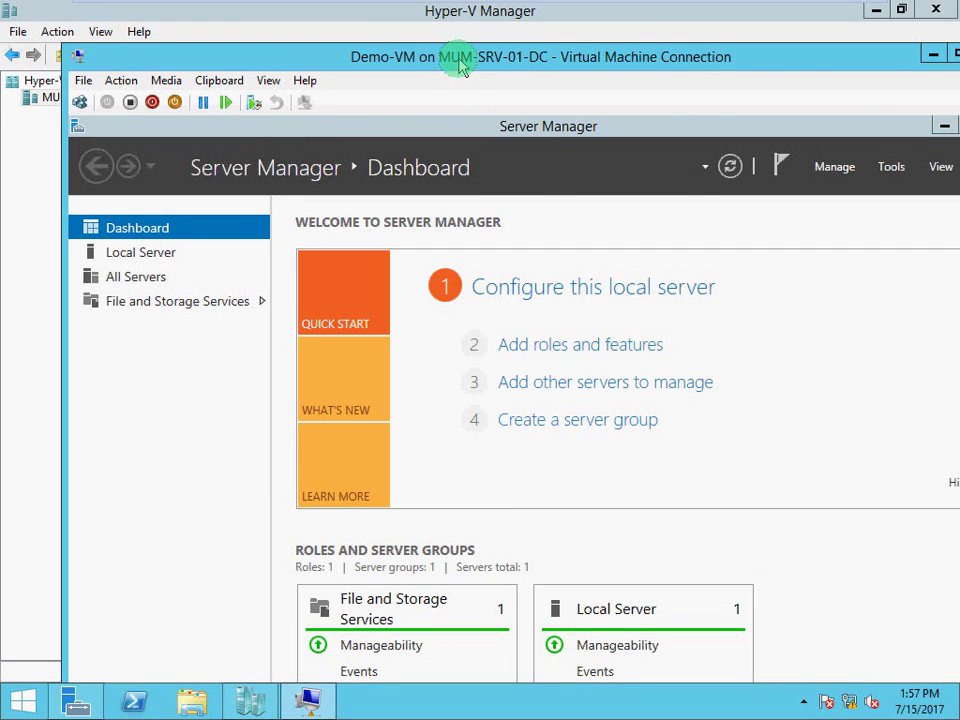
Pause, resume and pause Demo-VM again, leaving it paused and closing its connection window.
click(203, 103)
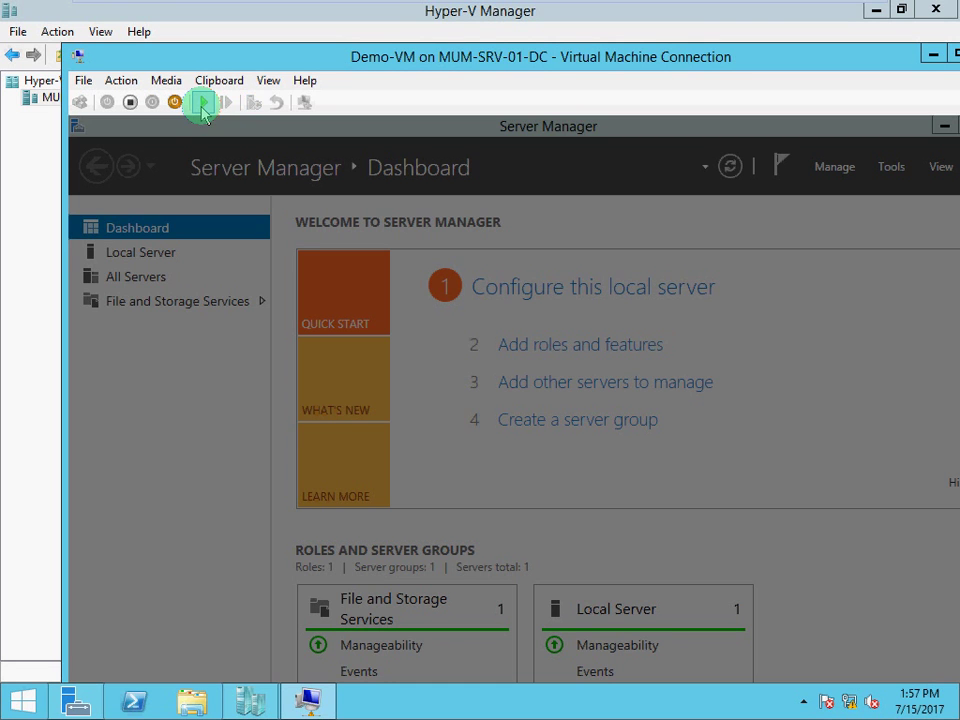
click(203, 103)
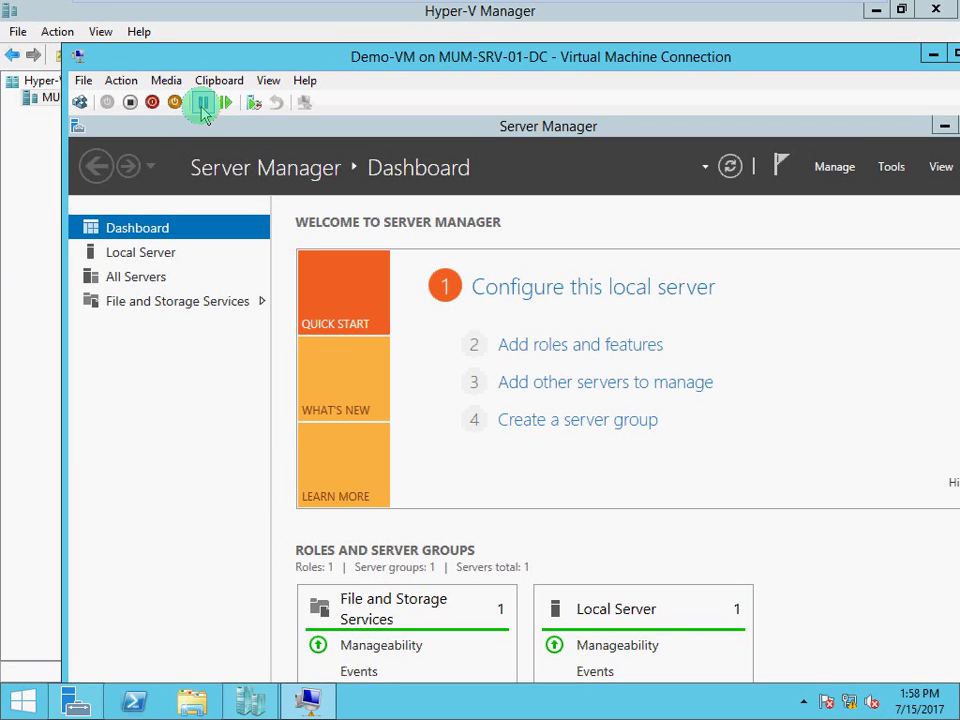
click(203, 103)
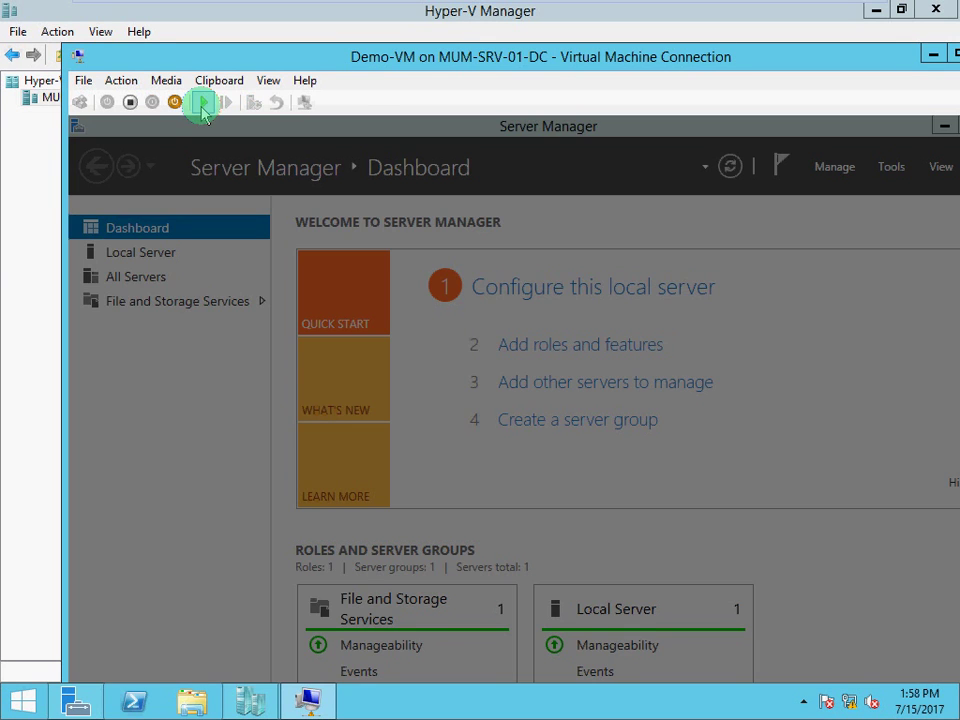
drag(579, 64, 509, 73)
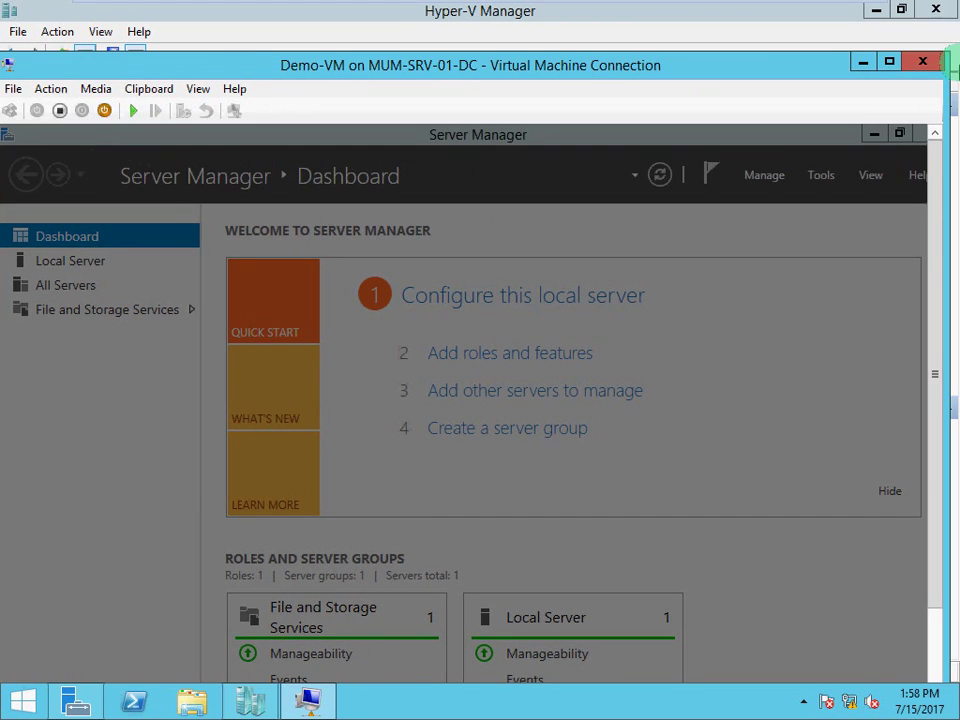
click(924, 60)
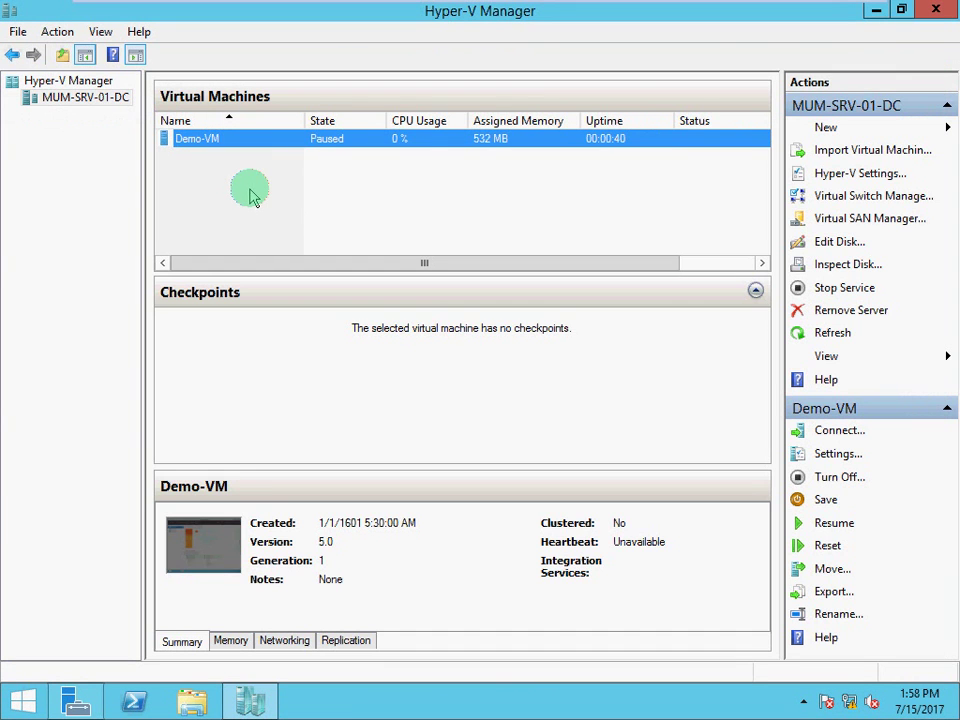
Resume the paused Demo-VM from the virtual machine list and keep it selected.
right_click(296, 148)
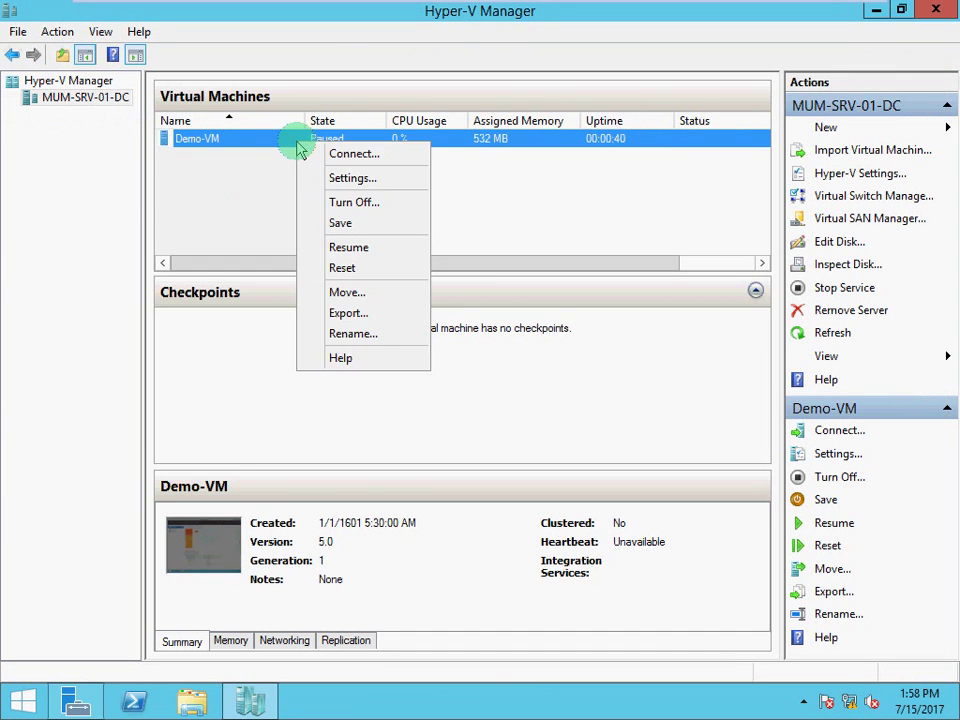
click(334, 250)
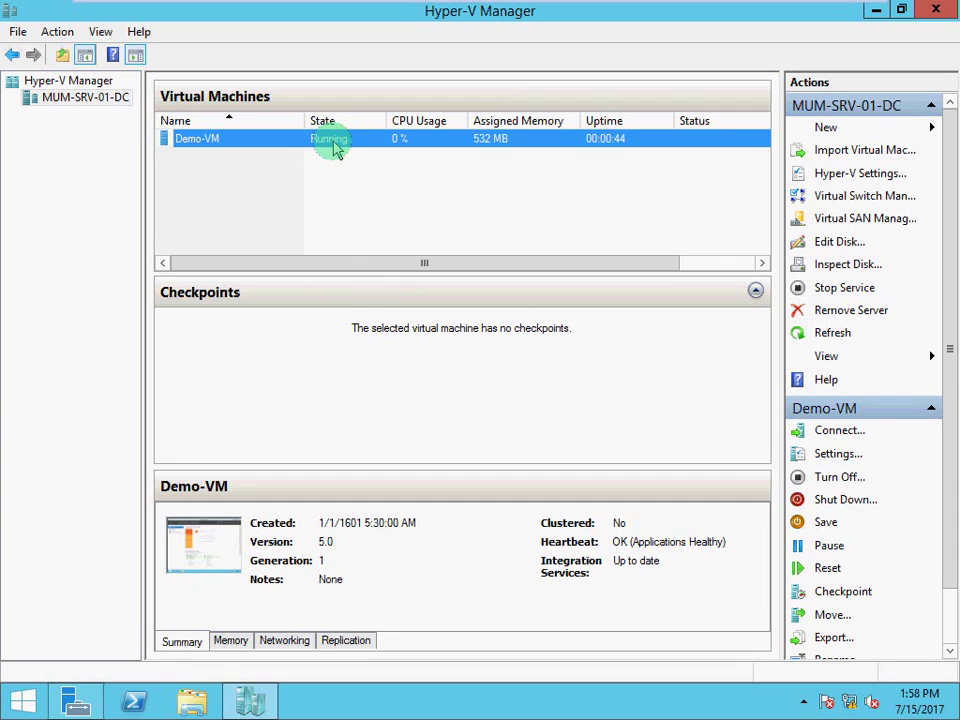
click(328, 184)
click(327, 143)
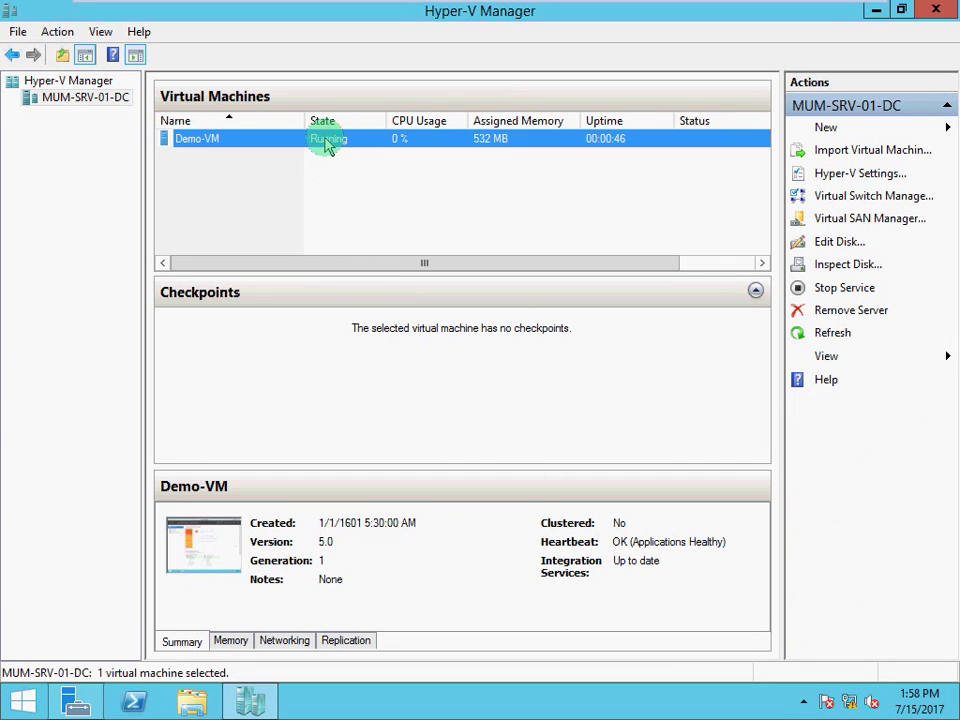
Connect to the running Demo-VM again and move its connection window near the top of the screen.
right_click(327, 143)
click(338, 147)
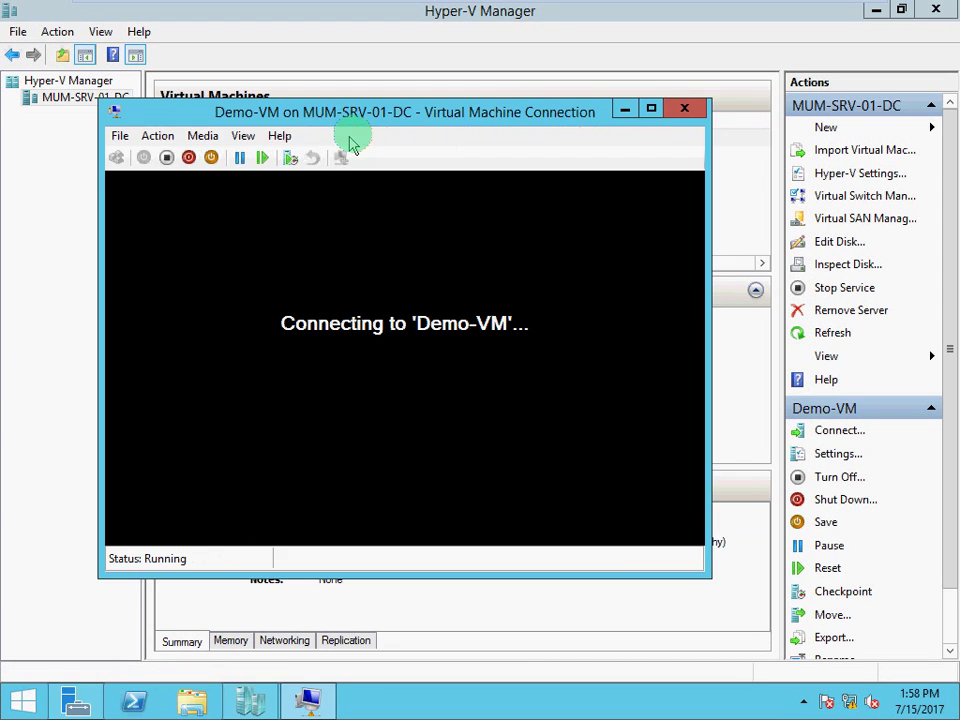
drag(369, 118, 328, 62)
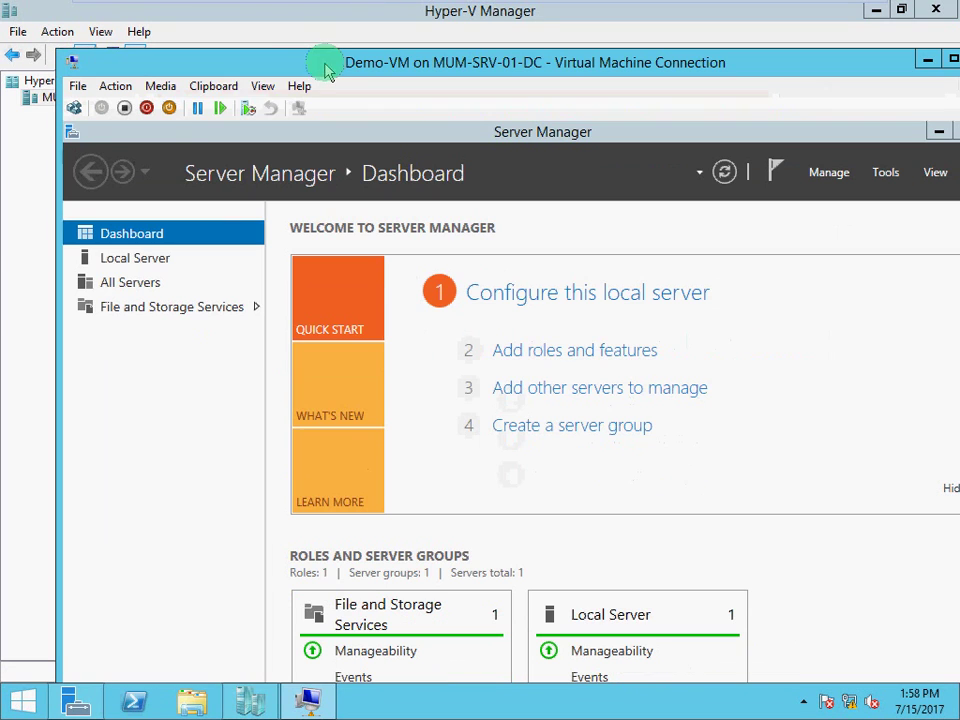
click(246, 112)
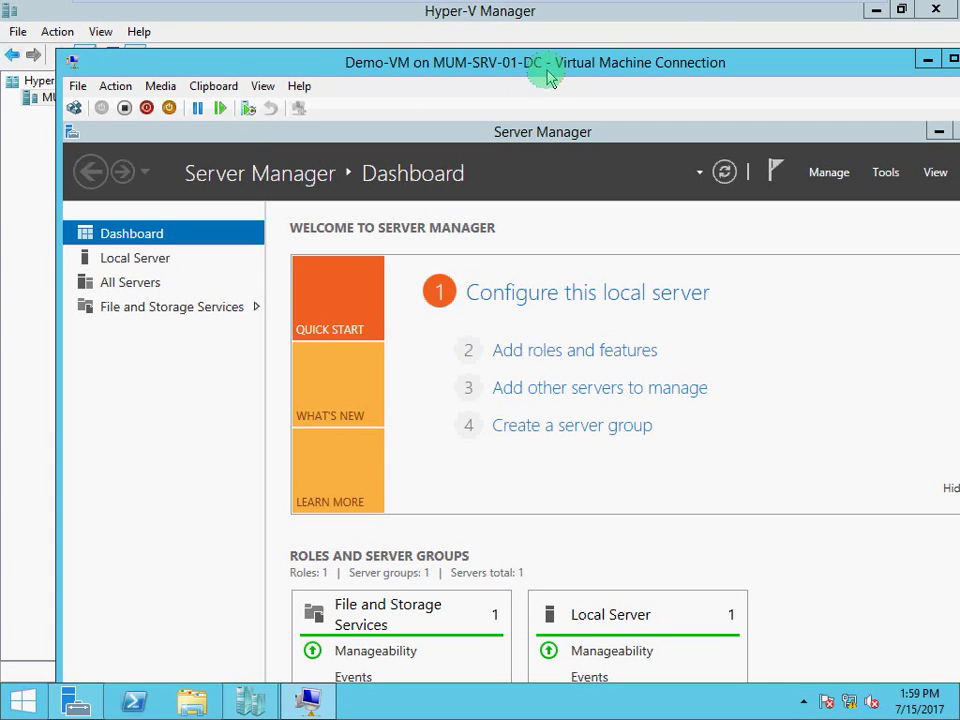
drag(545, 64, 530, 54)
Switch the Demo-VM session to Full Screen Mode and minimize Server Manager inside it to show the desktop.
click(244, 76)
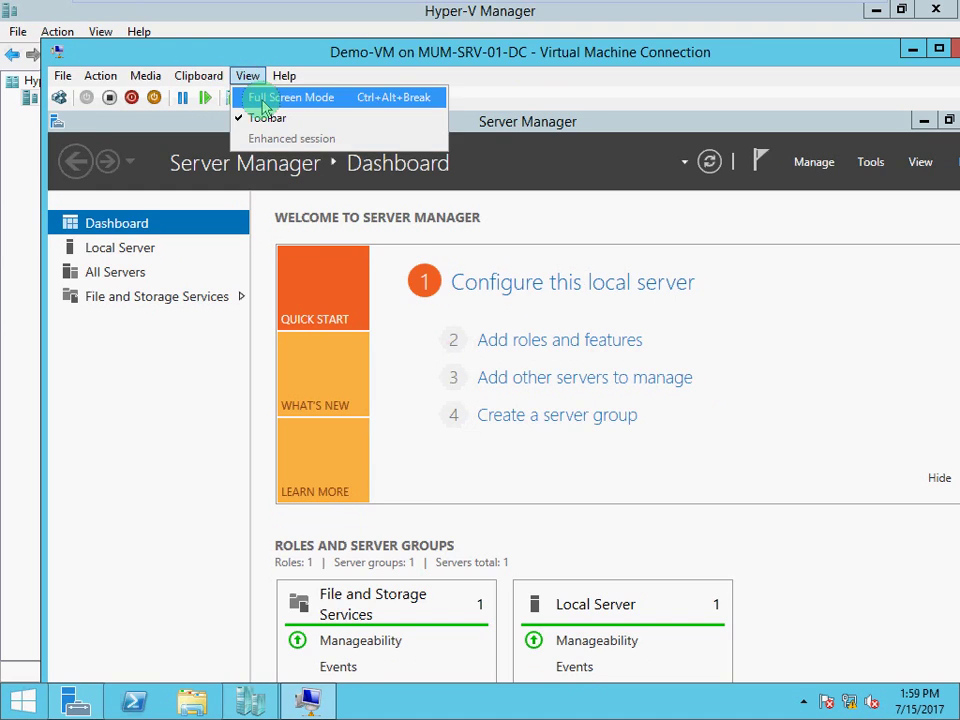
click(253, 94)
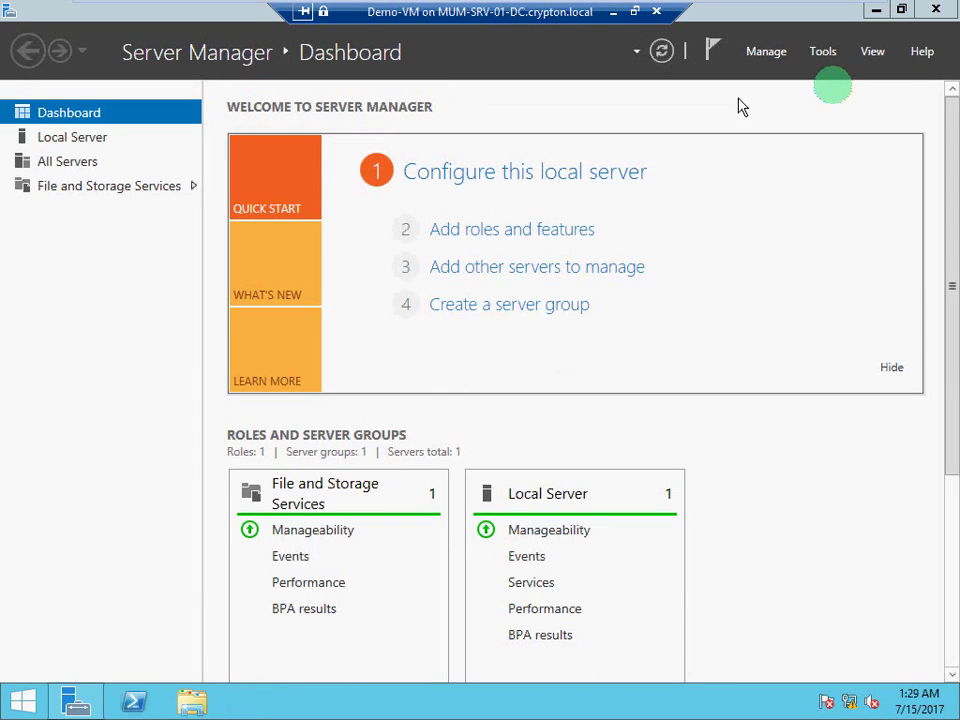
click(876, 10)
click(500, 219)
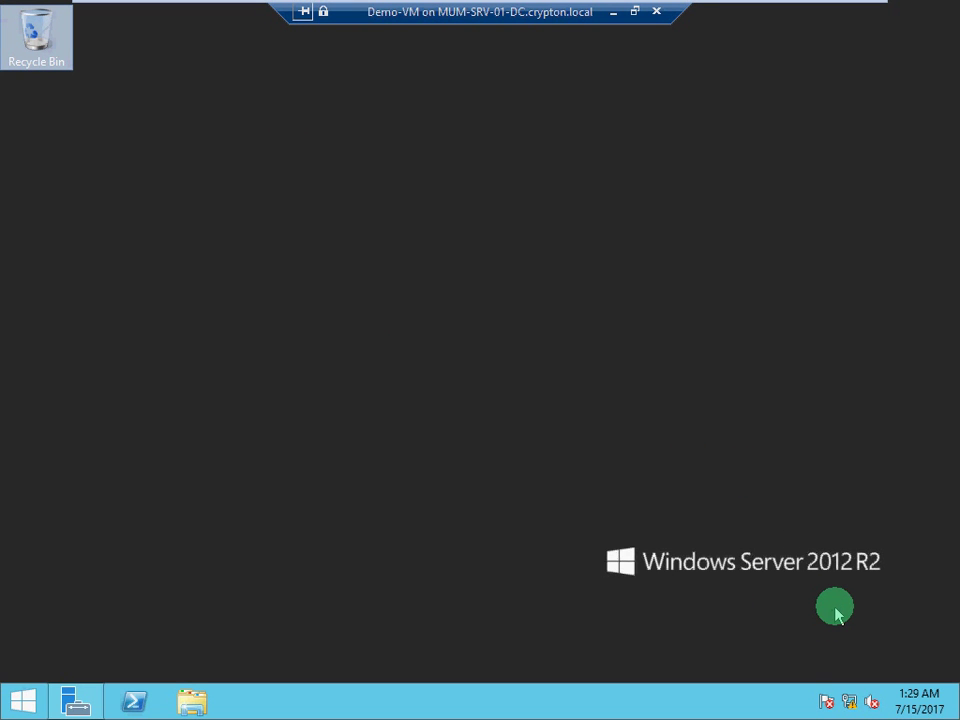
Look up the Checkpoint option for Demo-VM in Hyper-V Manager, and return the full-screen session to a window.
click(613, 14)
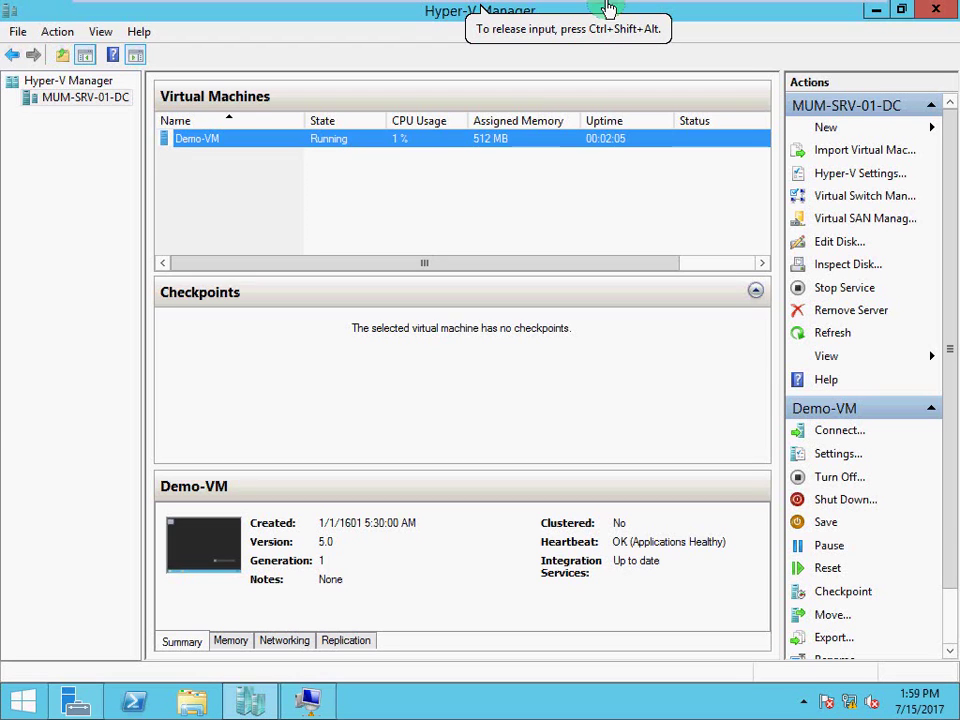
right_click(302, 146)
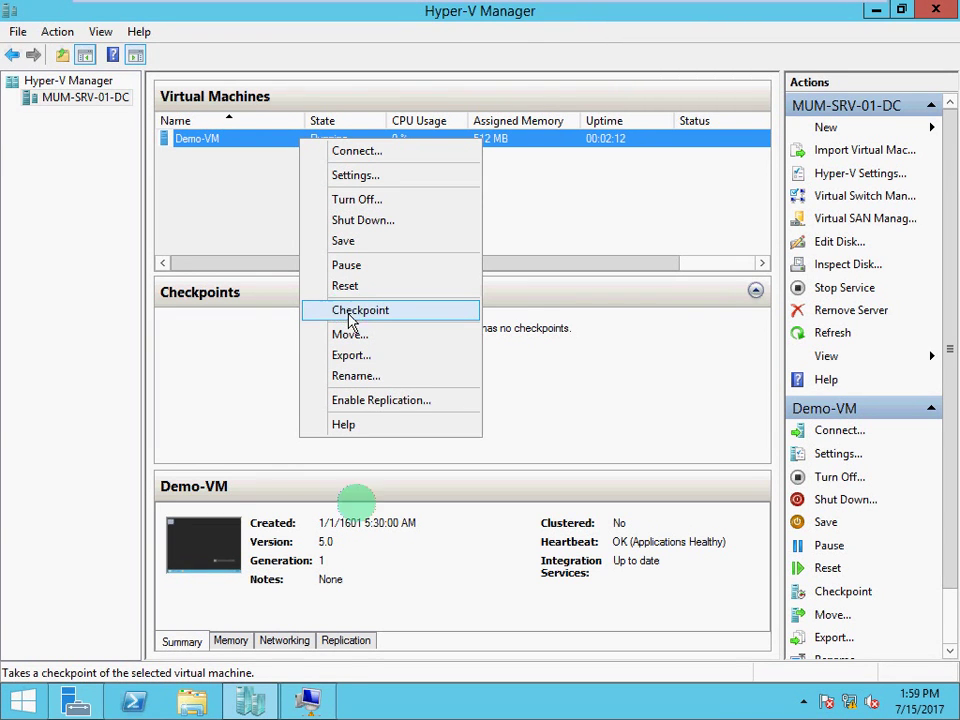
click(328, 702)
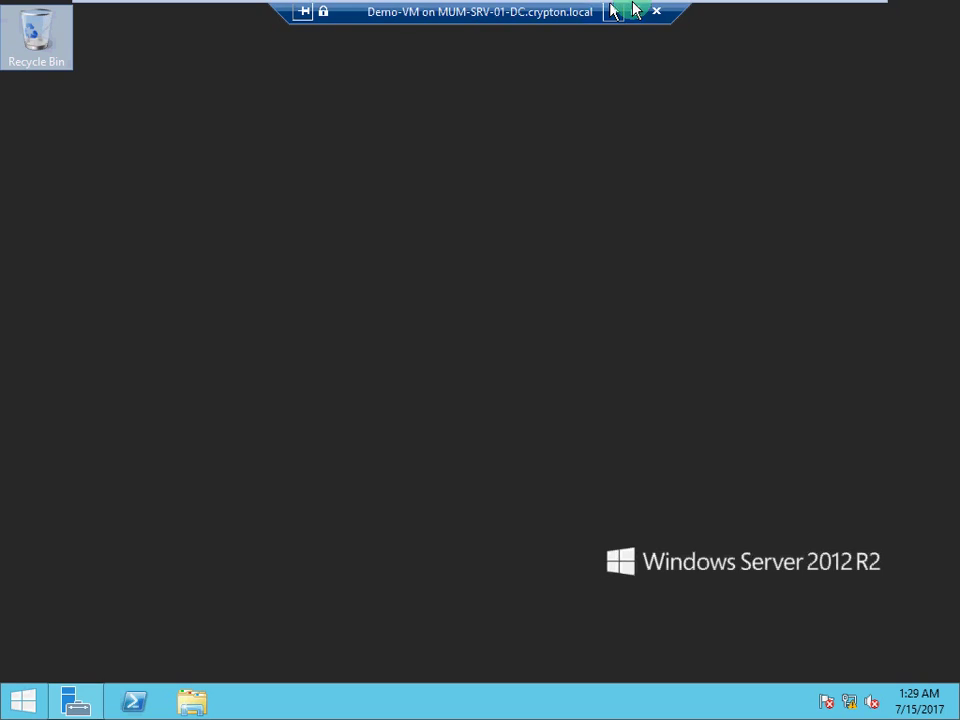
click(635, 10)
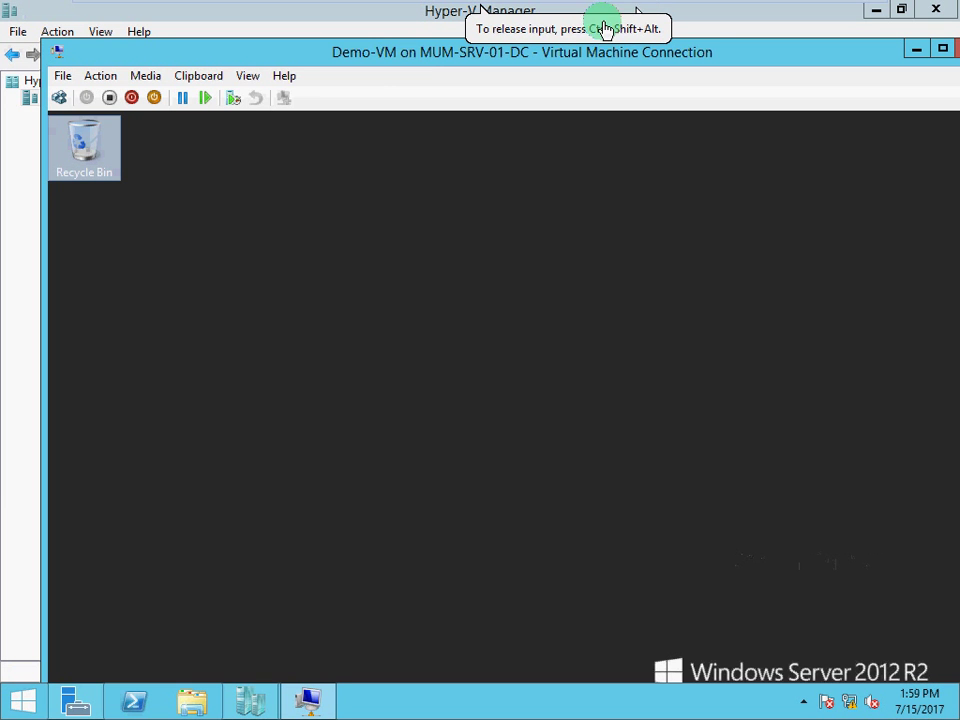
Take a checkpoint of Demo-VM from its connection window and name it first-Day.
click(232, 100)
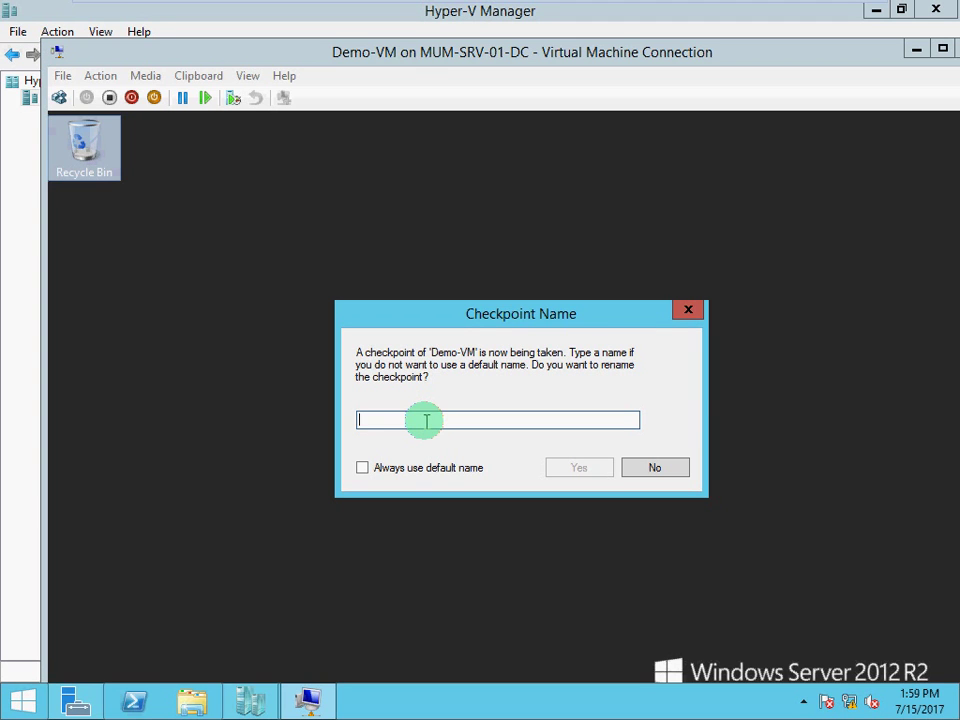
text(first0)
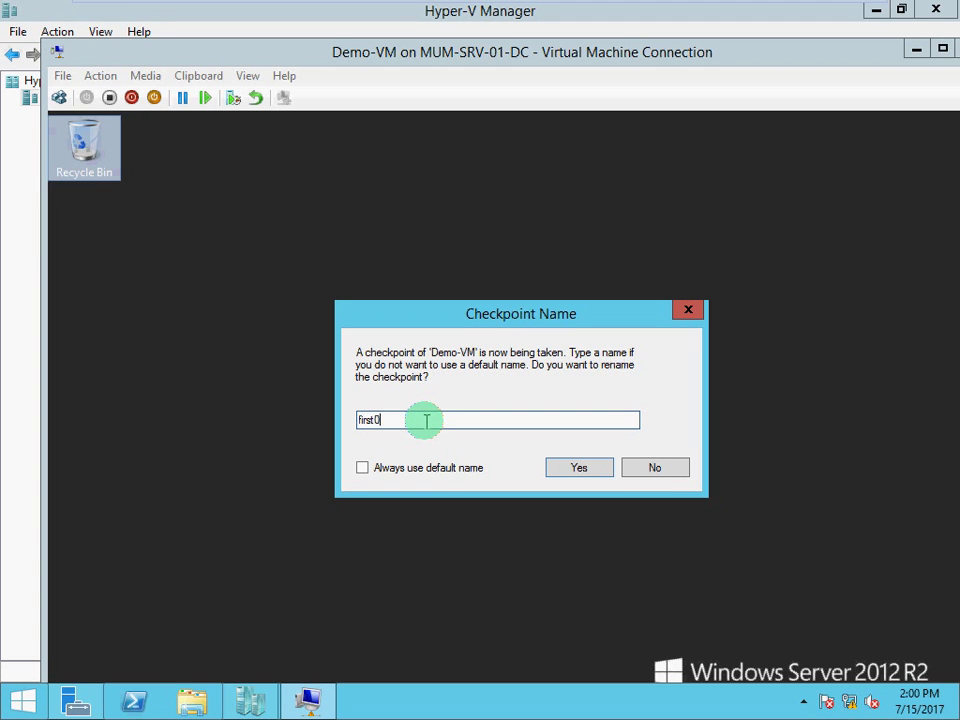
key(BackSpace)
text(-Day)
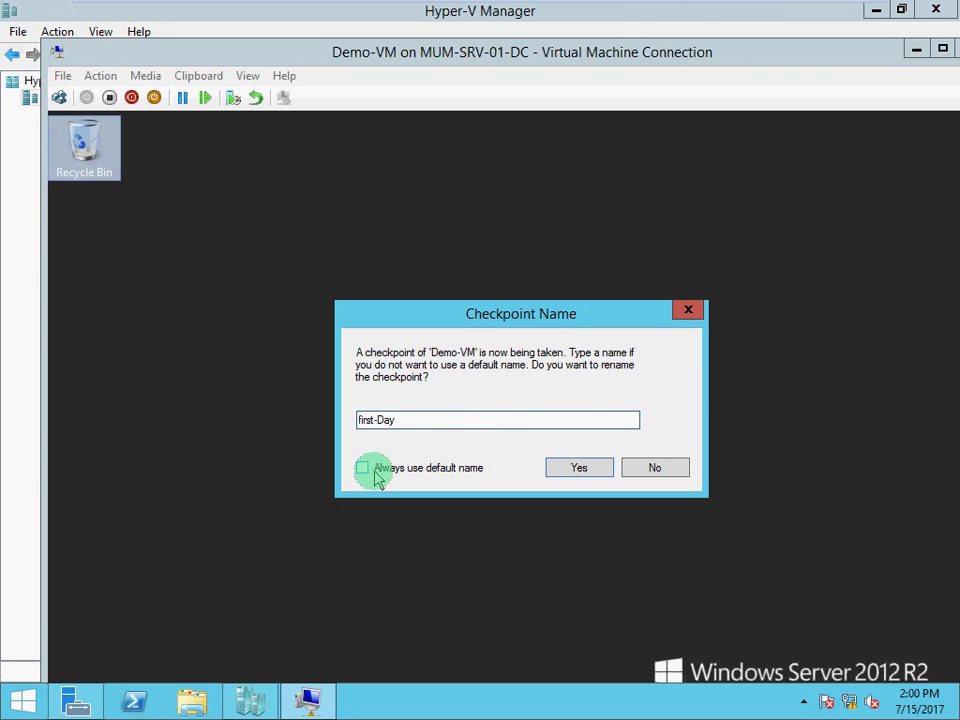
click(575, 468)
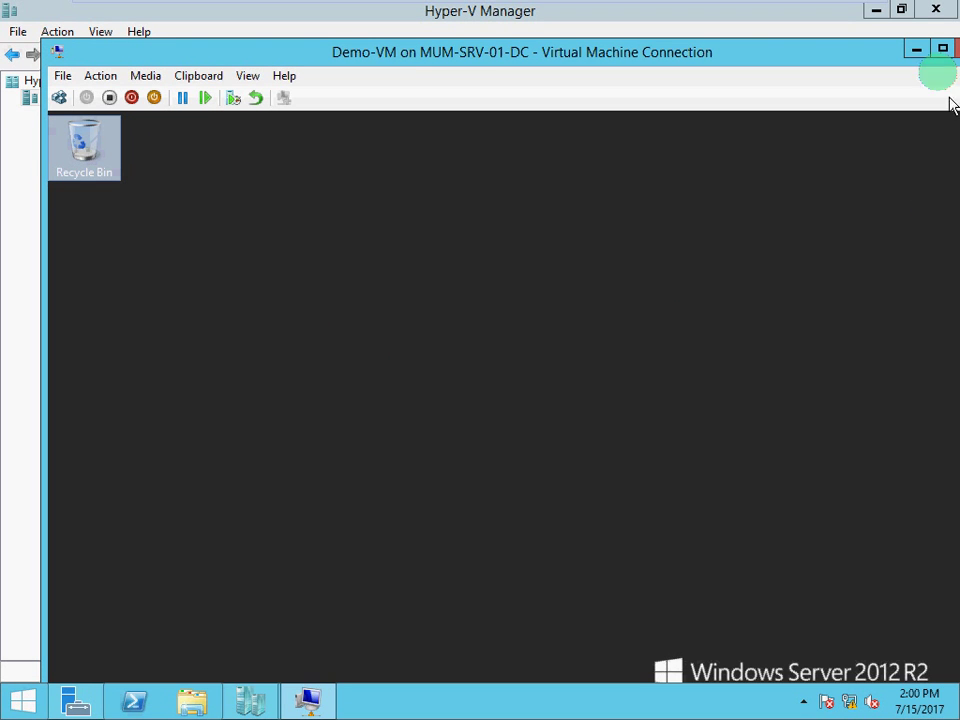
Minimize the Demo-VM session and view the summary of the first-Day checkpoint in Hyper-V Manager.
click(918, 49)
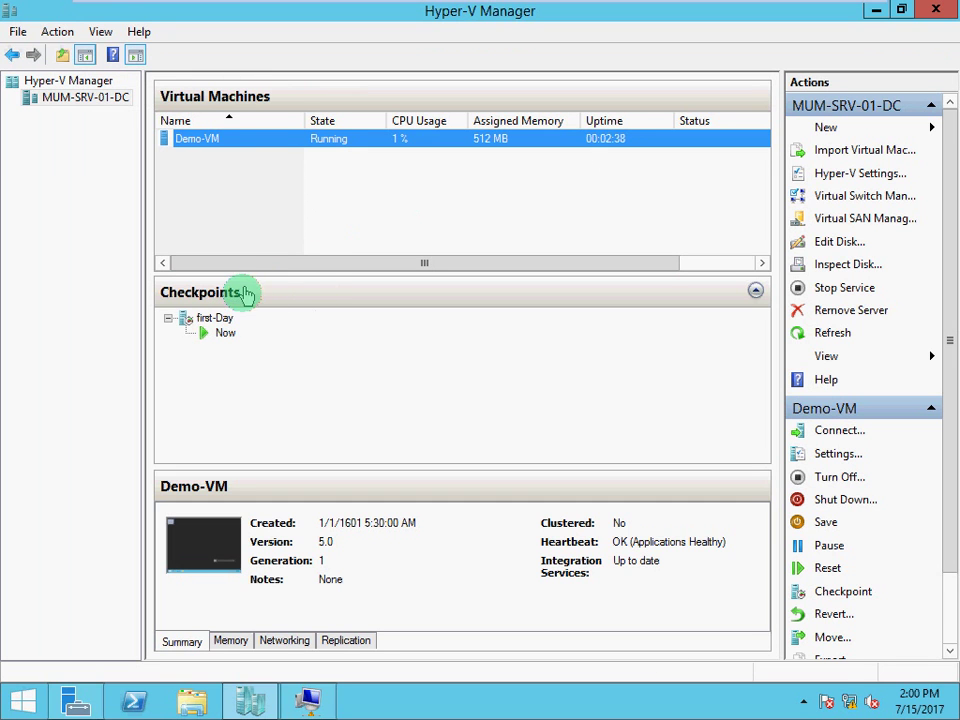
click(222, 338)
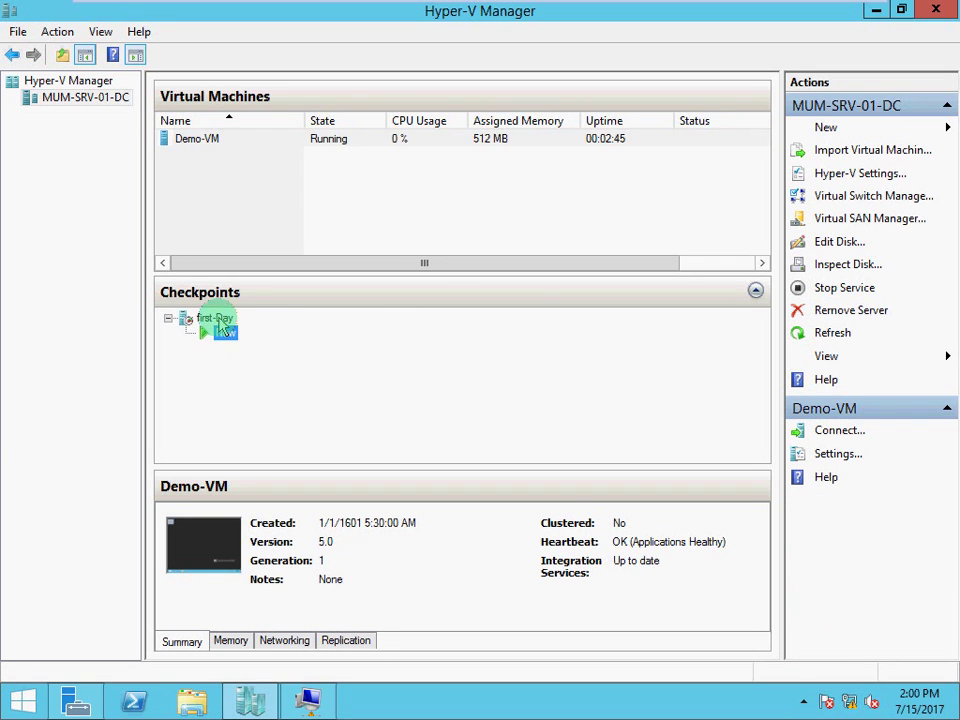
click(218, 321)
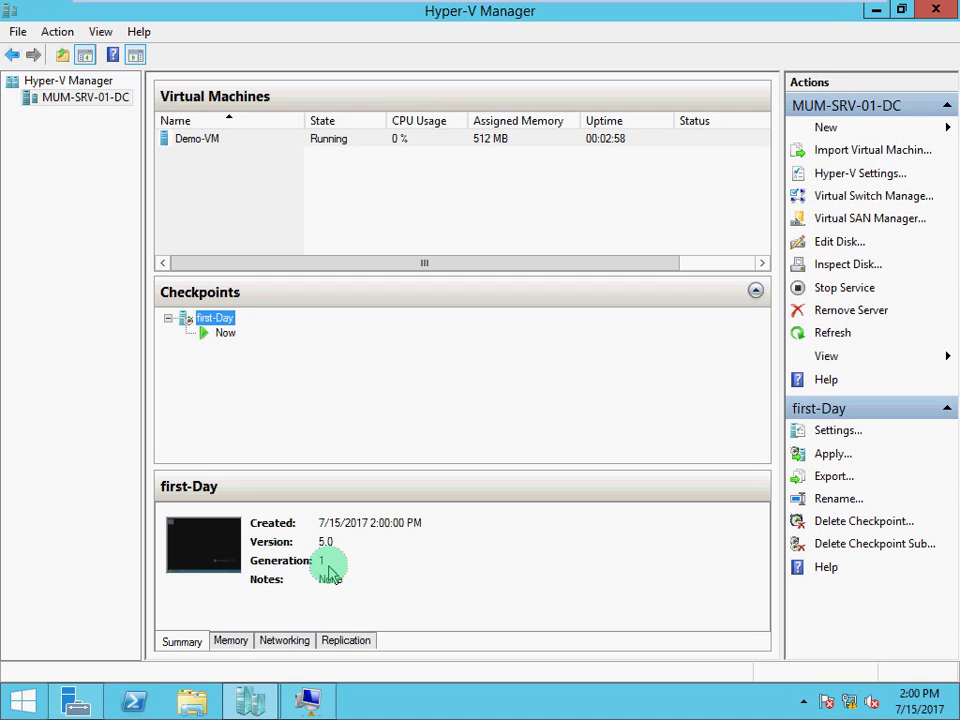
View the memory, networking, replication and summary details of the first-Day checkpoint, and the summary of its Now entry.
click(230, 645)
click(270, 648)
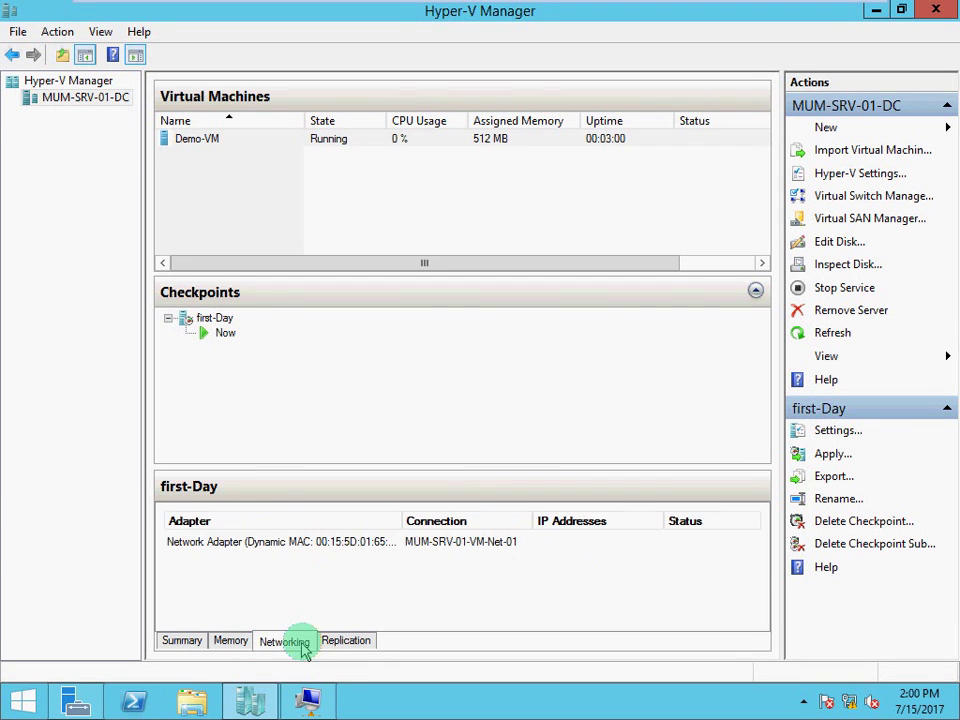
click(350, 641)
click(184, 641)
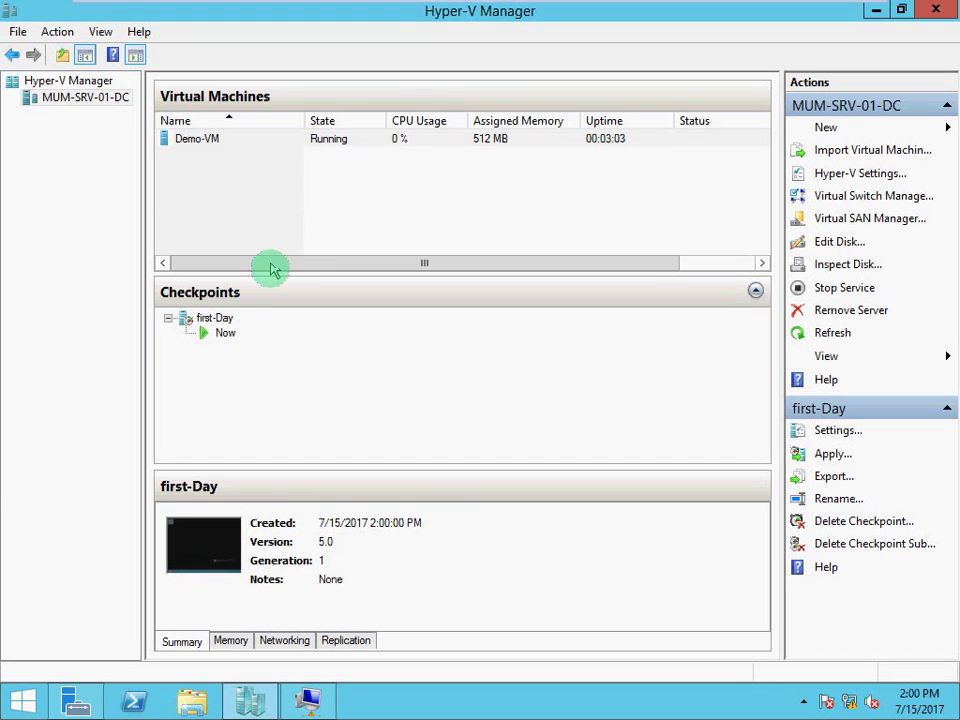
click(224, 334)
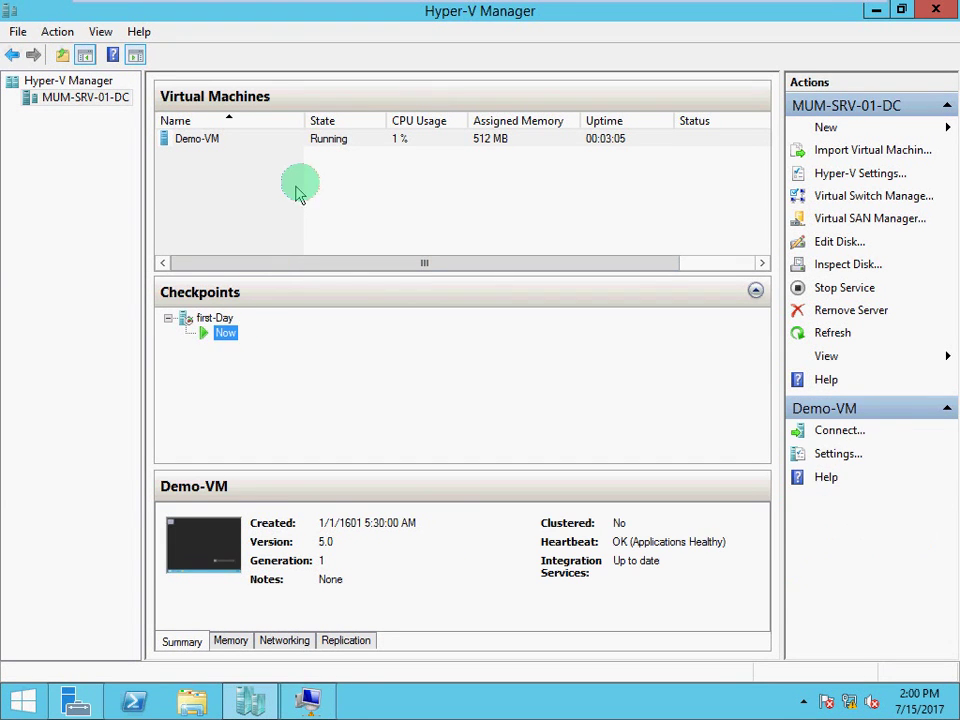
Connect to Demo-VM and switch its session to Full Screen Mode.
right_click(318, 138)
click(336, 145)
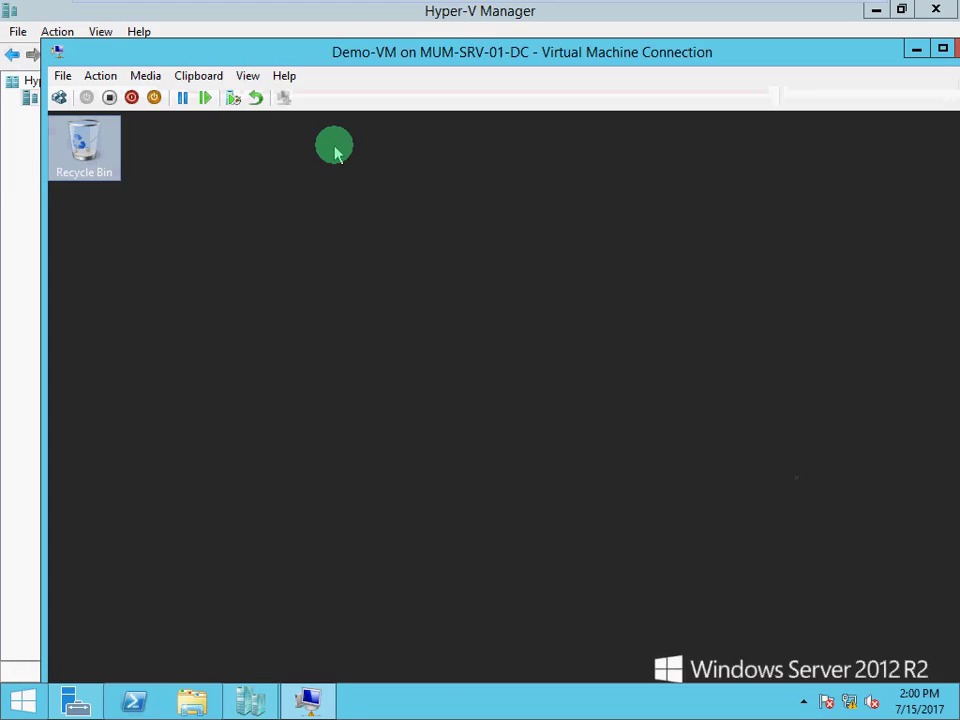
click(249, 76)
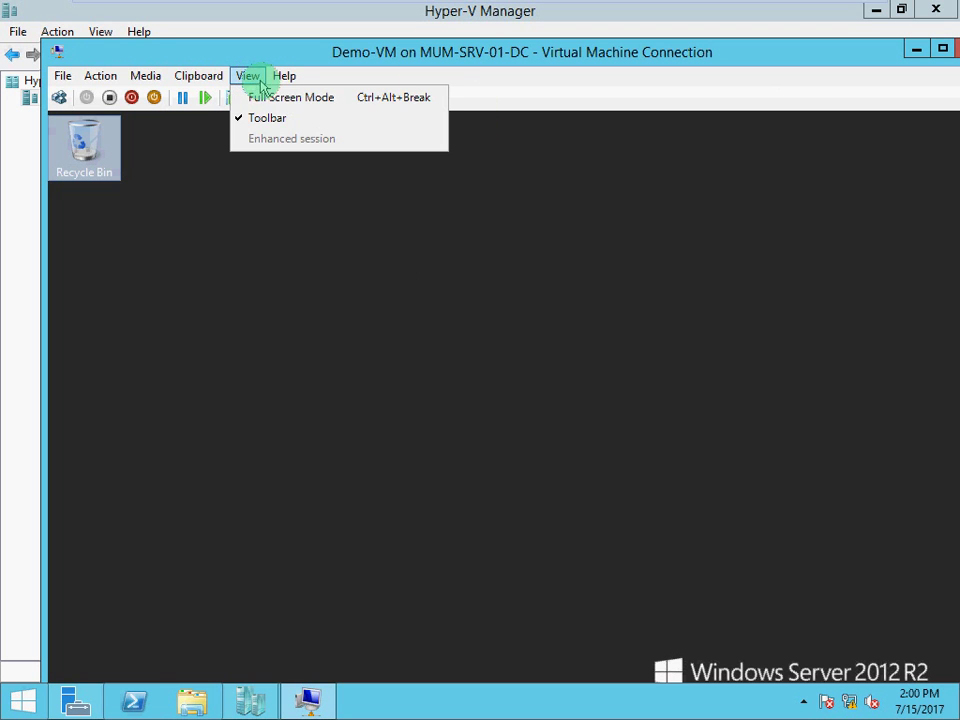
click(268, 96)
right_click(351, 229)
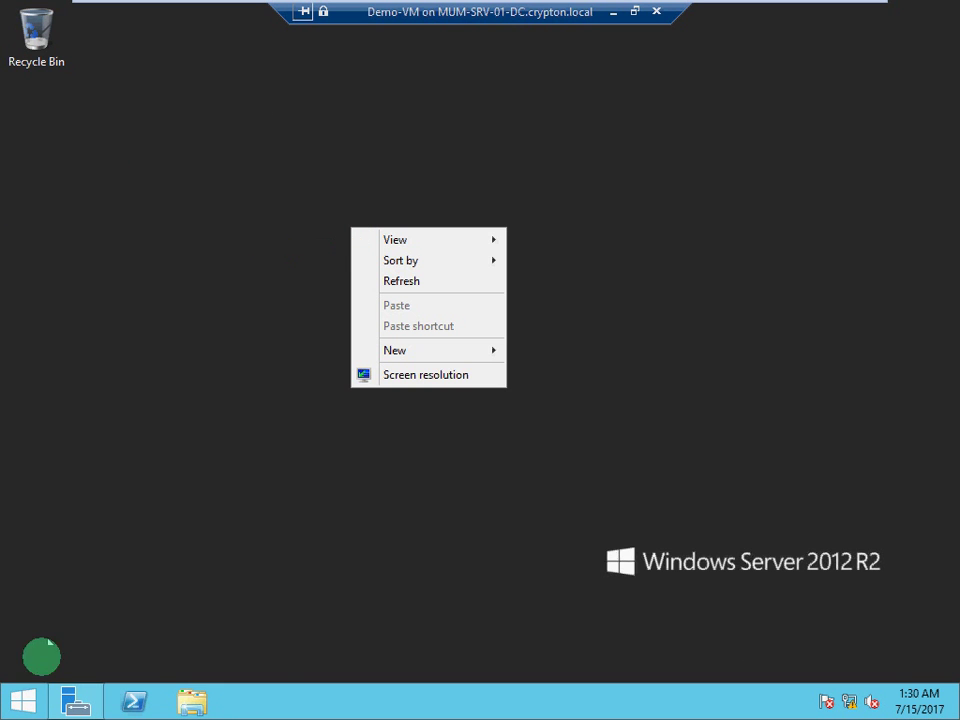
right_click(187, 705)
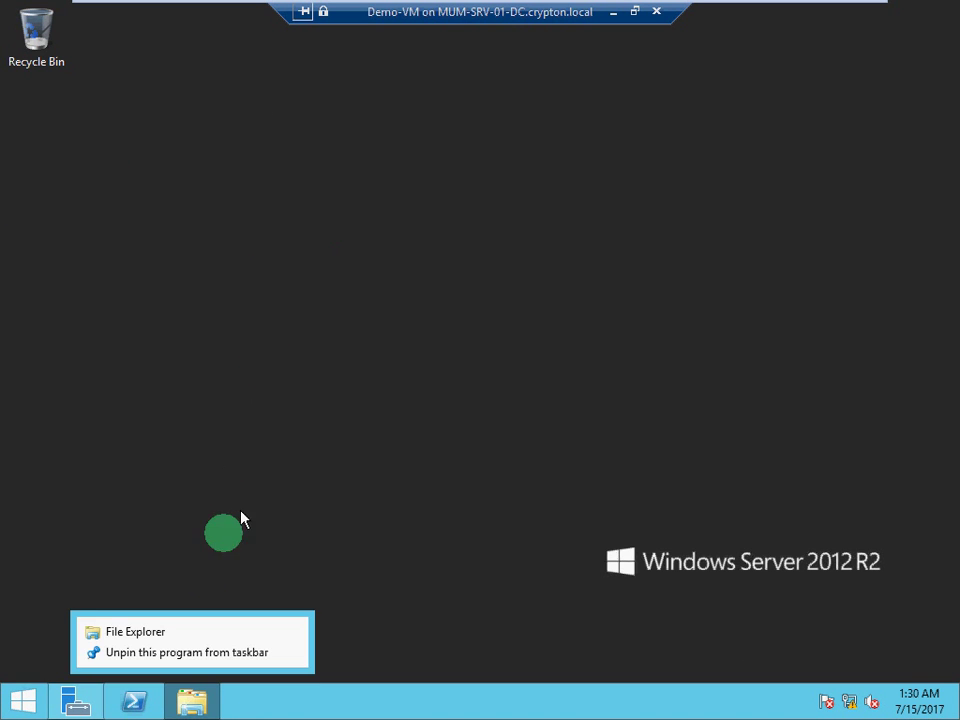
Pin Computer Management and iSCSI Initiator to the taskbar inside Demo-VM and return to its desktop.
click(30, 704)
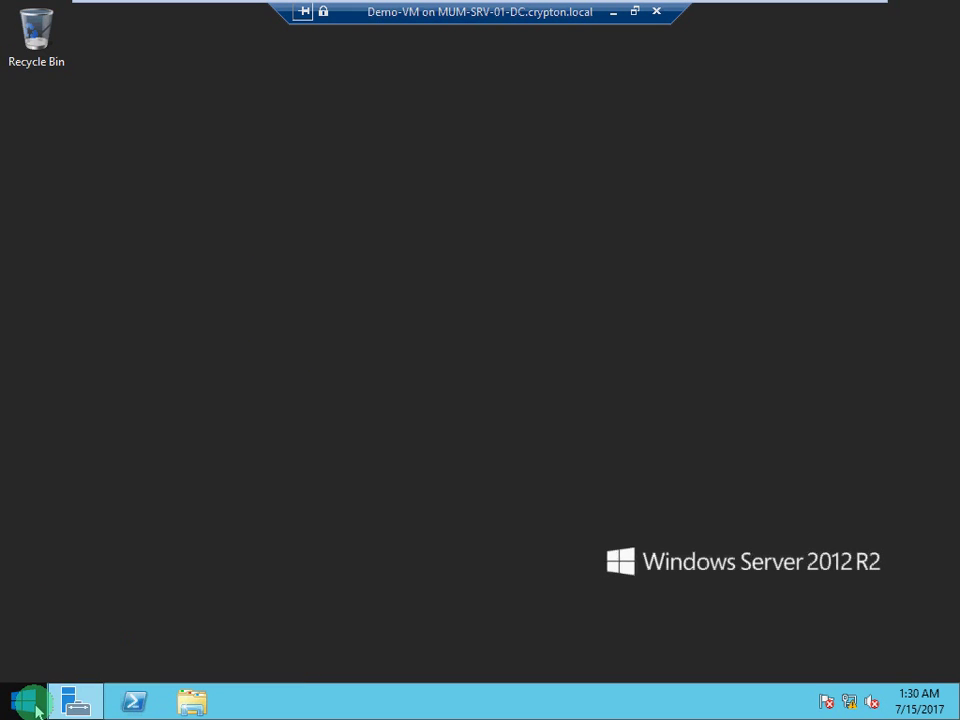
click(30, 704)
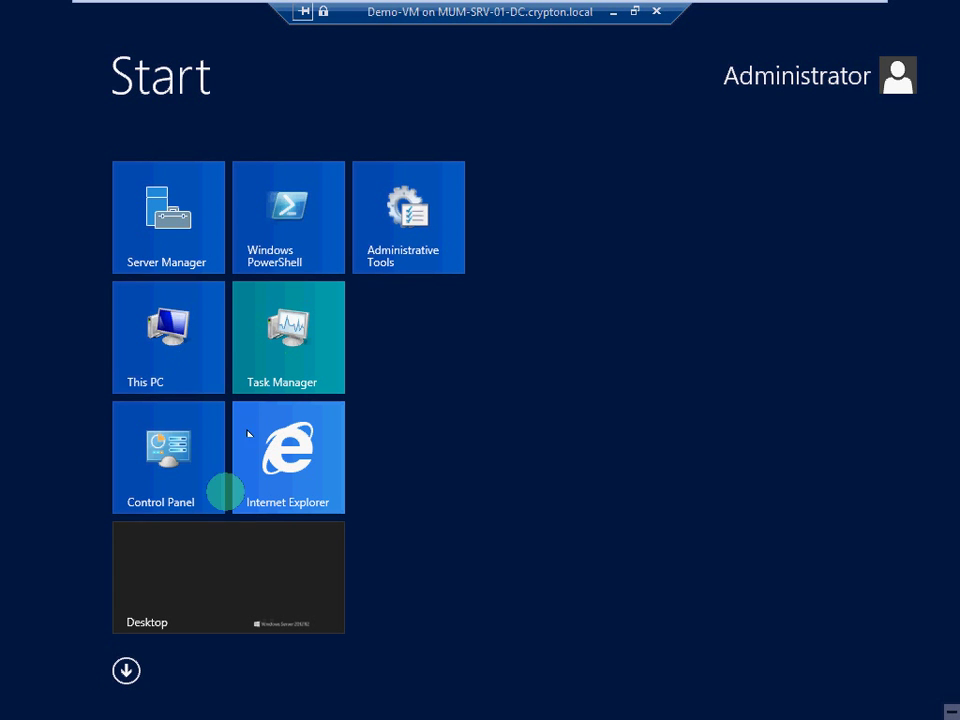
click(127, 671)
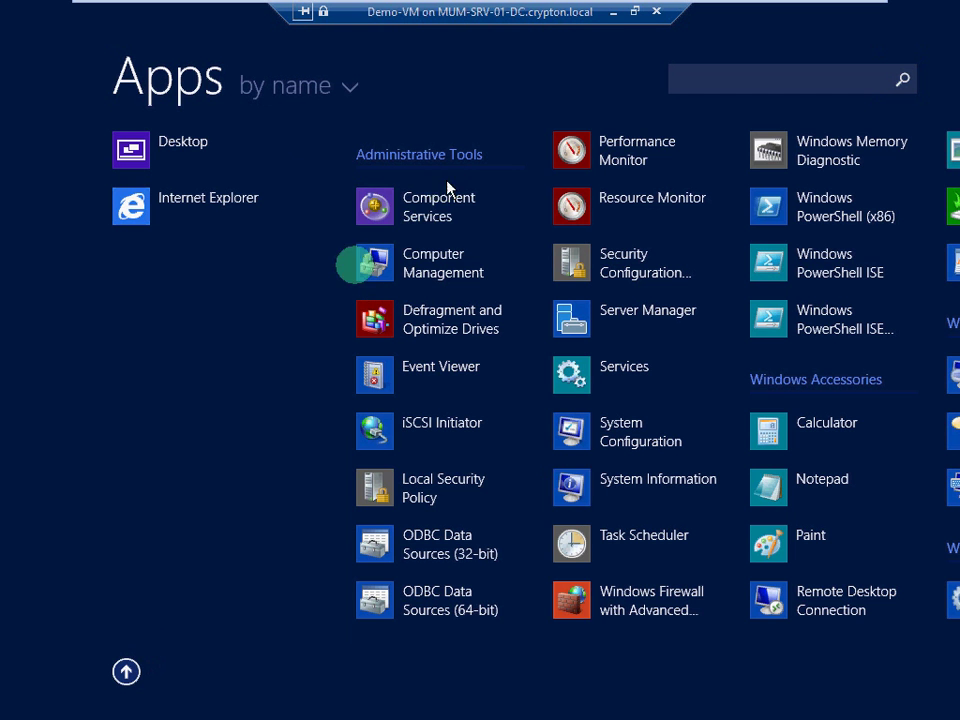
right_click(416, 257)
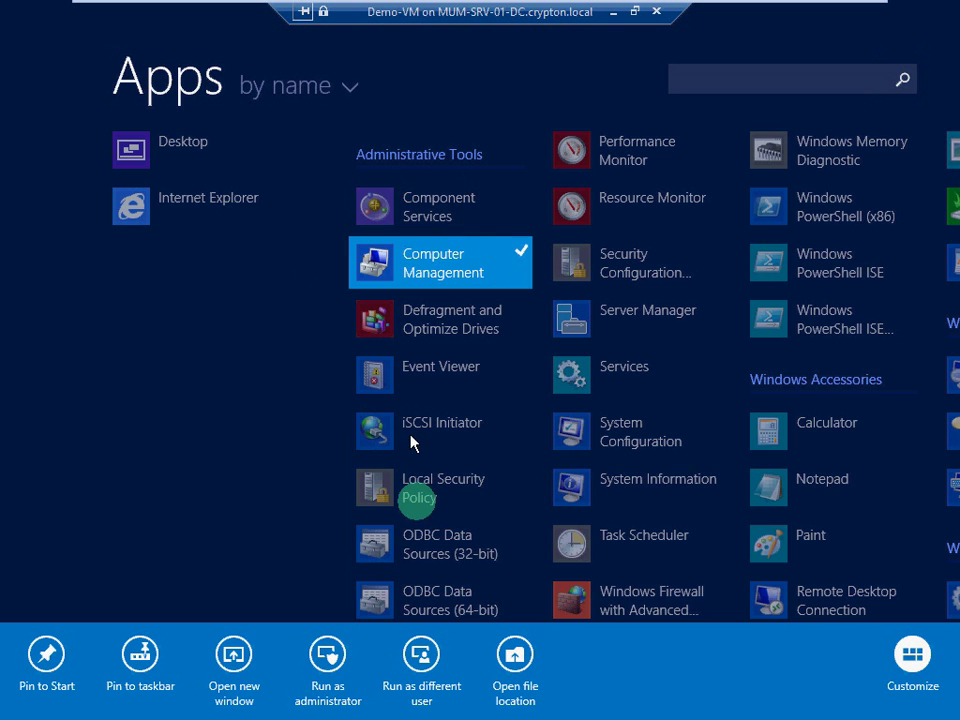
click(140, 652)
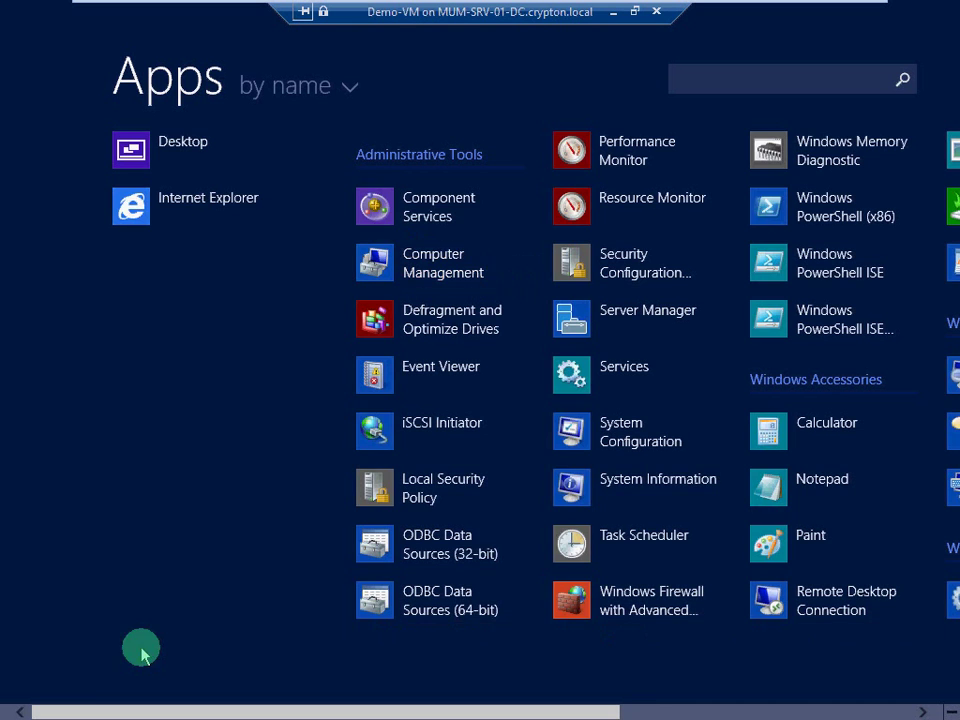
right_click(429, 445)
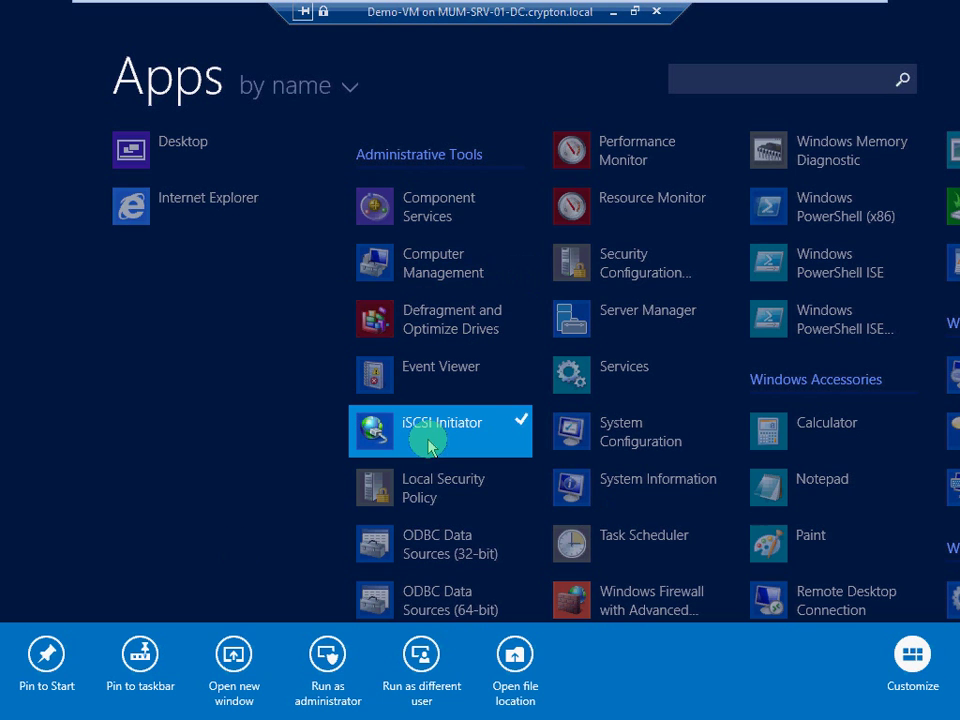
click(138, 652)
click(126, 671)
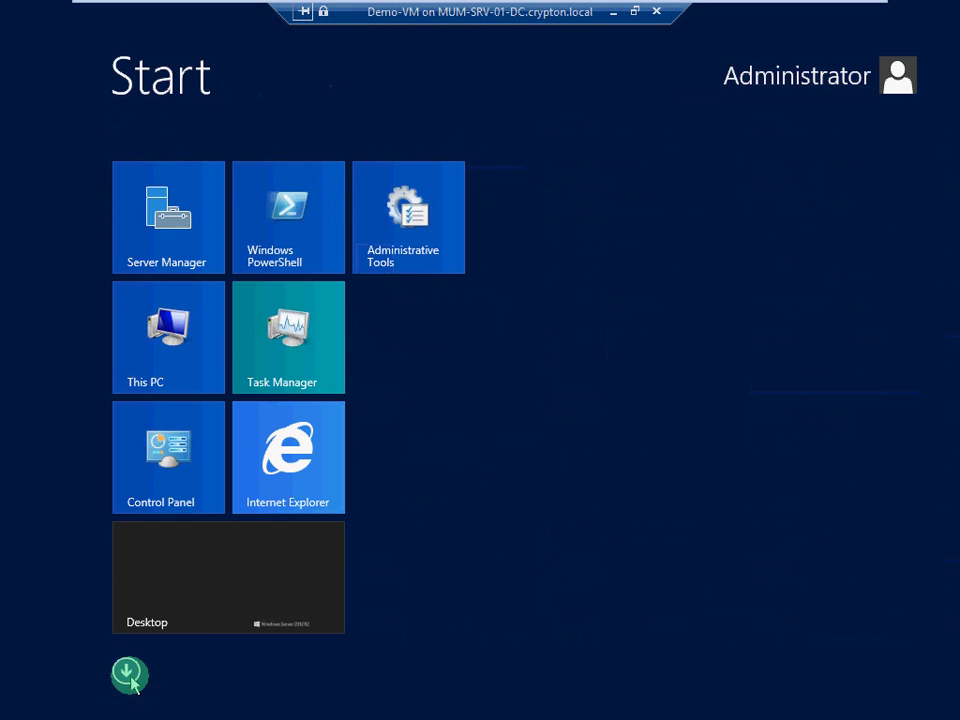
click(207, 620)
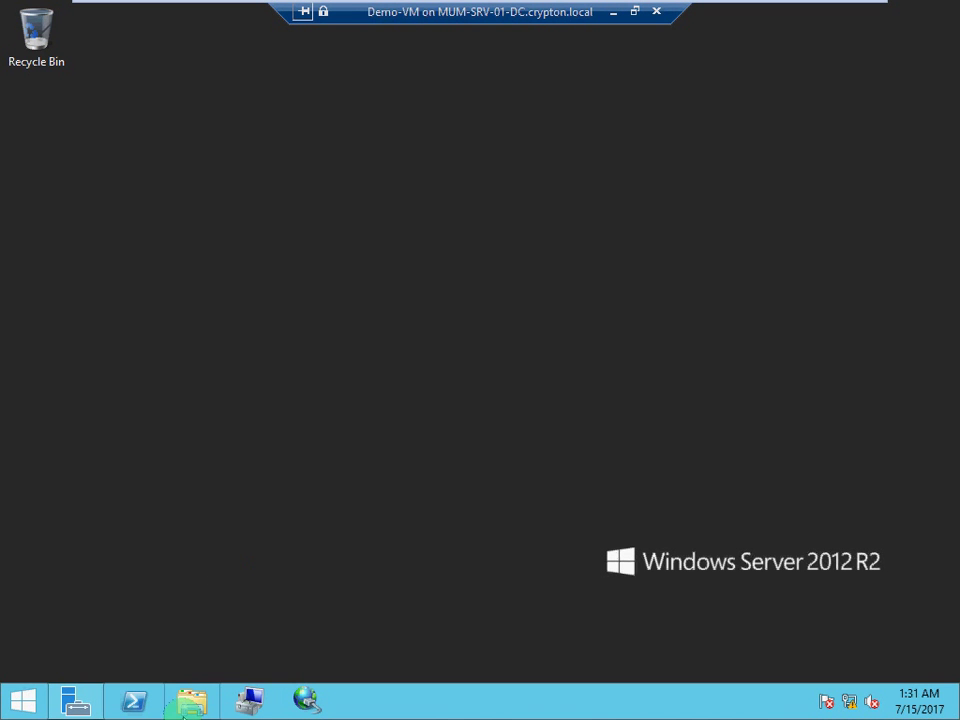
Copy the boot folder from DVD Drive (D:) to Demo-VM's desktop, close the File Explorer windows and move the folder to the upper middle of the desktop.
click(188, 702)
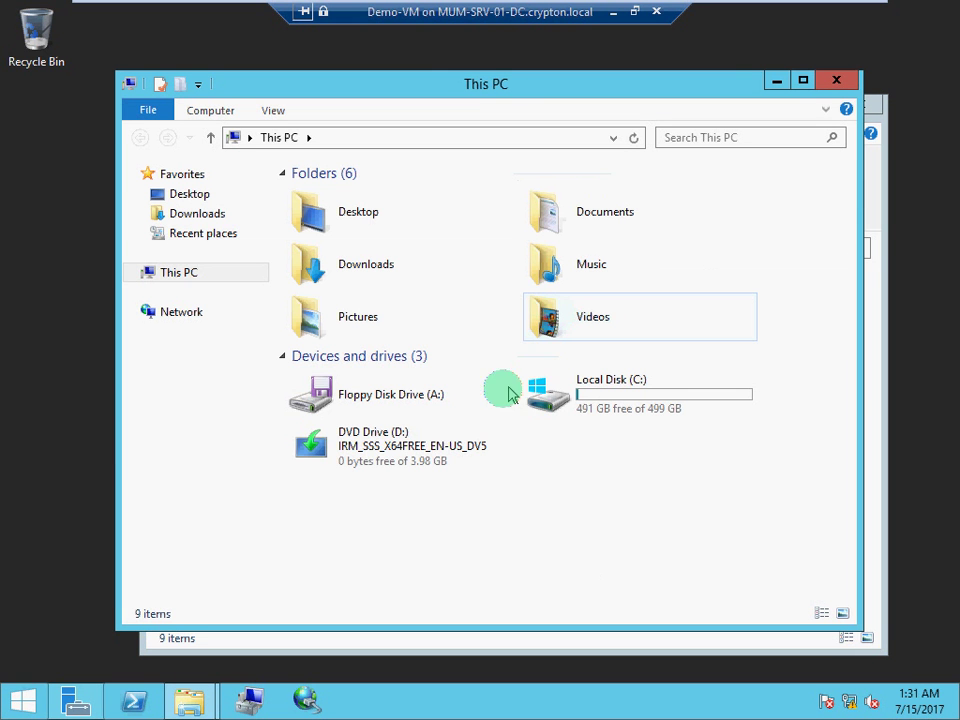
right_click(446, 446)
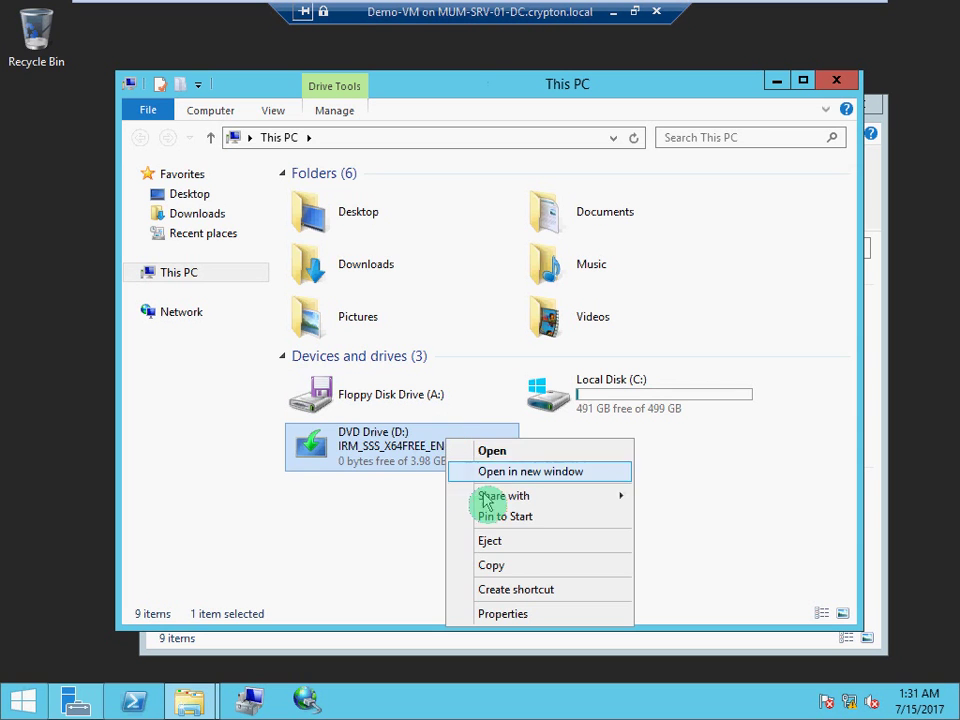
click(504, 453)
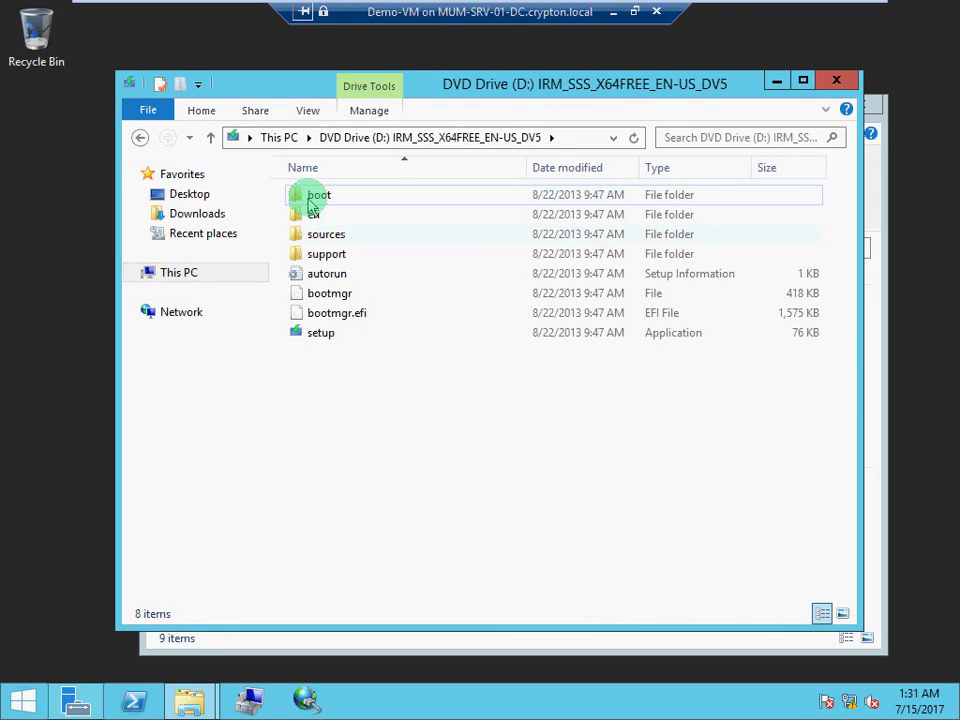
click(311, 197)
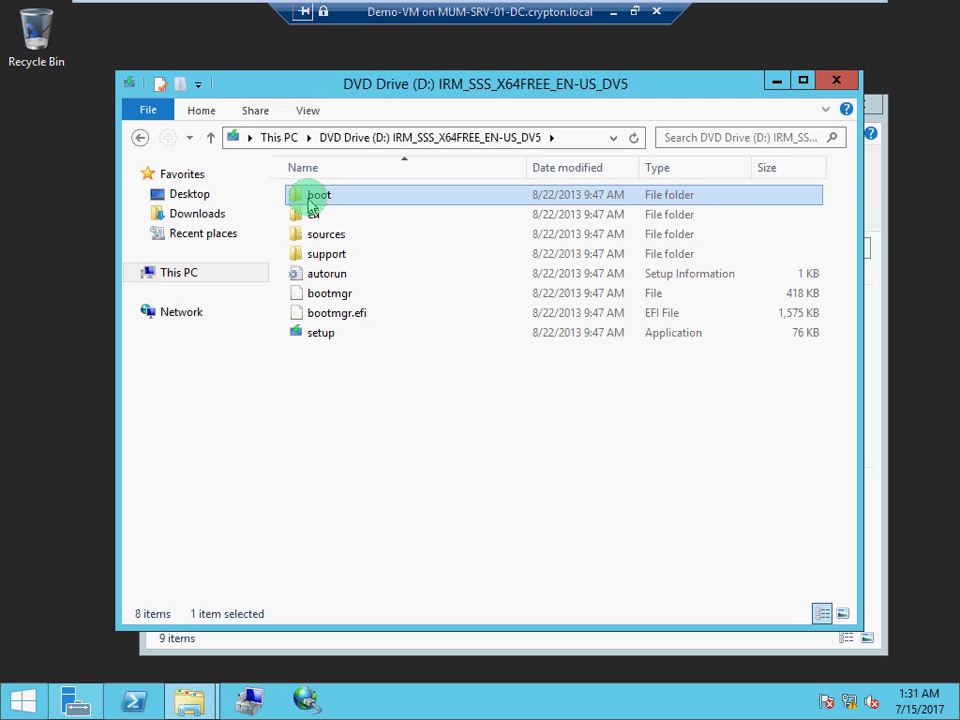
click(88, 258)
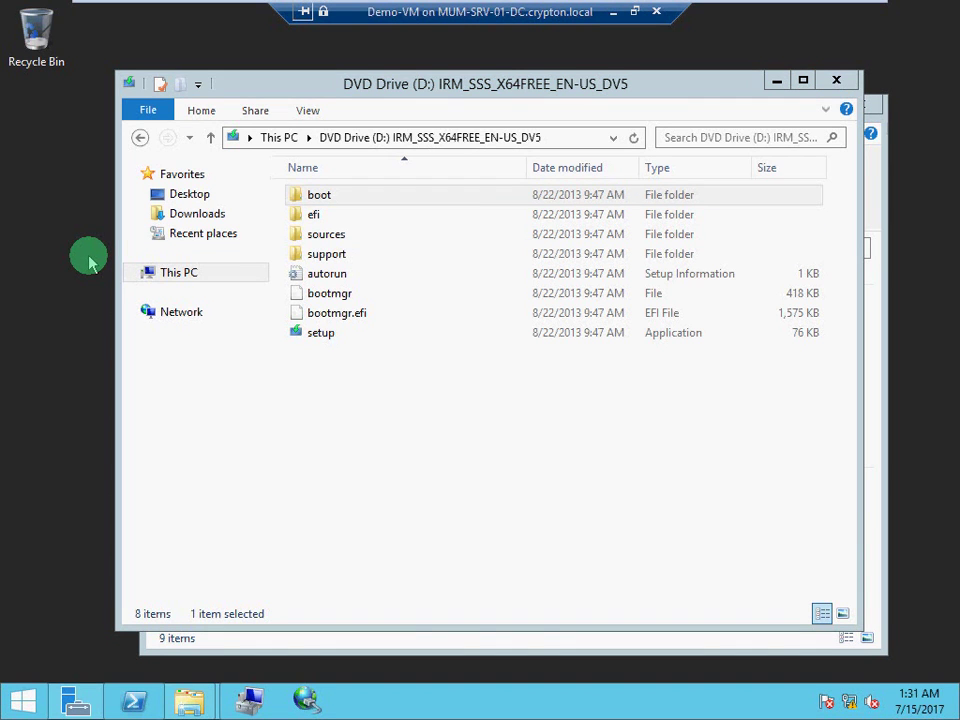
key(ctrl+v)
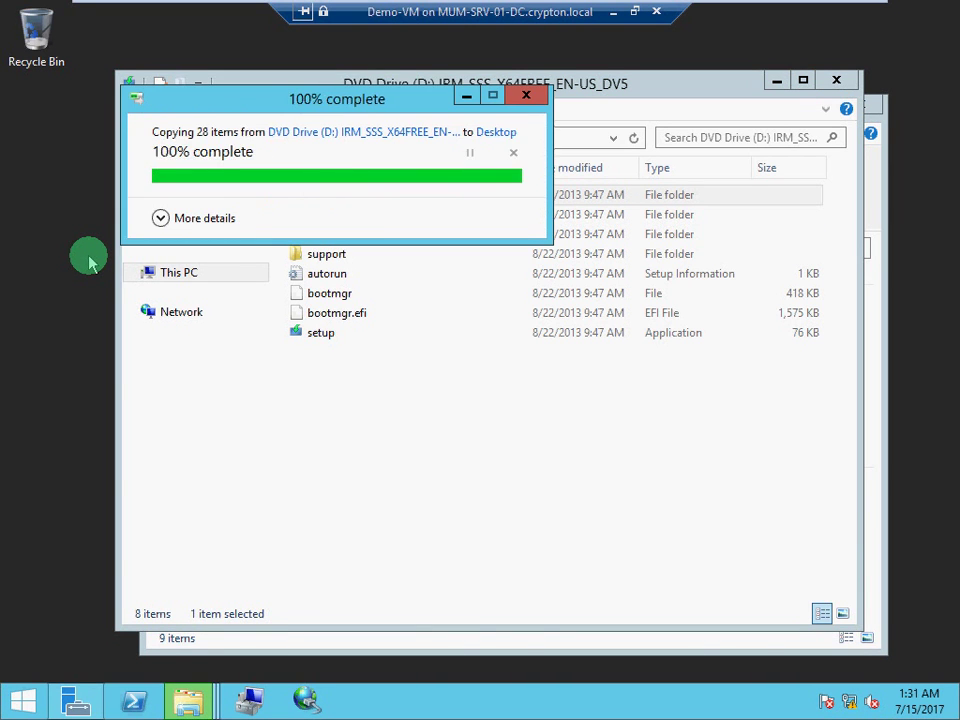
click(837, 80)
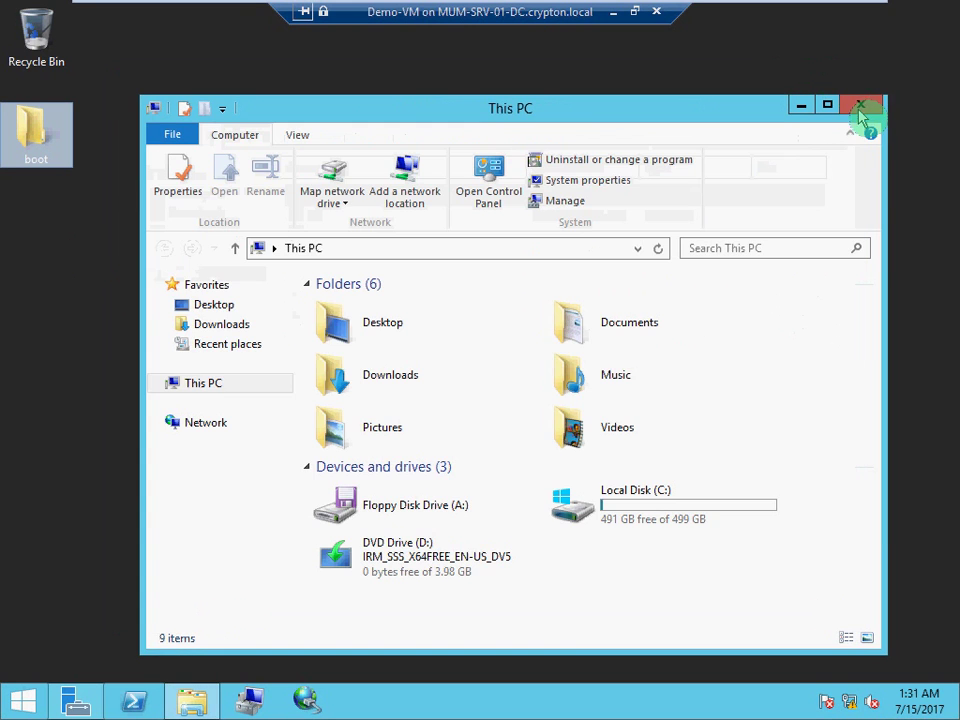
click(870, 102)
click(126, 168)
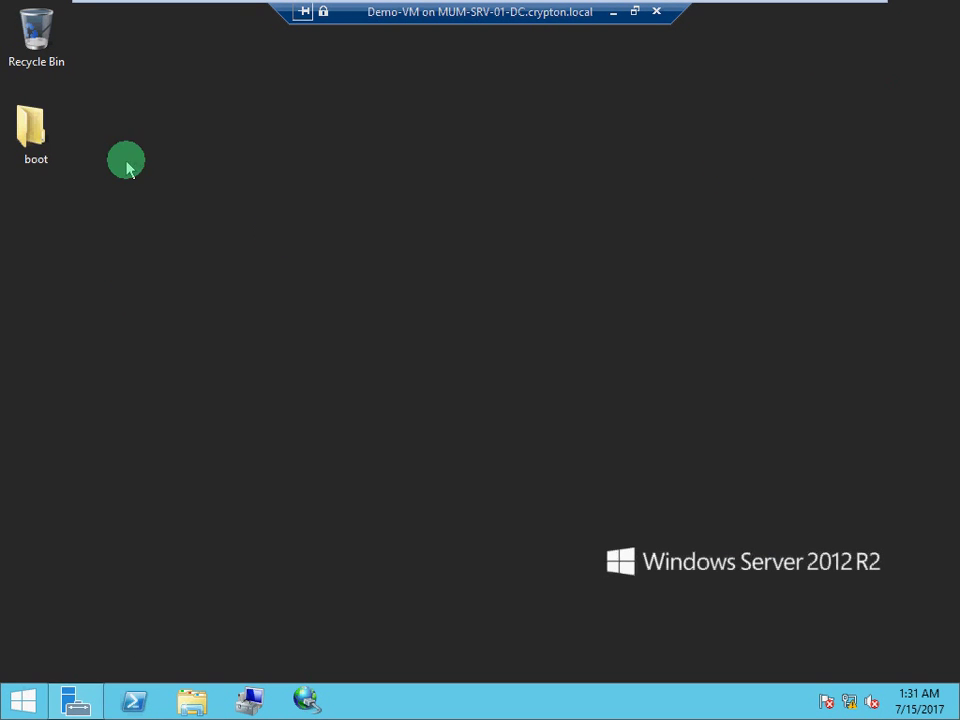
drag(495, 198, 495, 198)
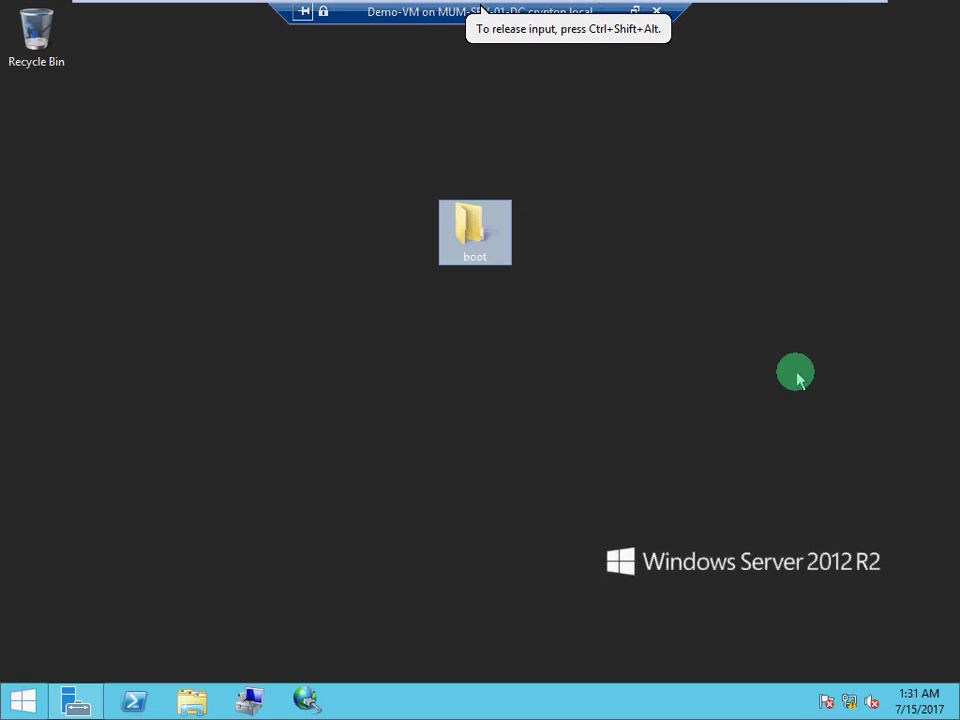
Minimize the full-screen session and apply the first-Day checkpoint to Demo-VM without creating another checkpoint.
click(613, 12)
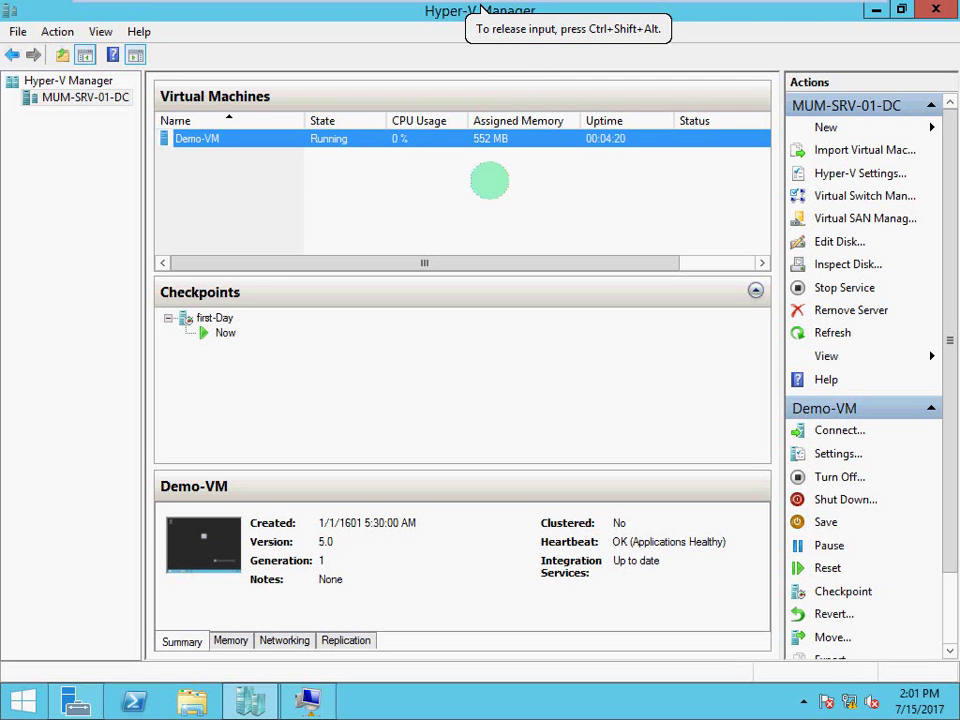
click(214, 319)
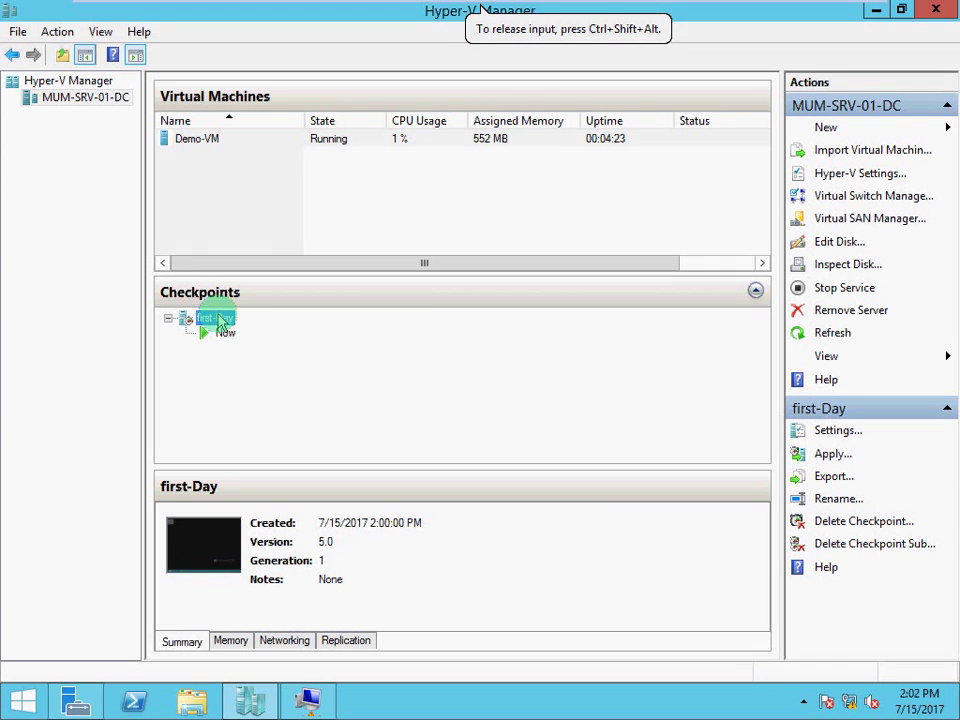
right_click(219, 321)
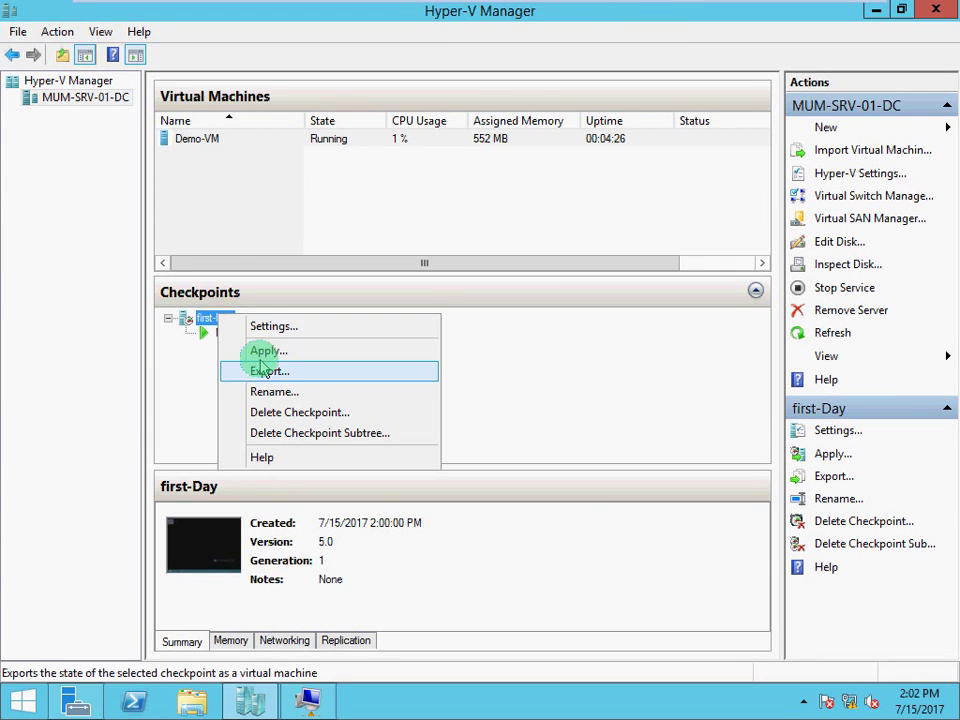
click(260, 351)
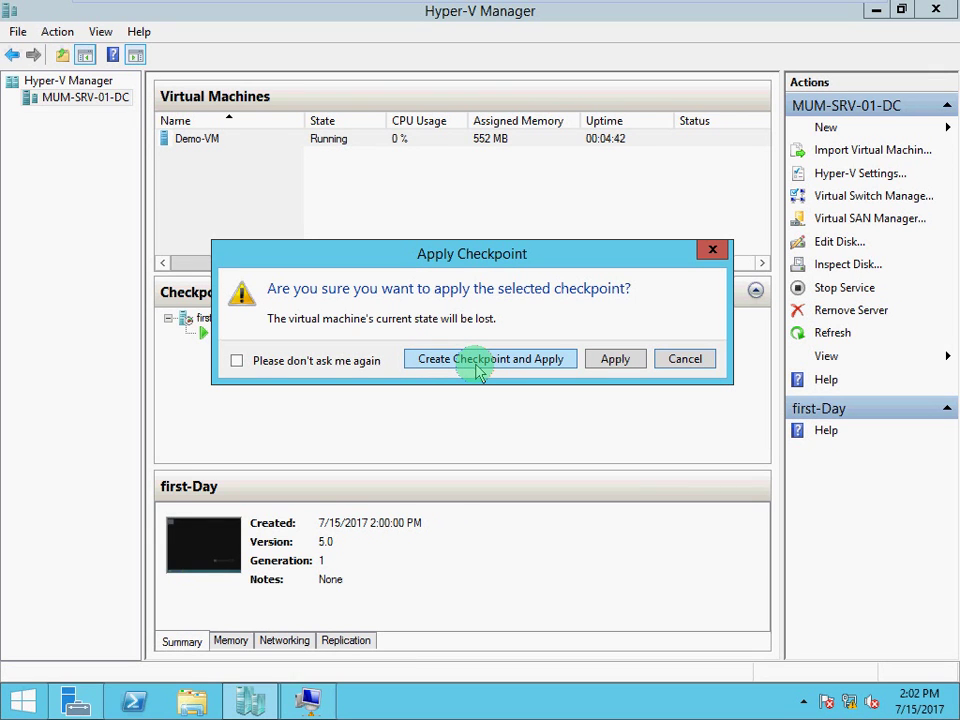
click(618, 366)
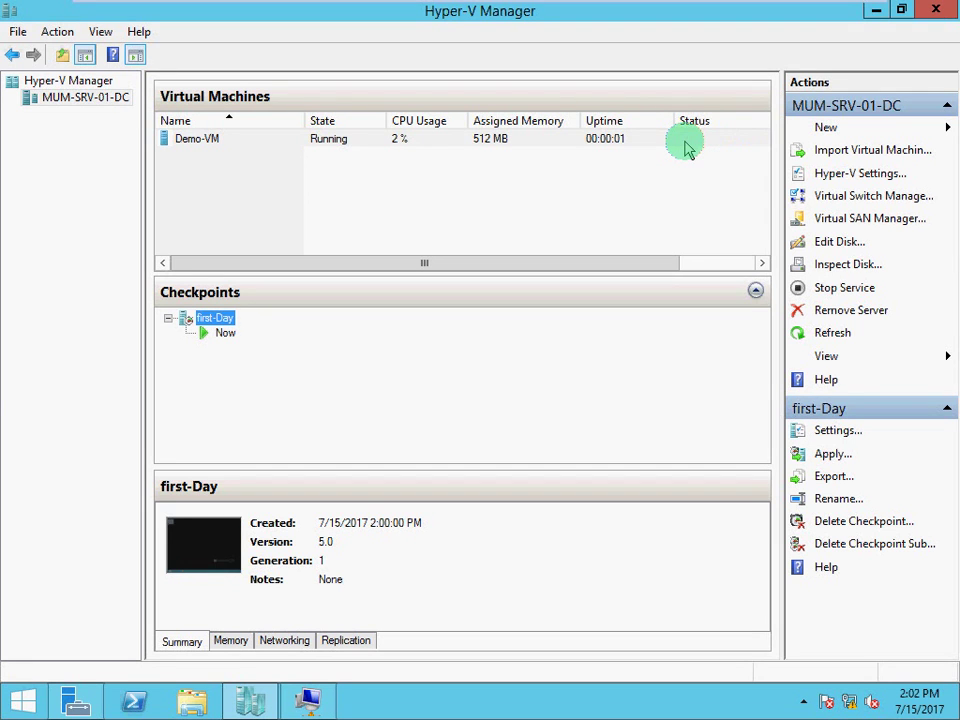
Reconnect to Demo-VM, maximize its connection window to inspect the restored desktop and taskbar, and minimize it again.
right_click(177, 139)
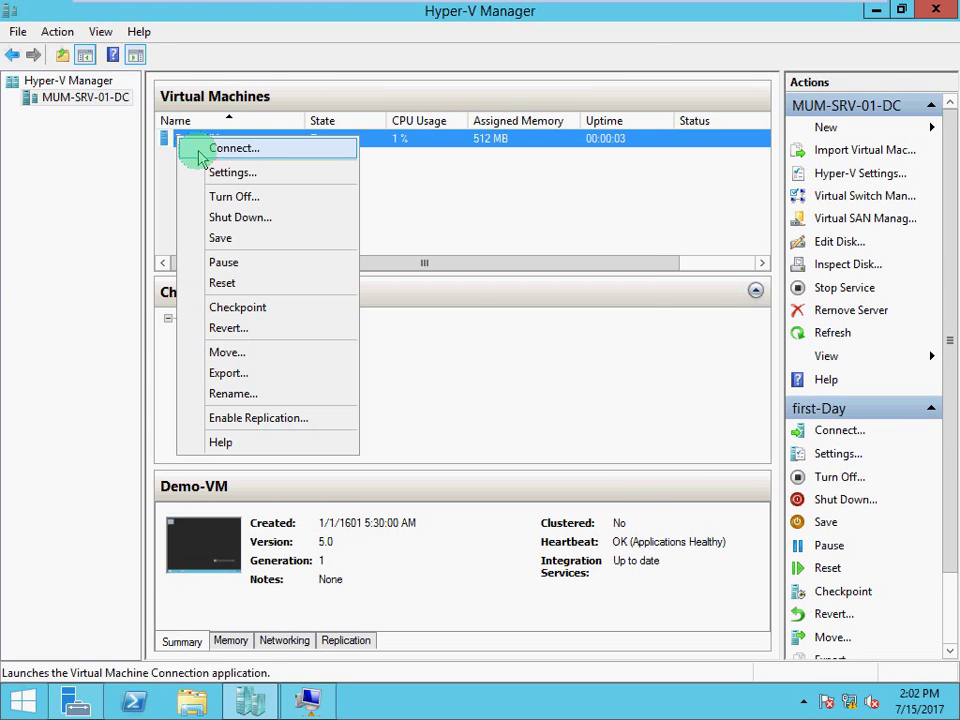
click(200, 155)
click(343, 55)
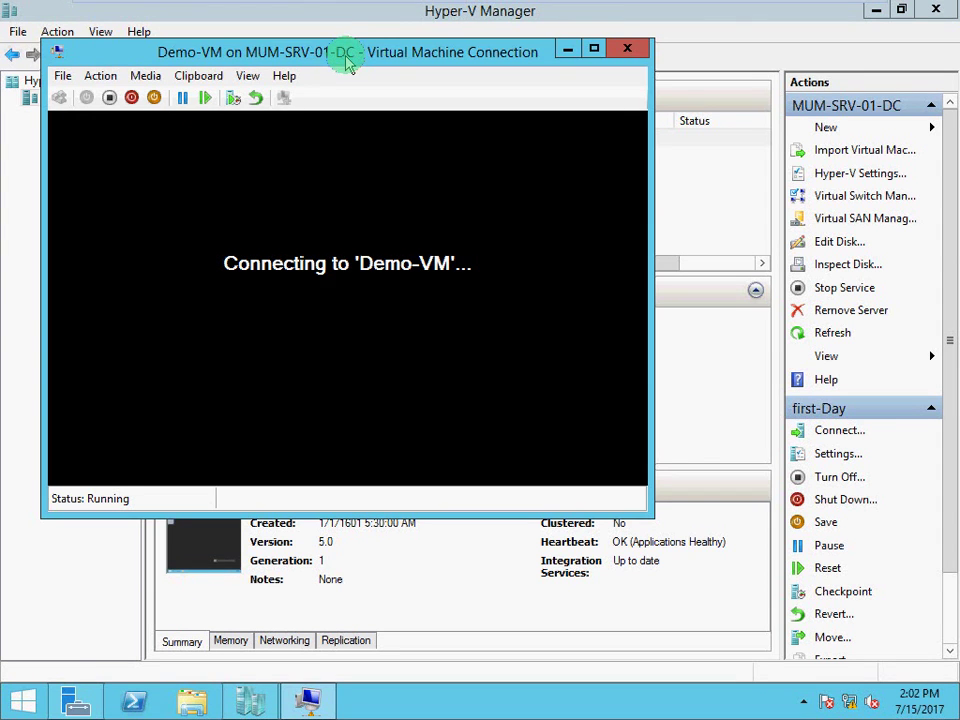
drag(345, 58, 394, 53)
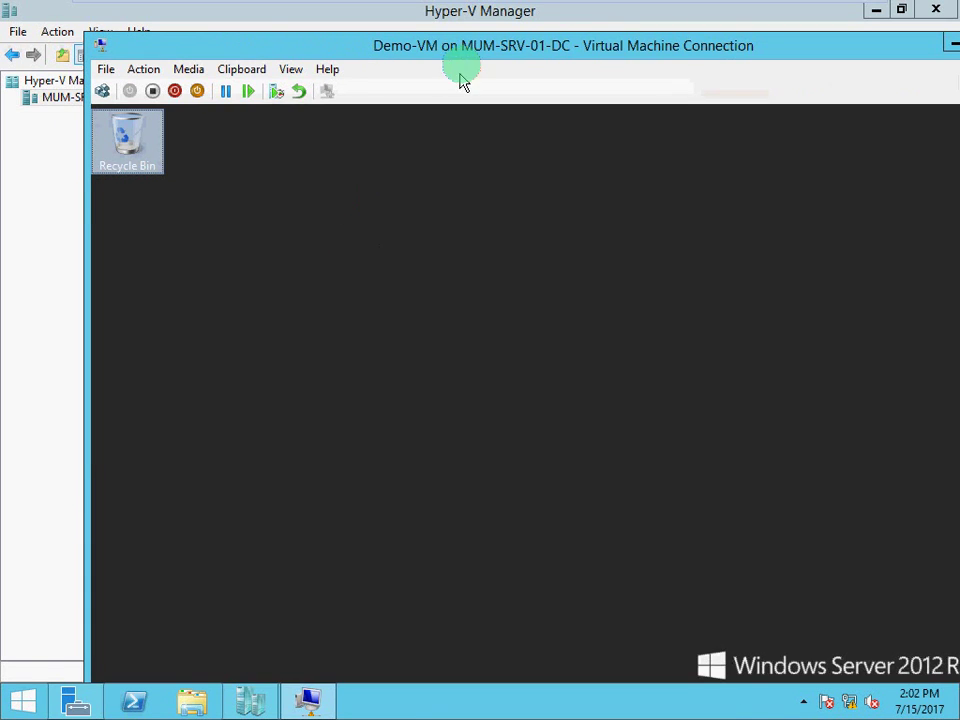
double_click(352, 44)
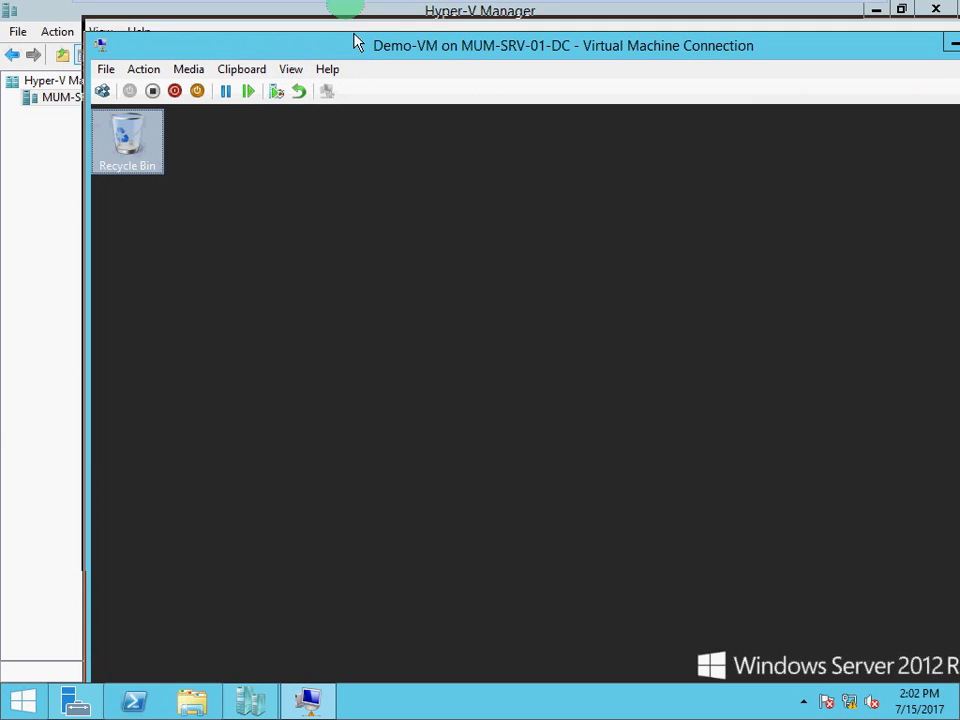
key(ctrl+alt+Pause)
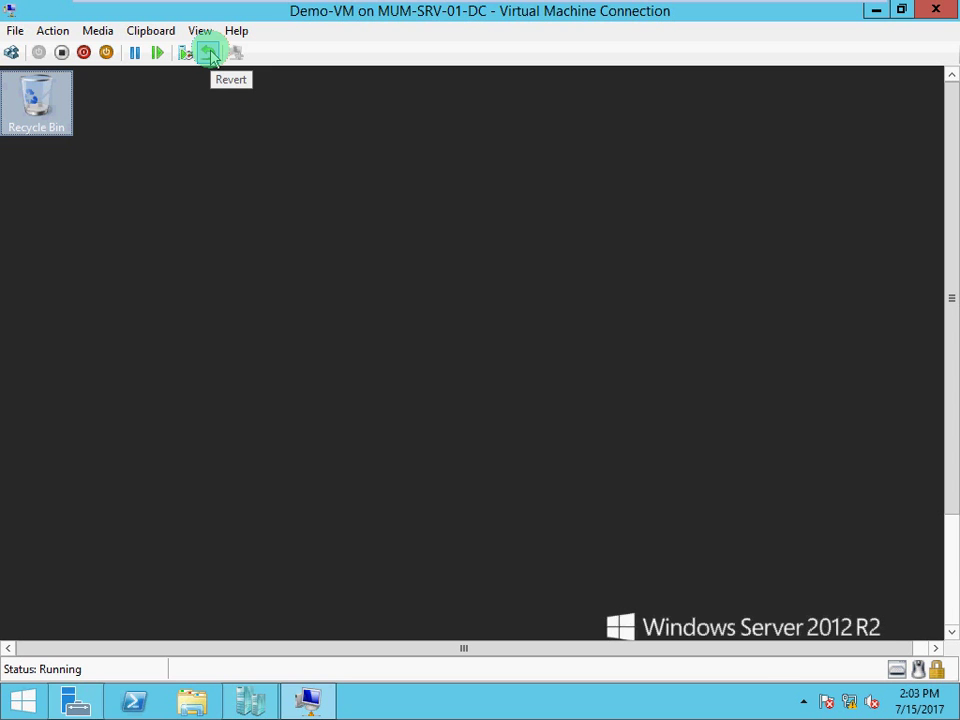
click(875, 10)
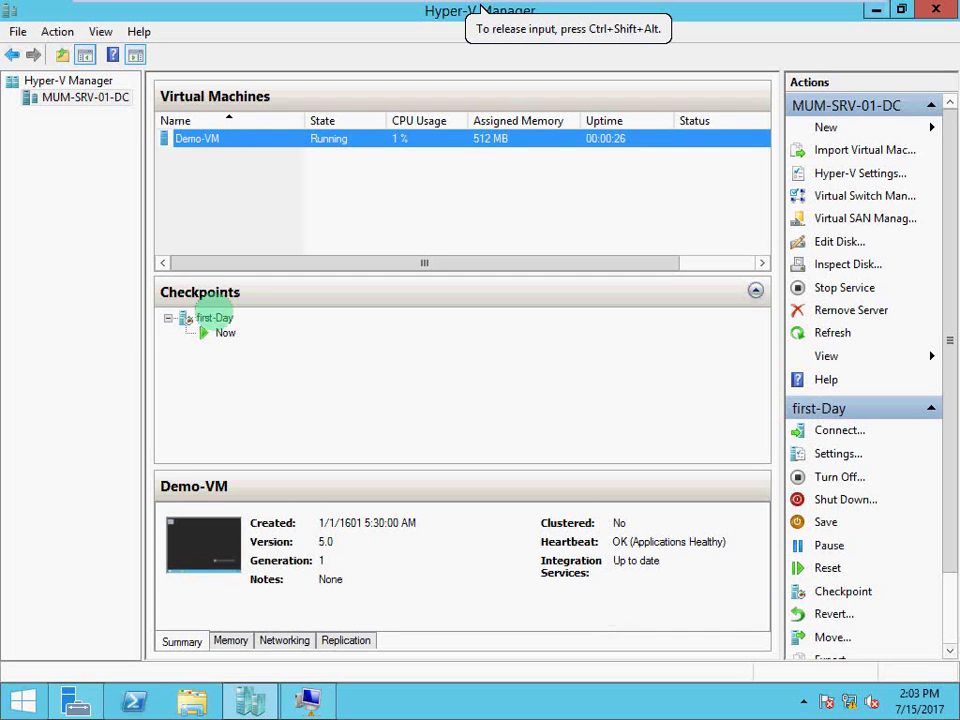
Review the available actions for the first-Day checkpoint and close Demo-VM's connection window.
click(222, 318)
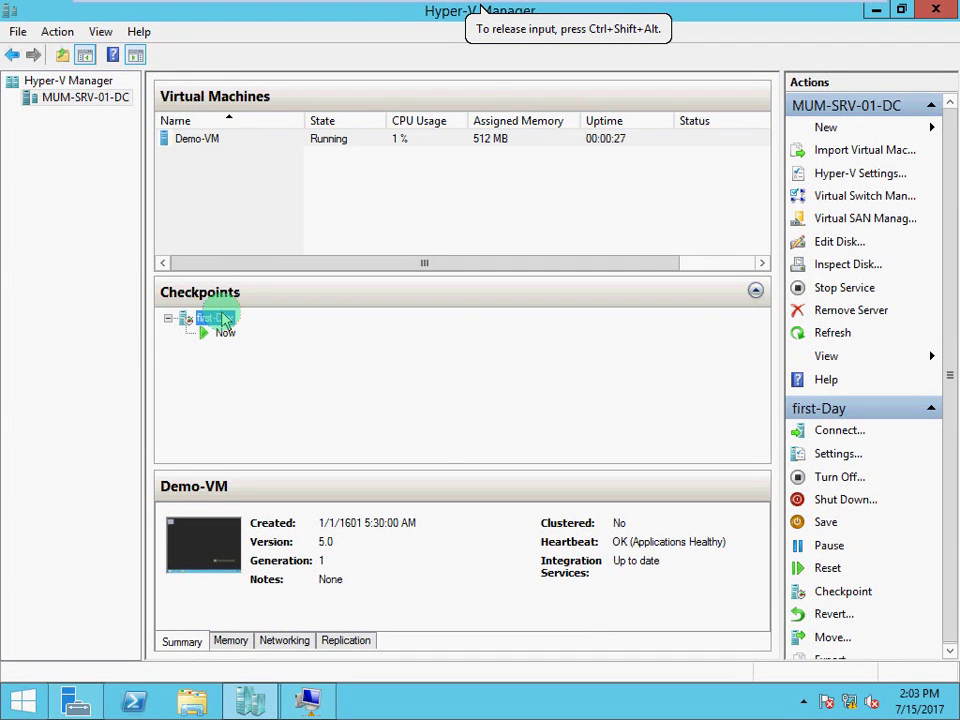
right_click(222, 318)
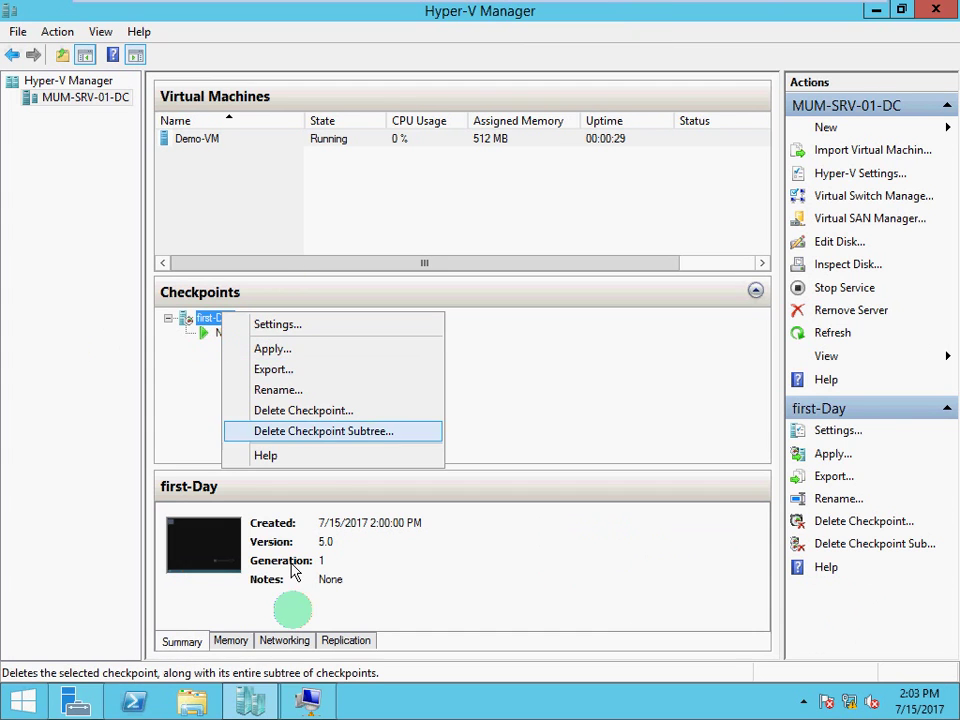
click(307, 700)
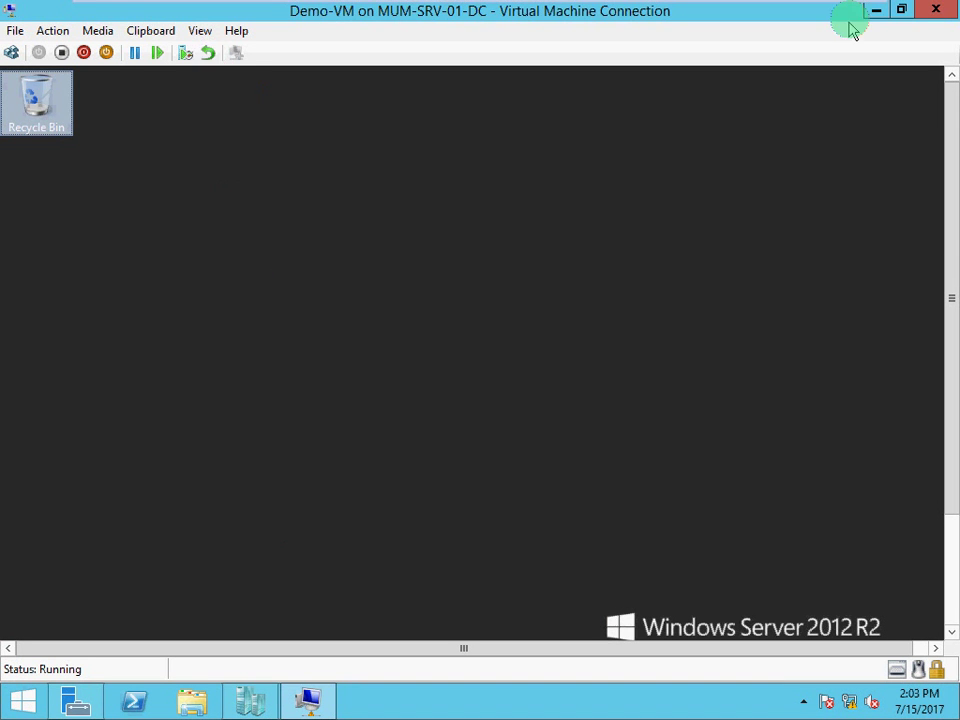
click(935, 12)
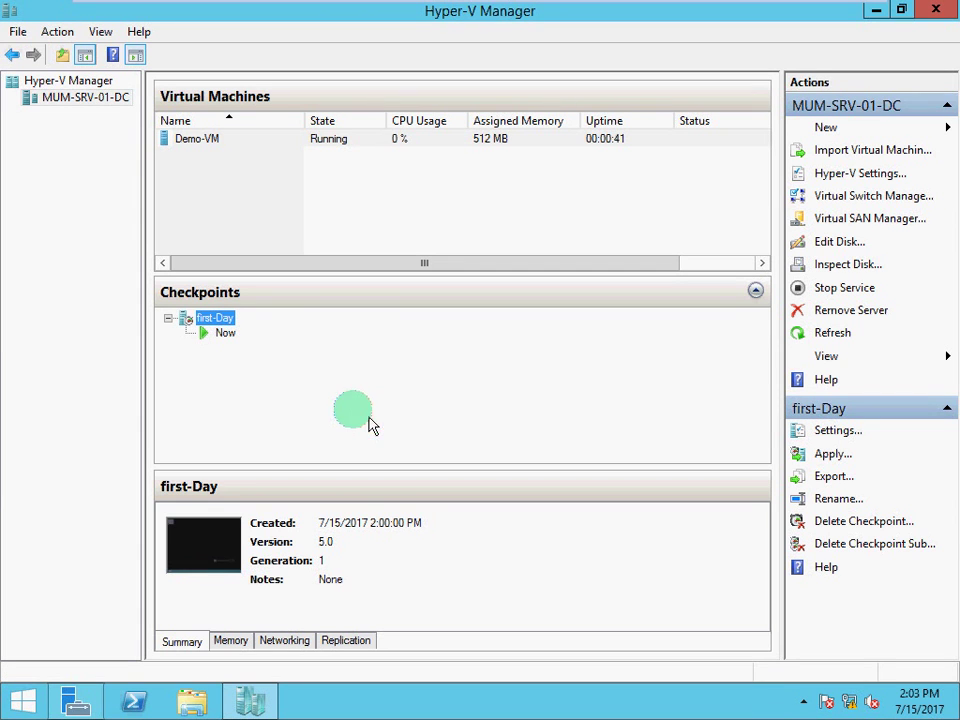
Take a new checkpoint of Demo-VM under first-Day and rename it 2nd.
click(274, 143)
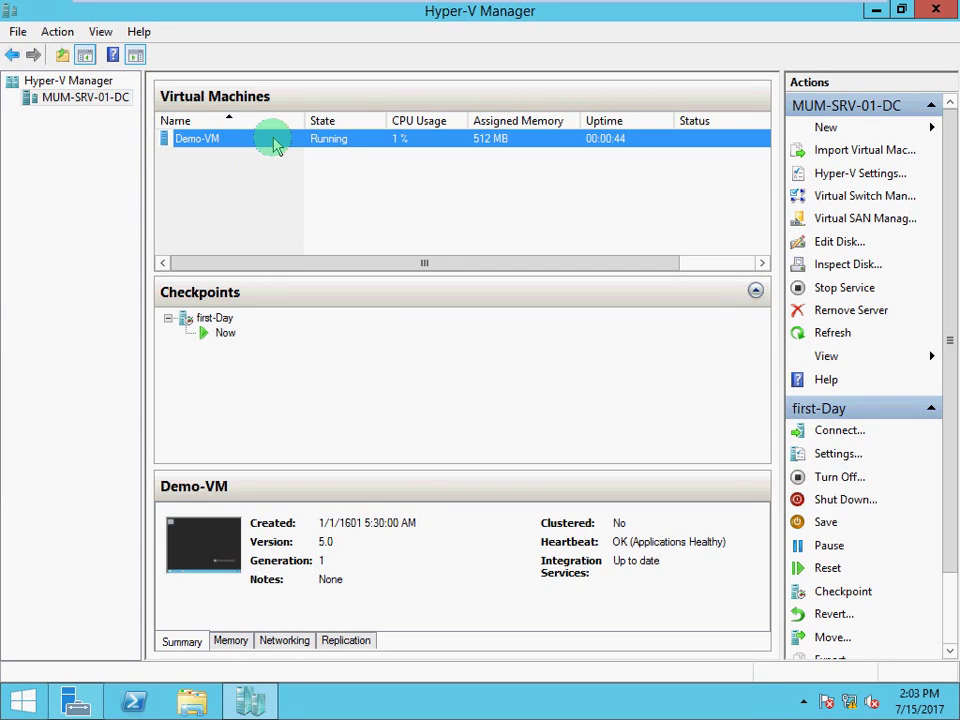
right_click(274, 143)
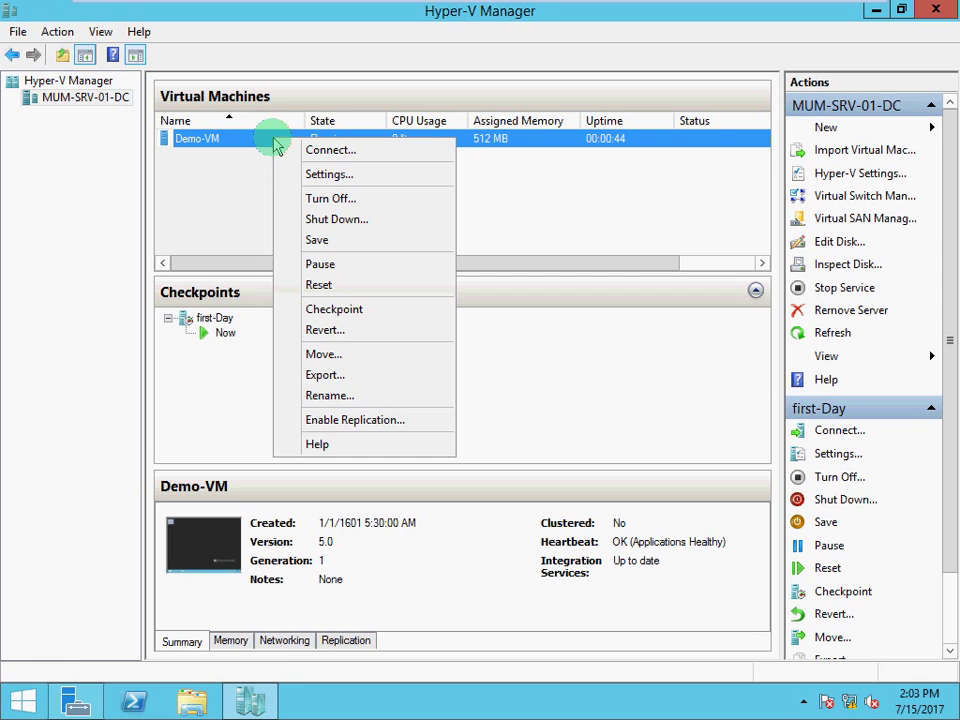
click(342, 311)
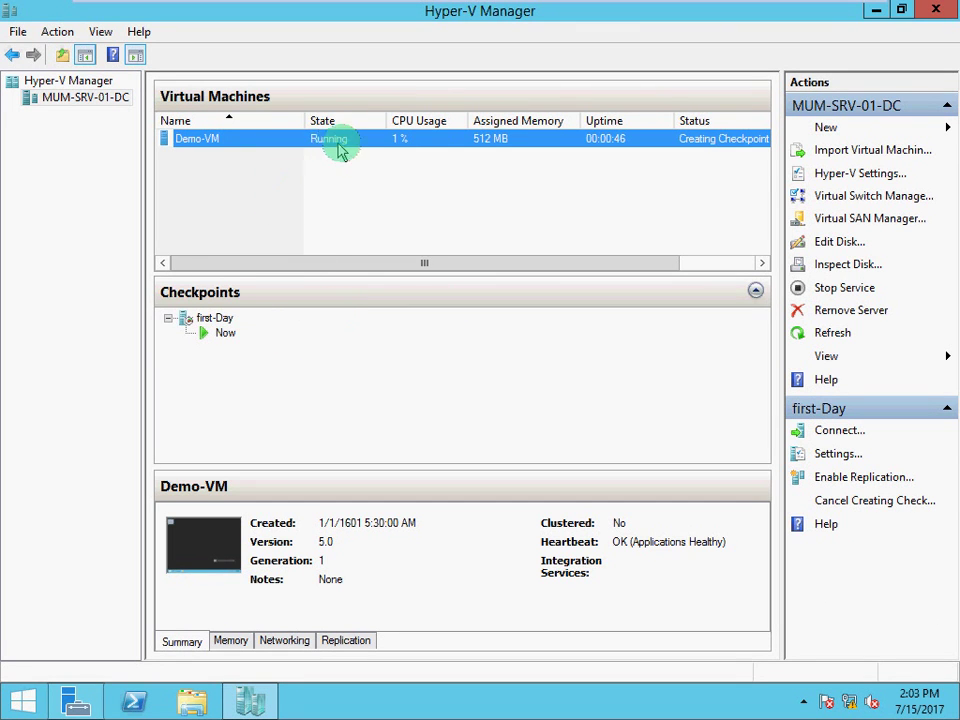
click(244, 333)
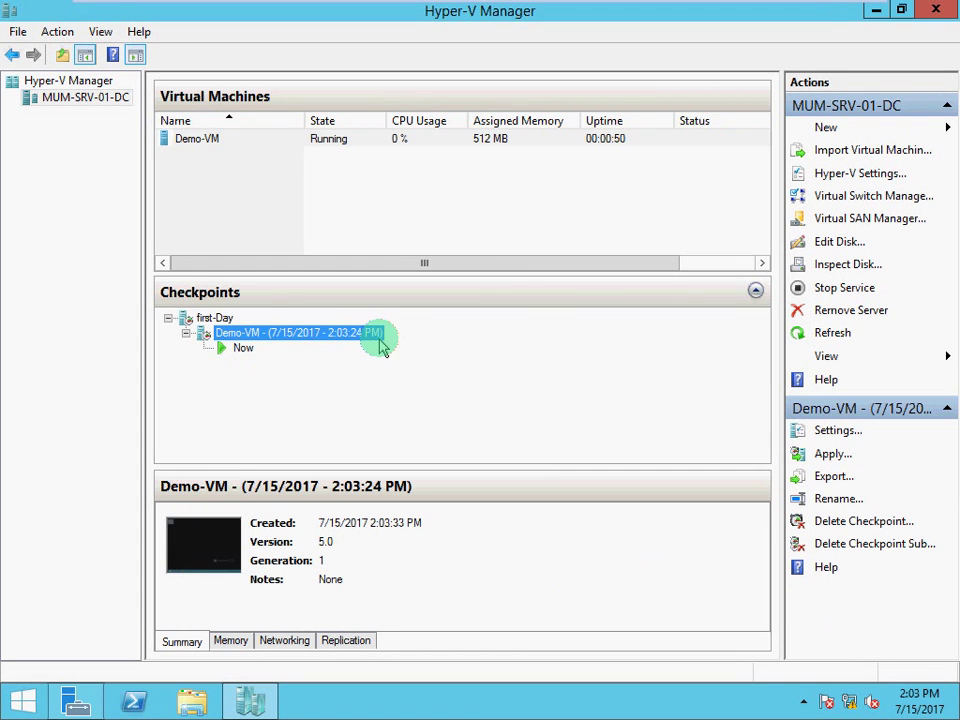
text(2nd)
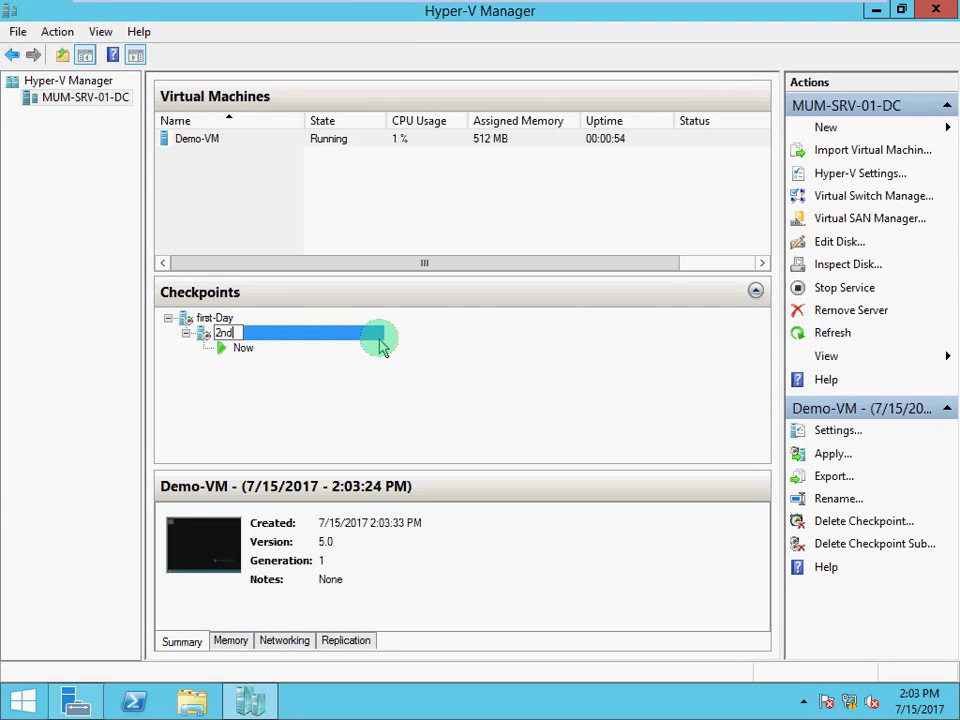
key(Return)
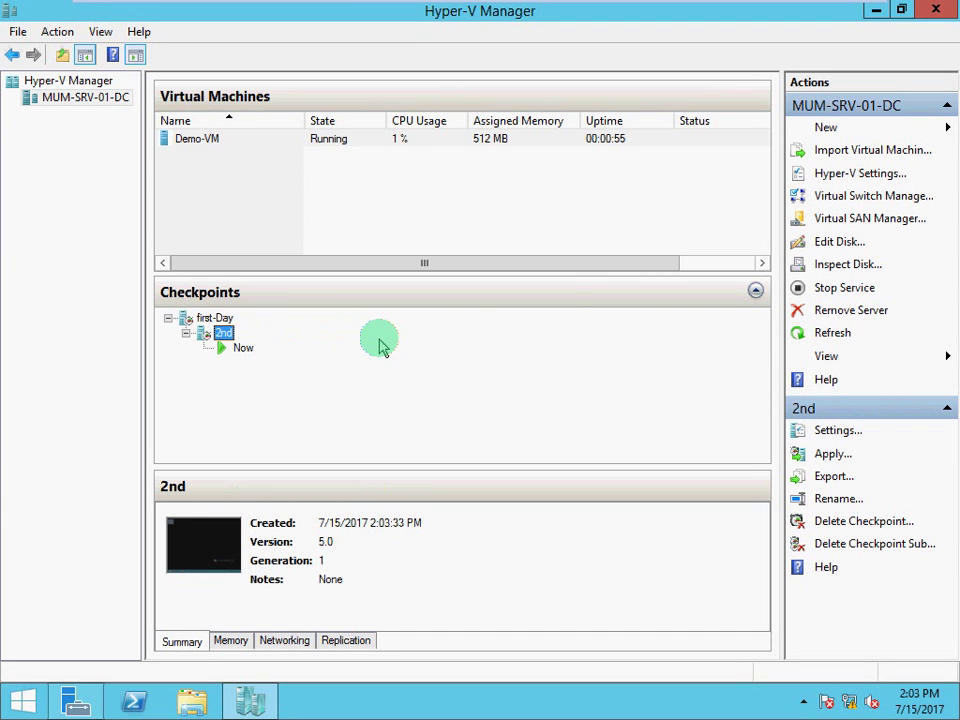
Take another checkpoint of Demo-VM under the 2nd checkpoint and rename it 3rd.
right_click(394, 146)
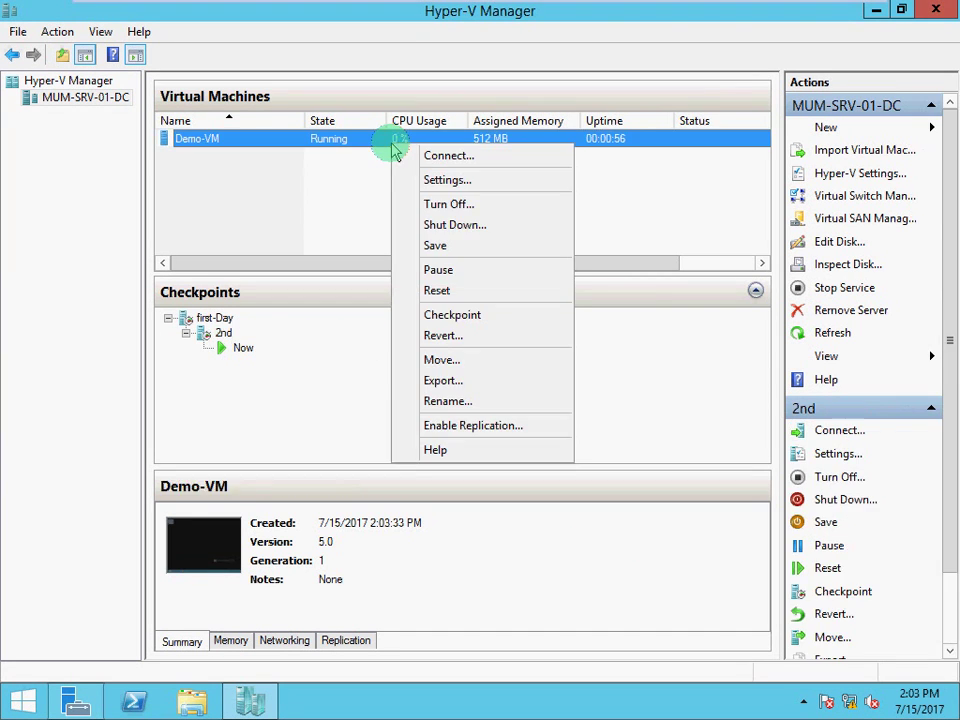
click(455, 315)
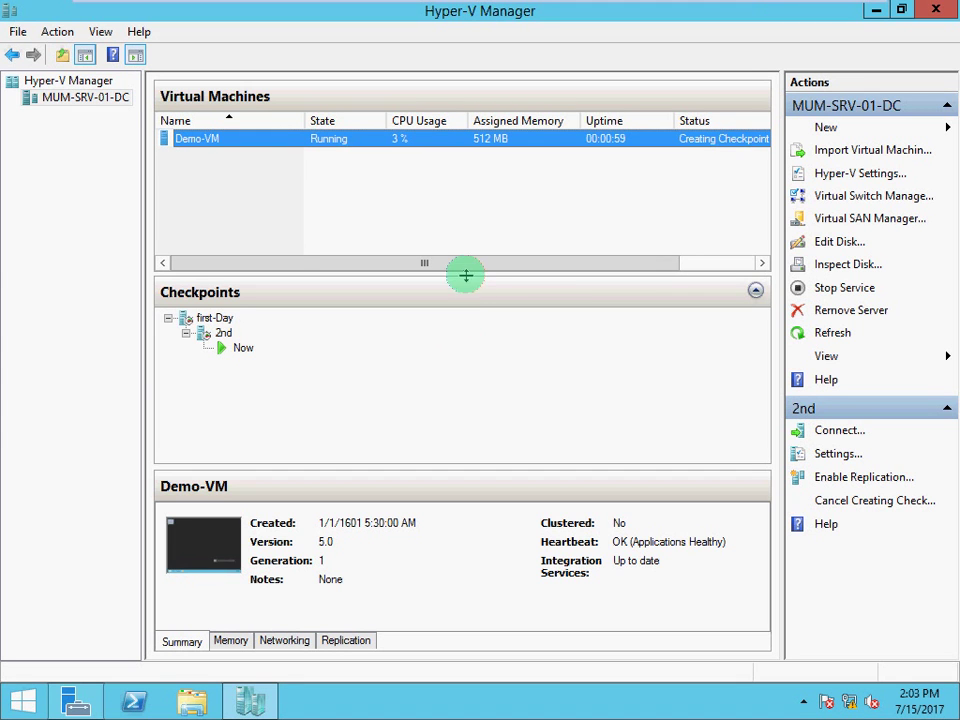
drag(469, 263, 518, 250)
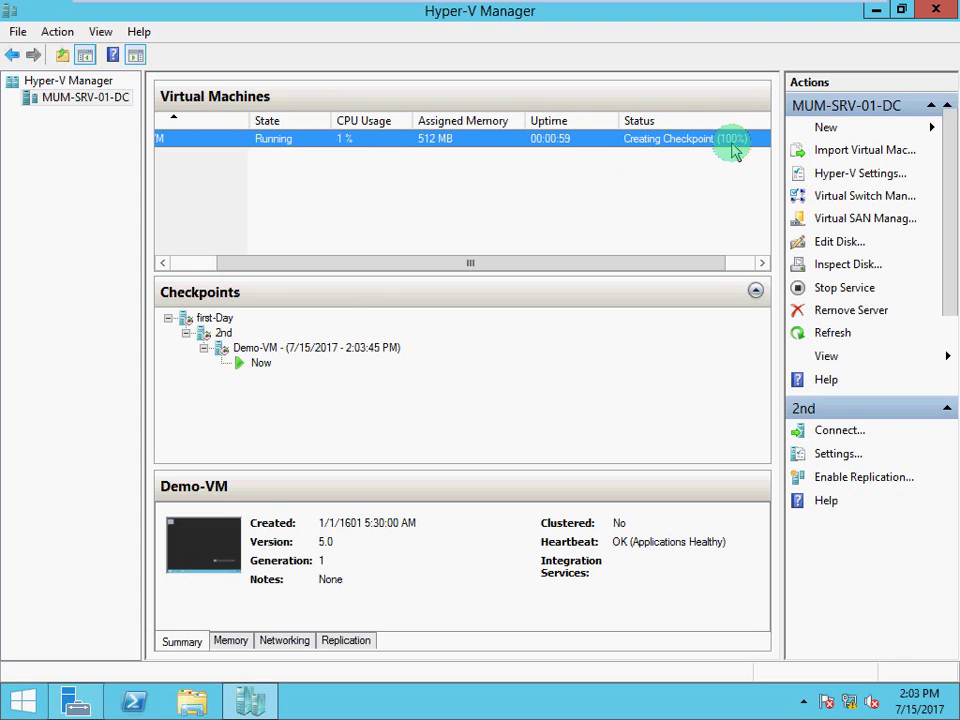
click(291, 350)
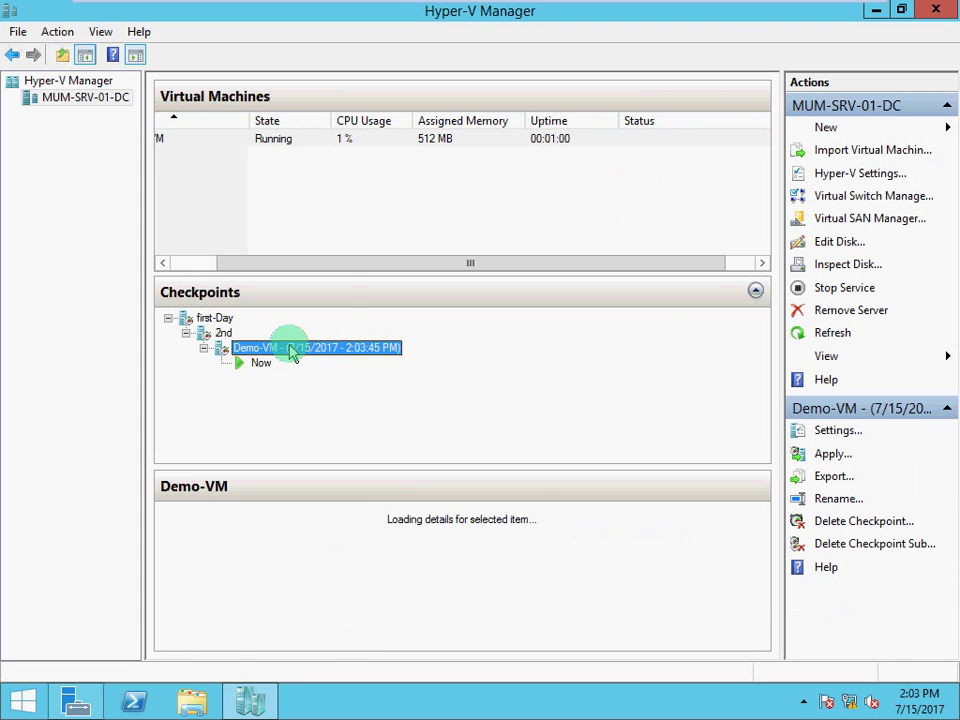
click(289, 347)
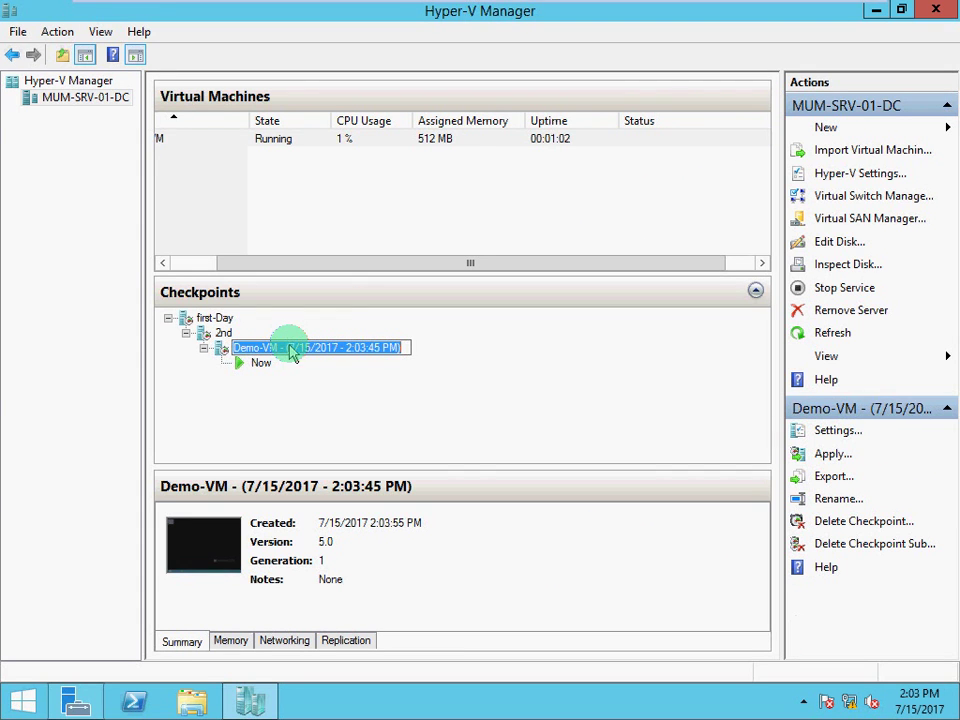
text(3en)
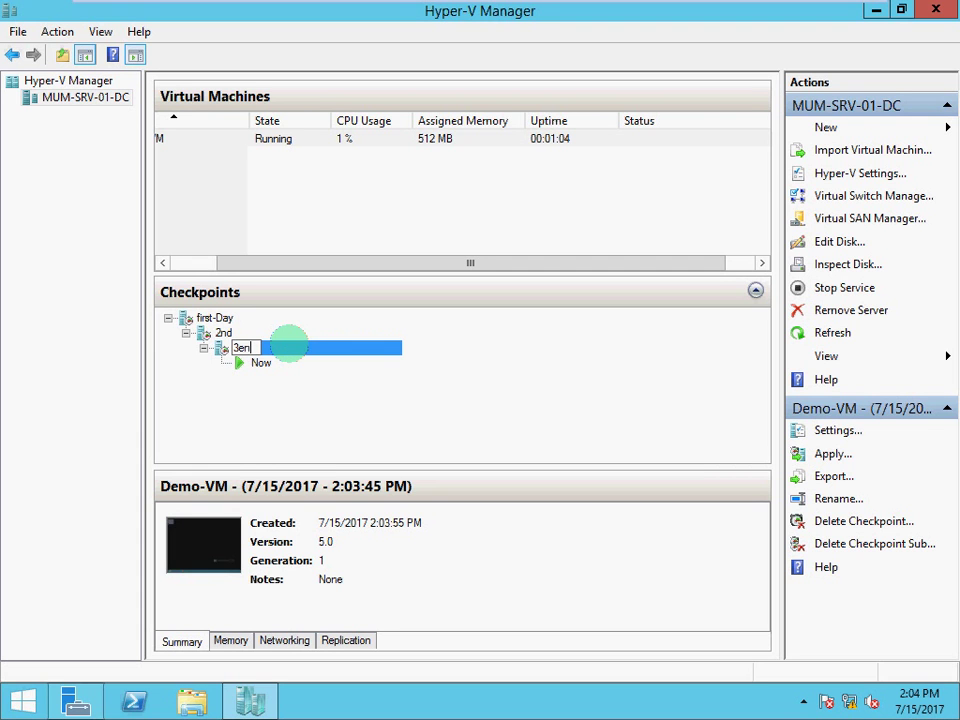
key(BackSpace)
key(BackSpace)
text(rd)
key(Return)
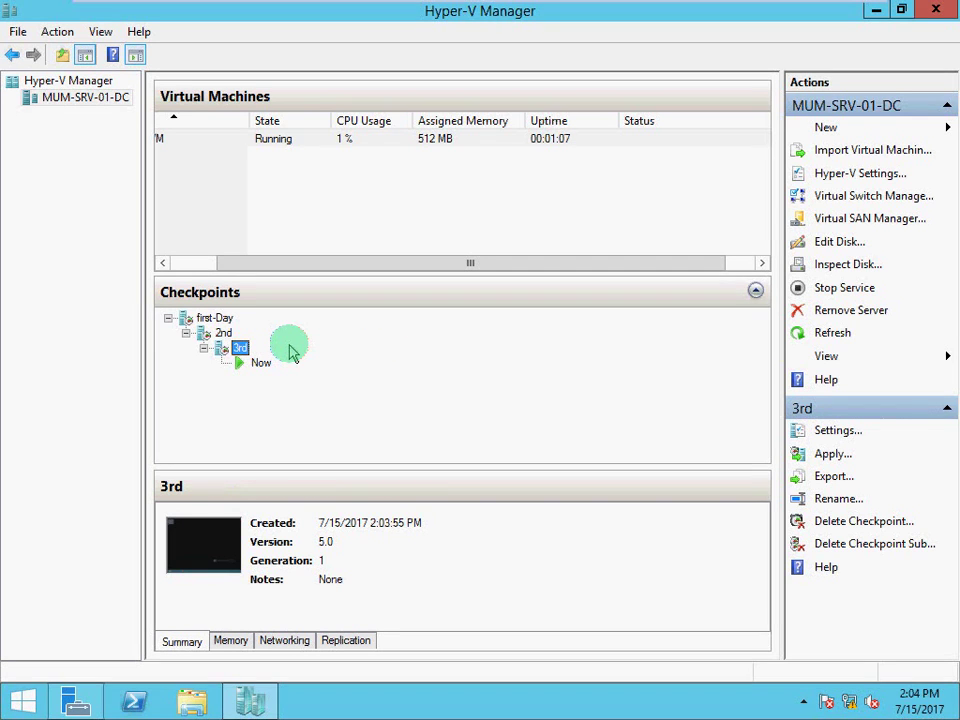
Collapse and re-expand the checkpoint tree, and apply the first-Day checkpoint to Demo-VM without creating another checkpoint.
click(168, 319)
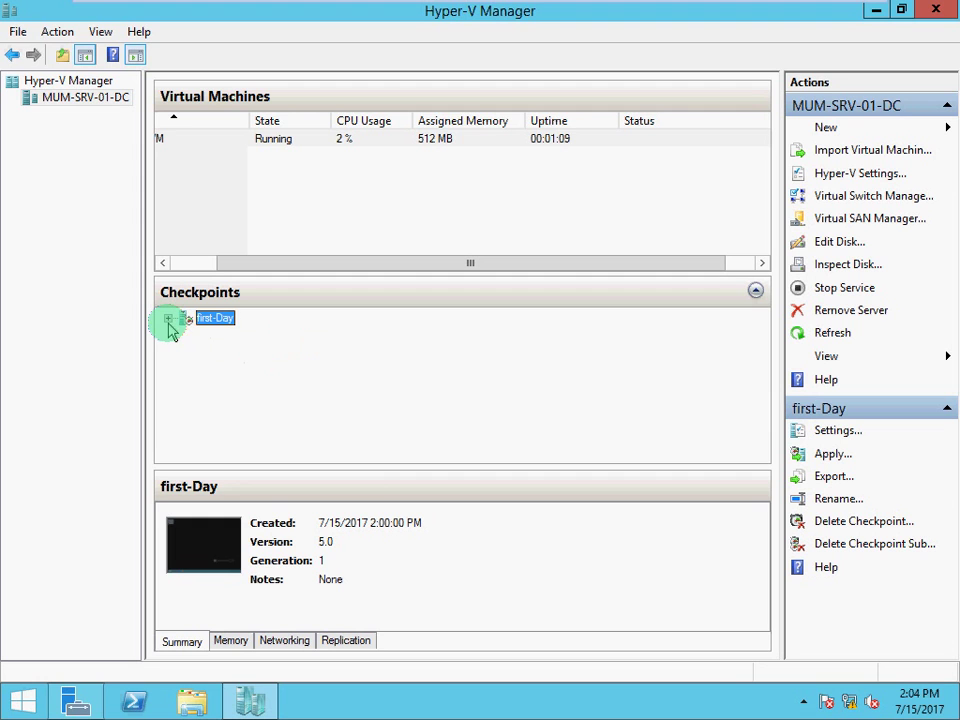
click(168, 319)
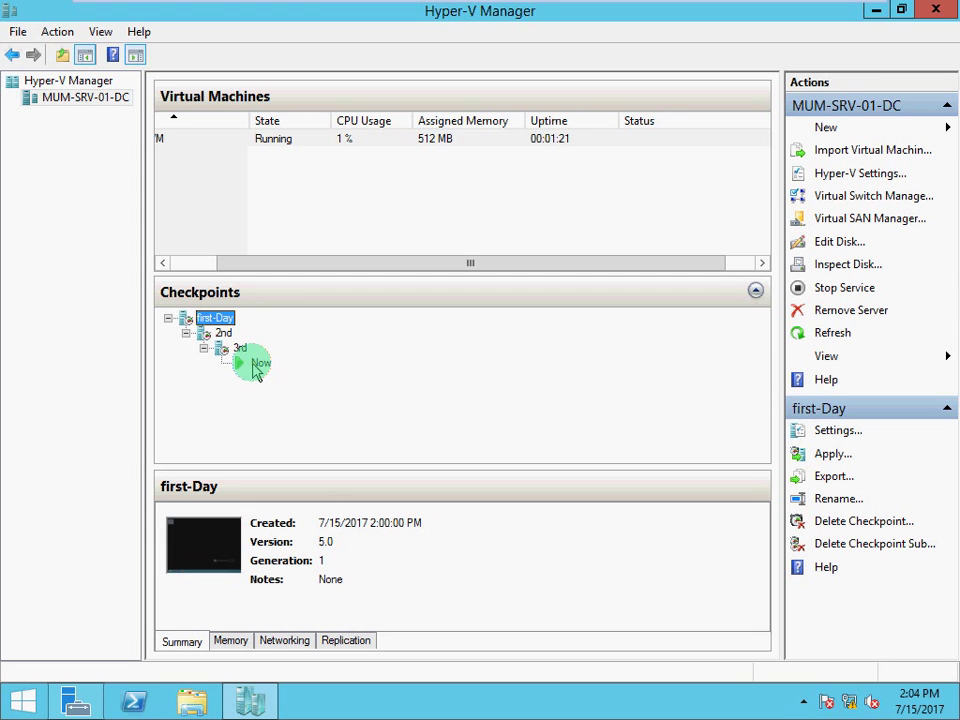
click(222, 336)
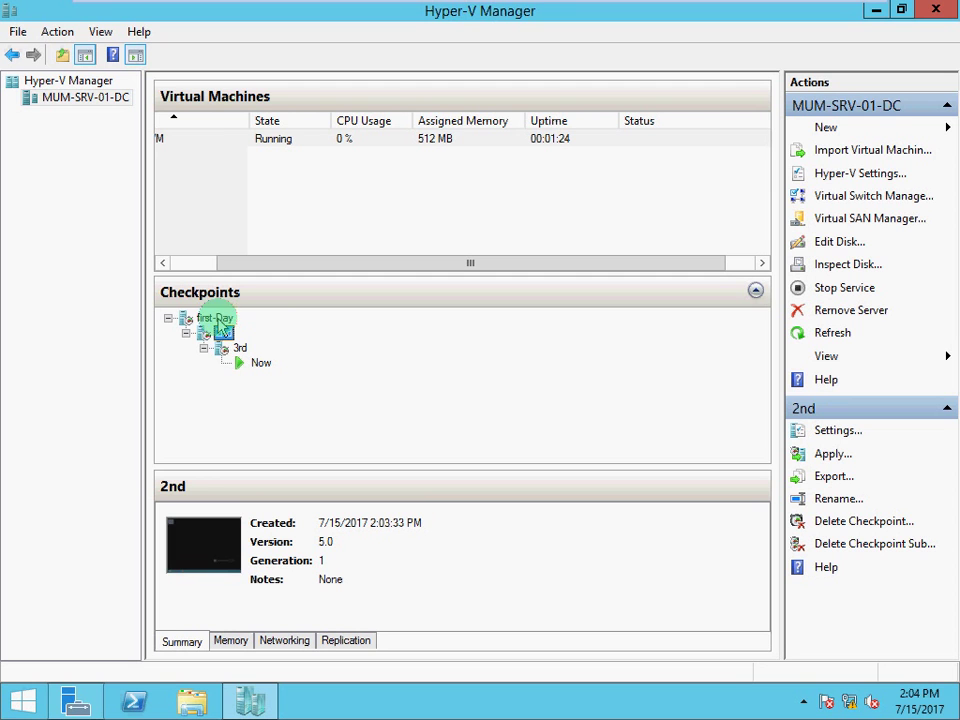
right_click(215, 319)
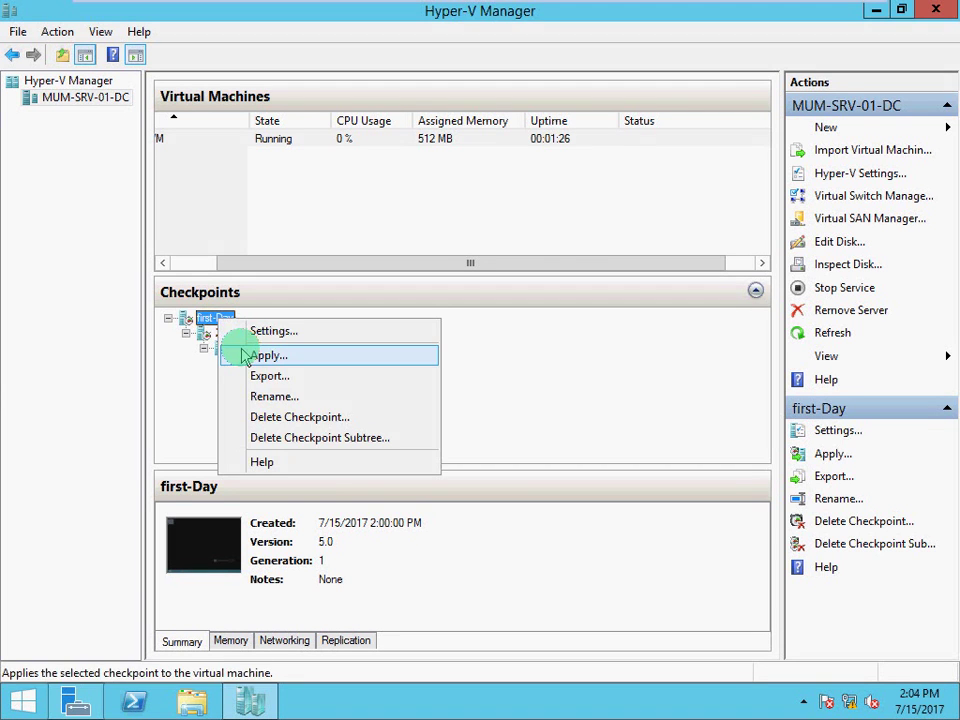
click(238, 355)
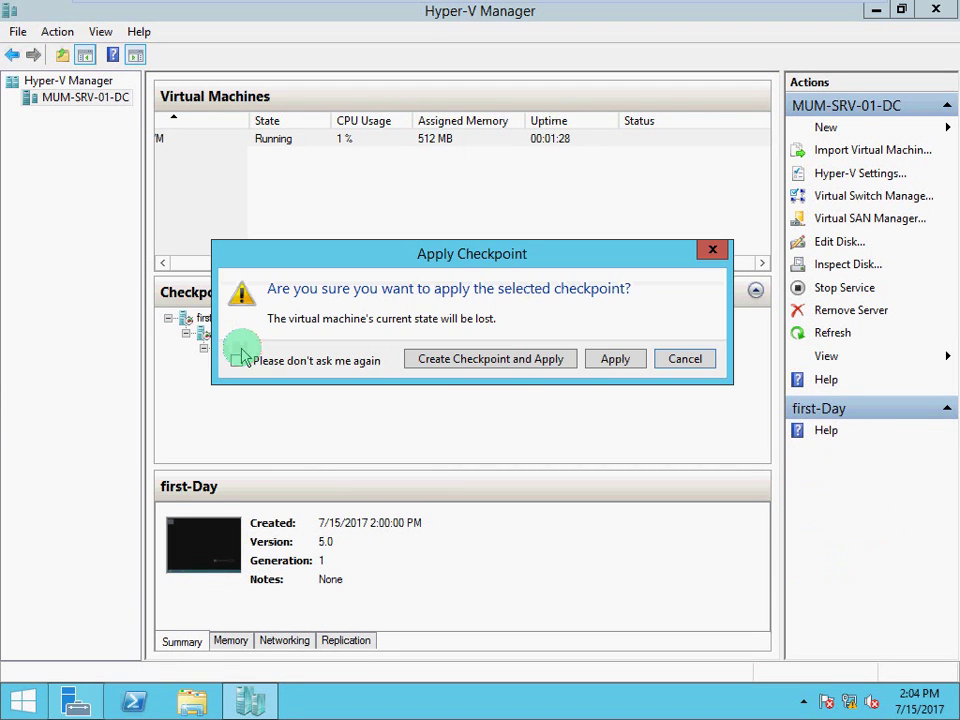
click(601, 363)
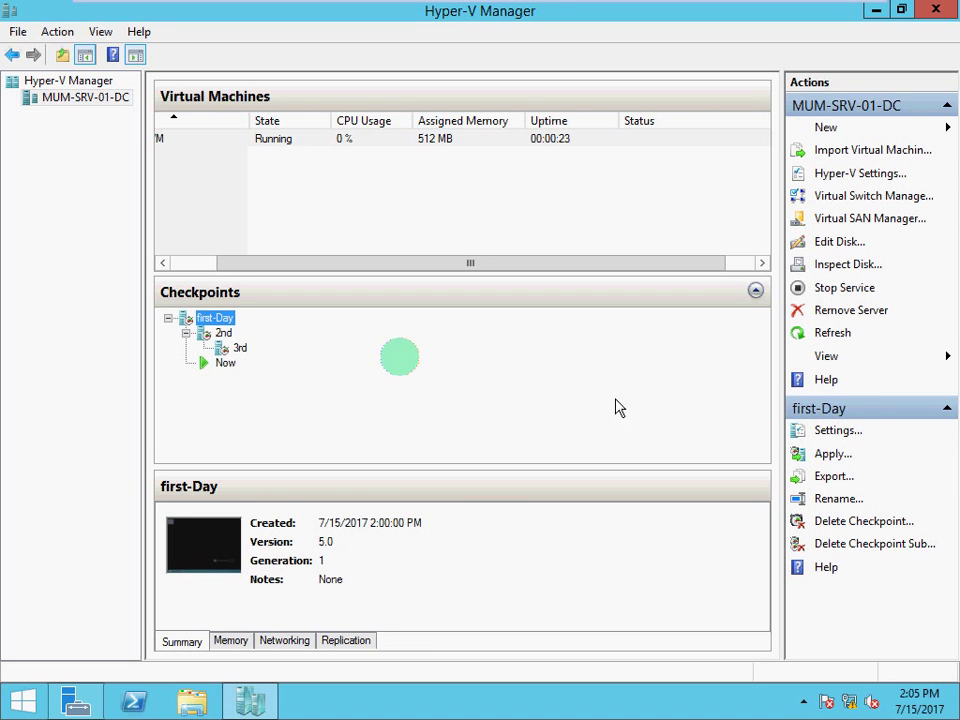
Delete only the 3rd checkpoint from Demo-VM's checkpoint tree and confirm the deletion.
right_click(238, 349)
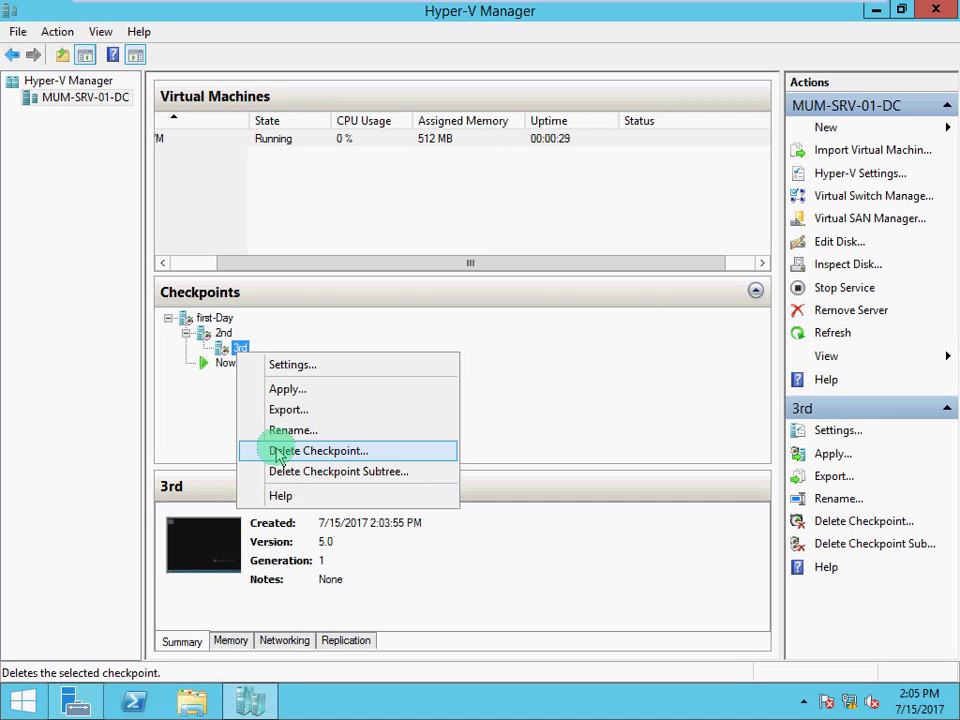
click(279, 453)
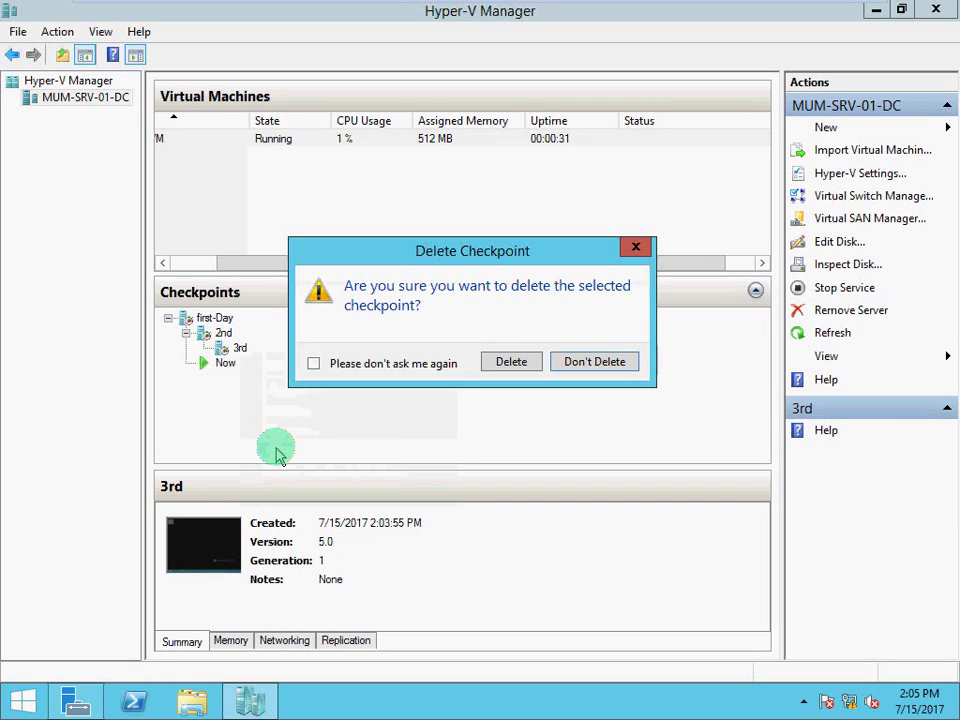
click(512, 362)
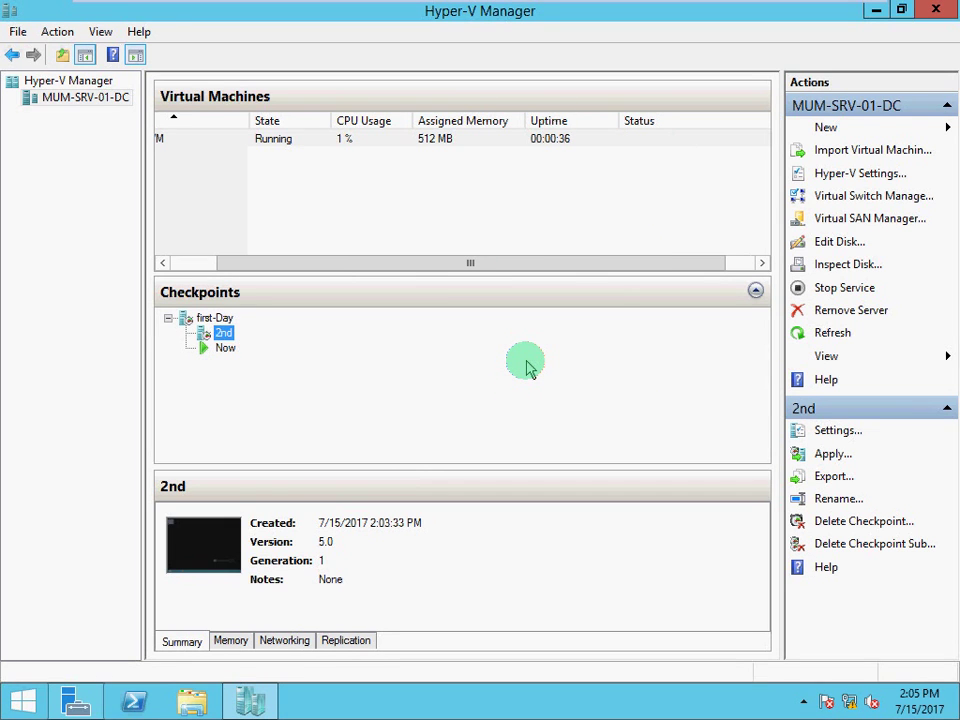
Delete the first-Day checkpoint together with its entire subtree and confirm the deletion.
click(216, 321)
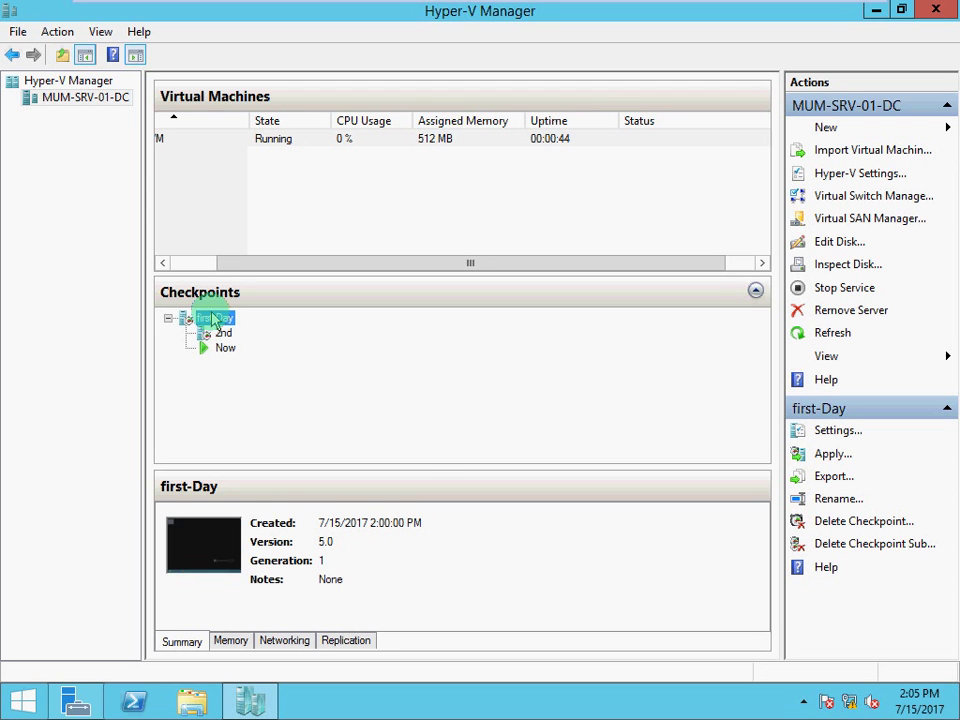
right_click(211, 323)
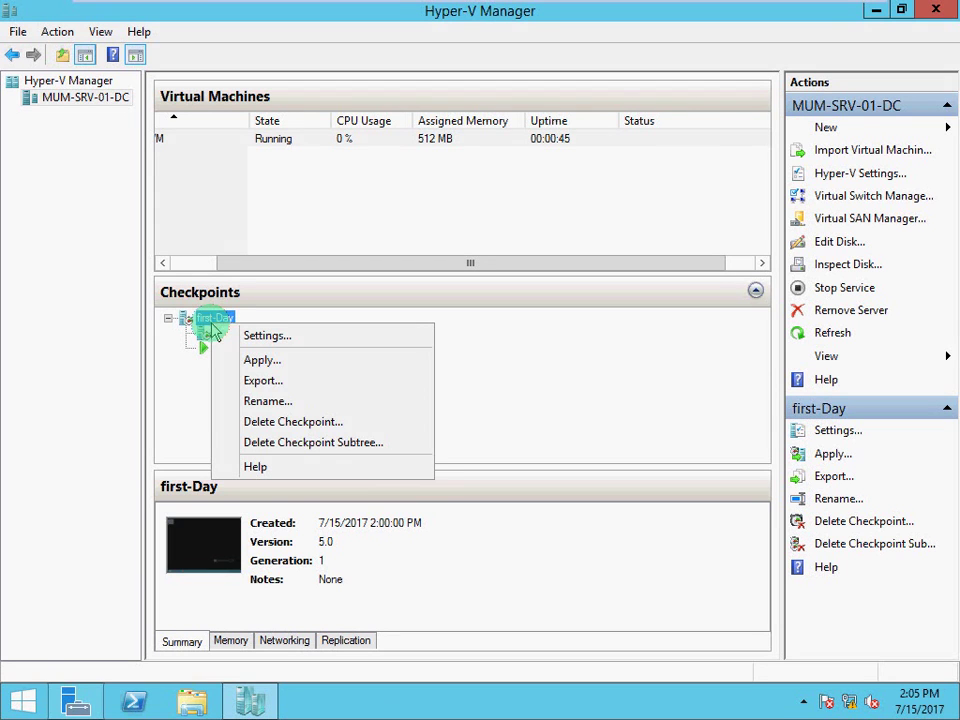
click(262, 443)
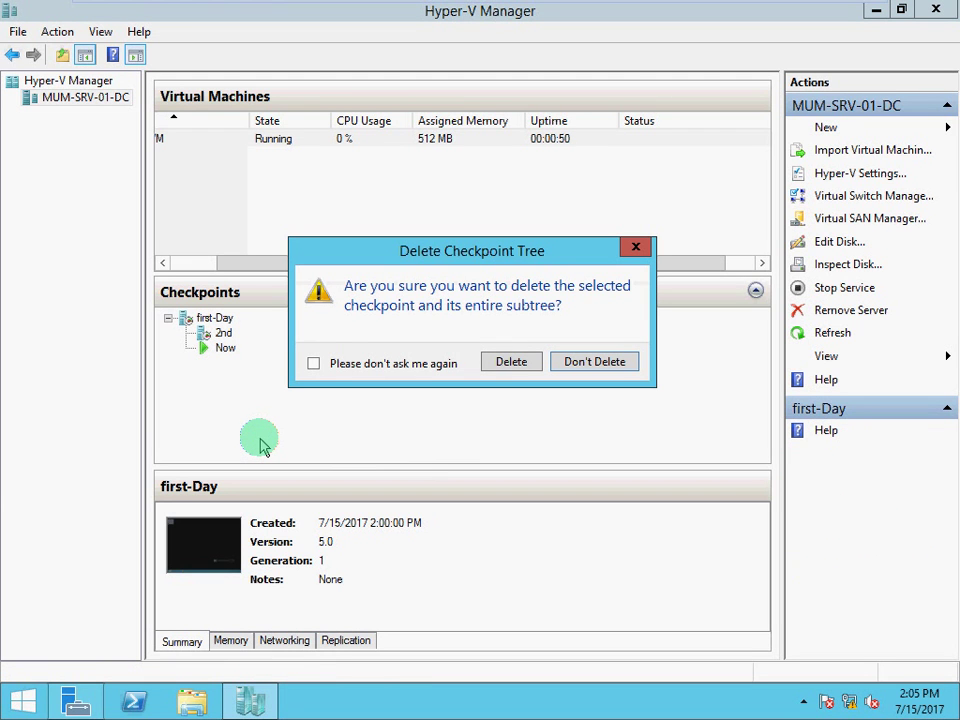
click(510, 364)
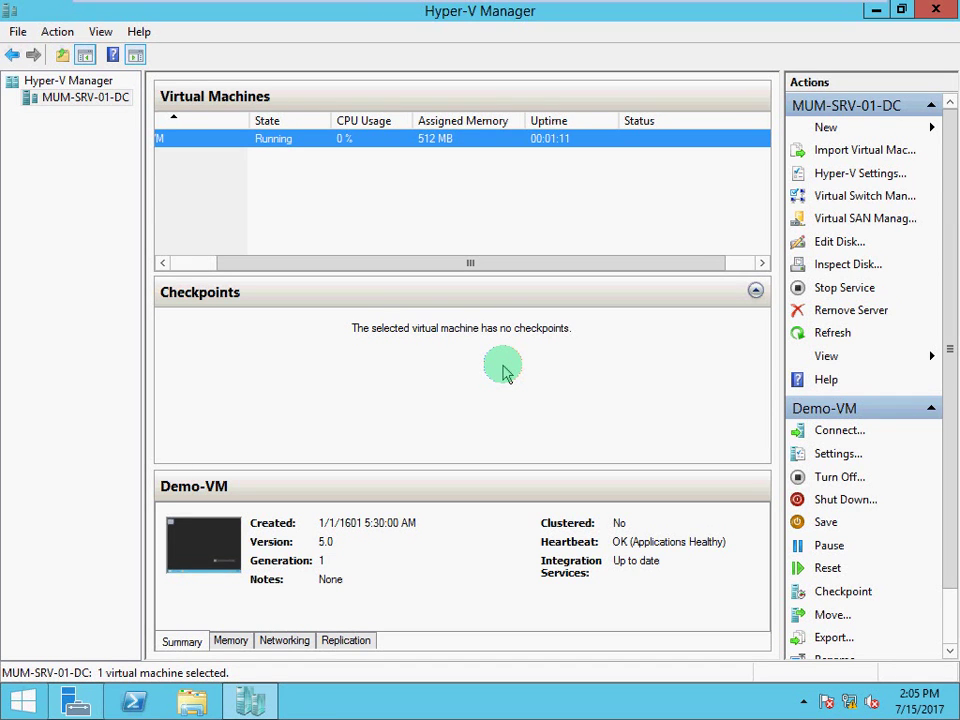
mouse_move(690, 6)
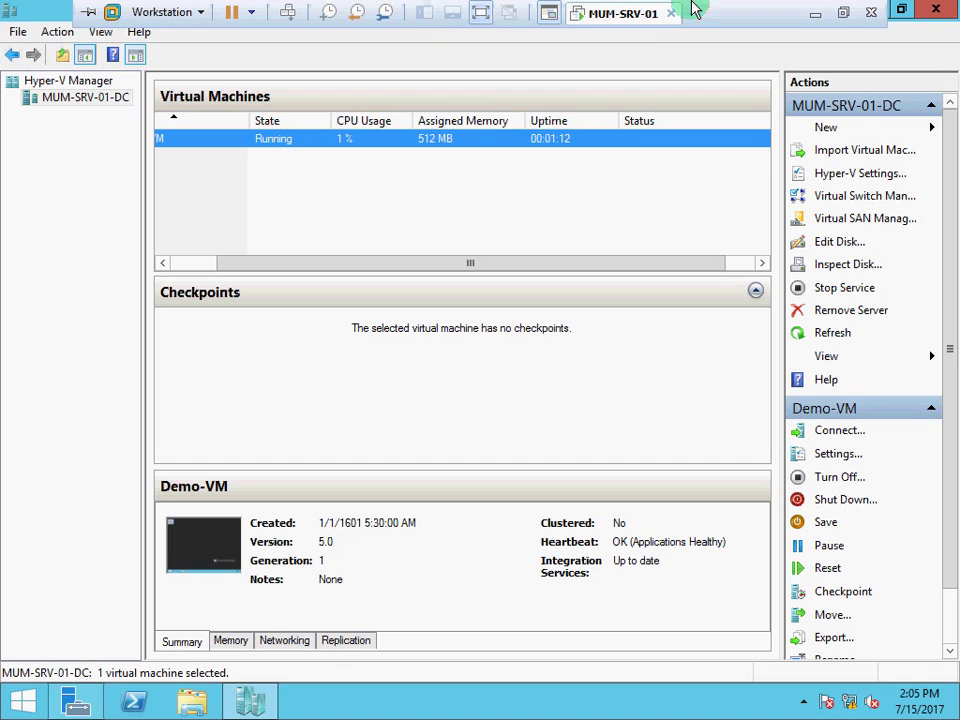